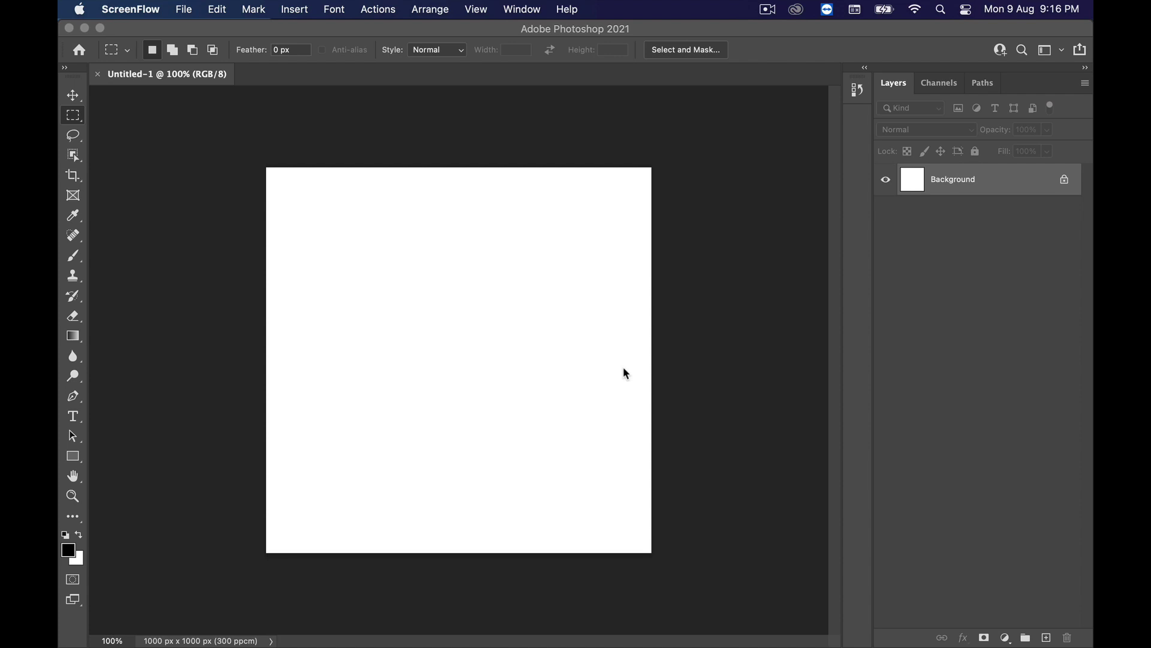
# Review the width, height and resolution settings for a new document, leaving without creating another one
pyautogui.click(494, 347)
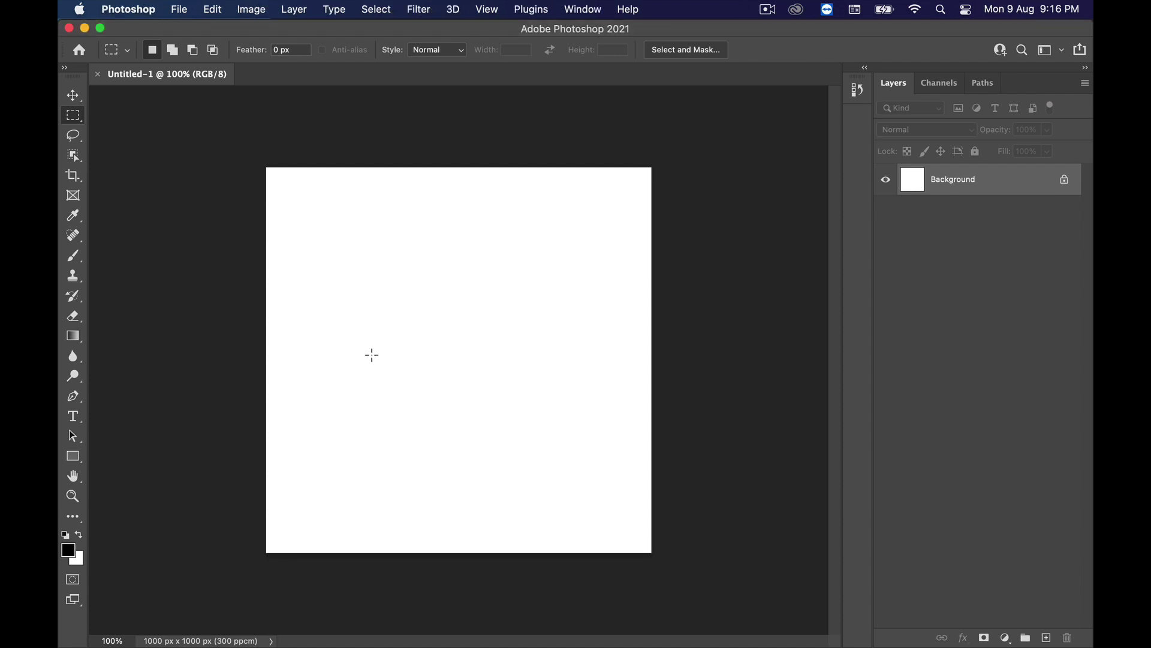
pyautogui.click(178, 12)
pyautogui.click(192, 29)
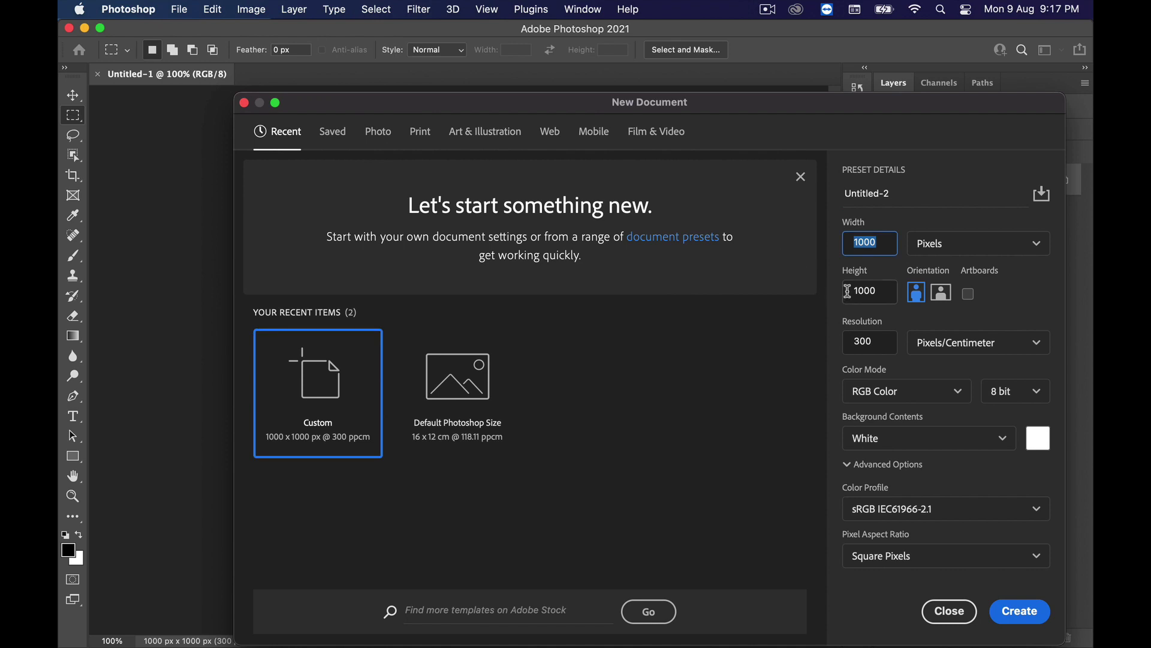
pyautogui.click(867, 290)
pyautogui.click(866, 340)
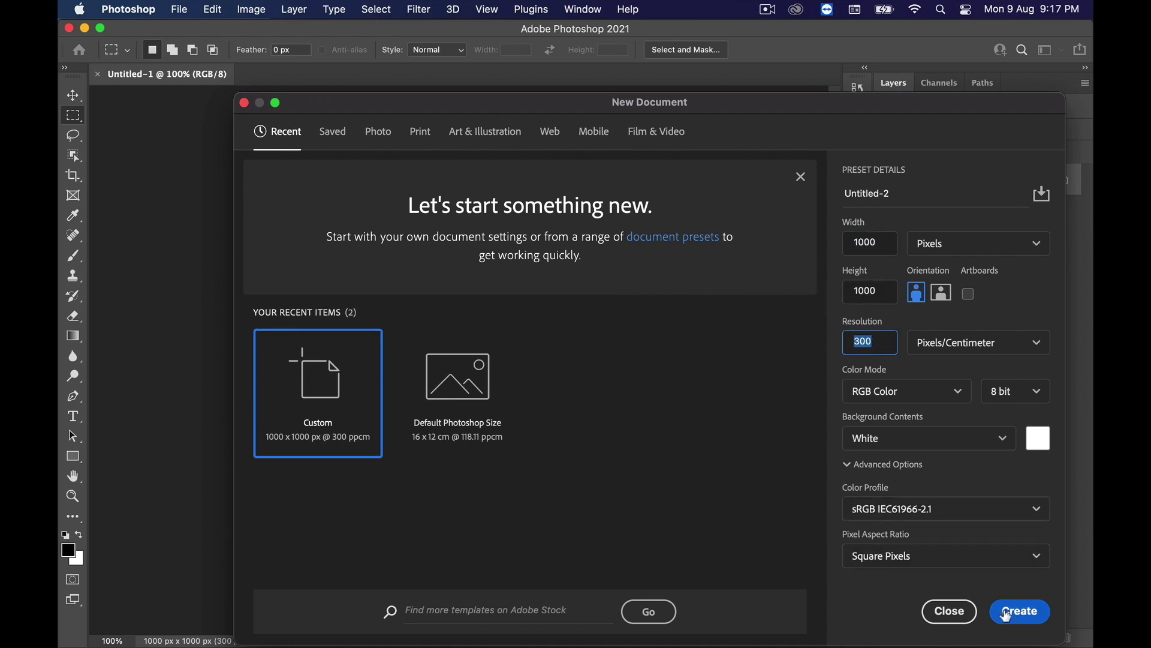
pyautogui.click(936, 608)
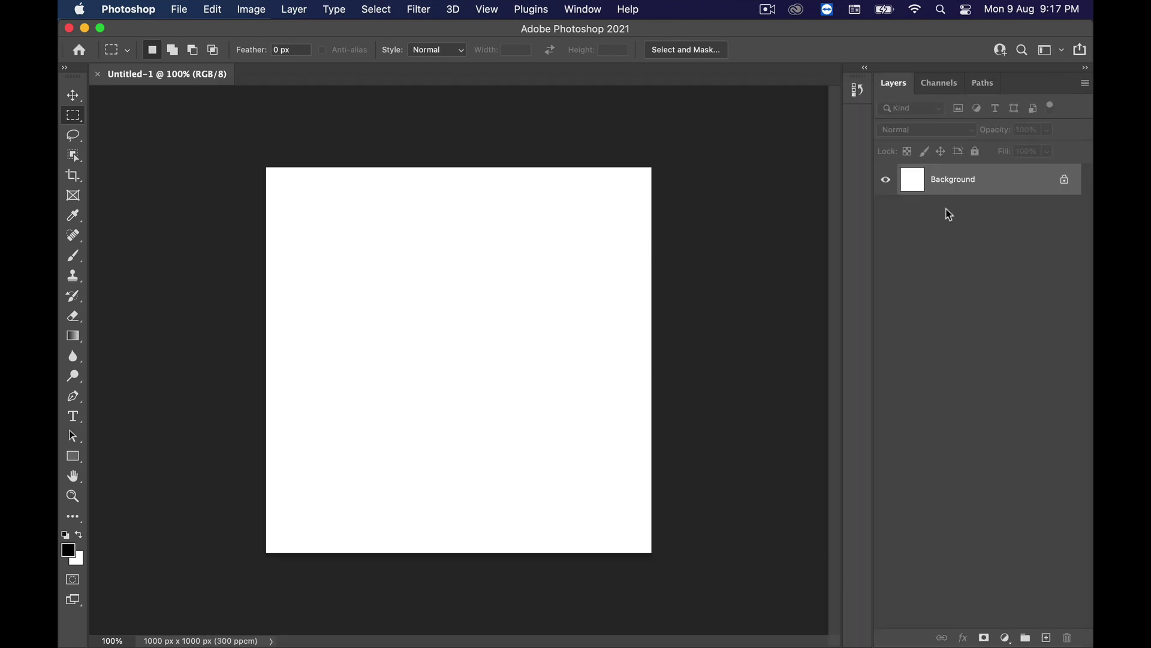
# Convert the locked Background into a regular layer named Layer 0
pyautogui.doubleClick(1015, 190)
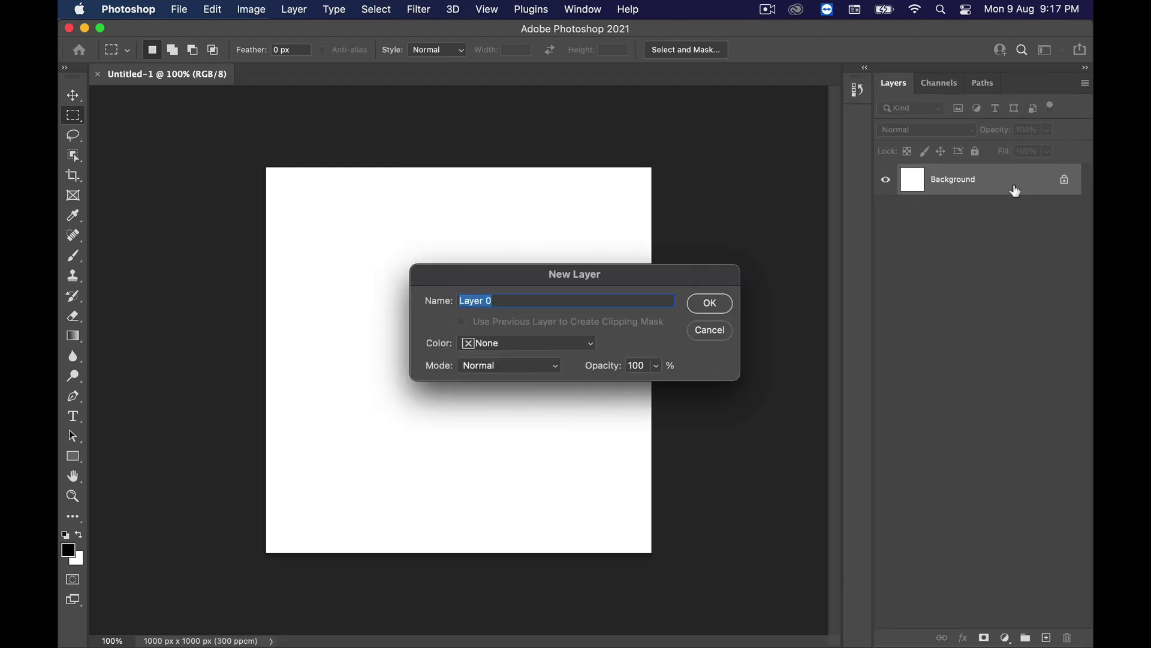
pyautogui.click(718, 302)
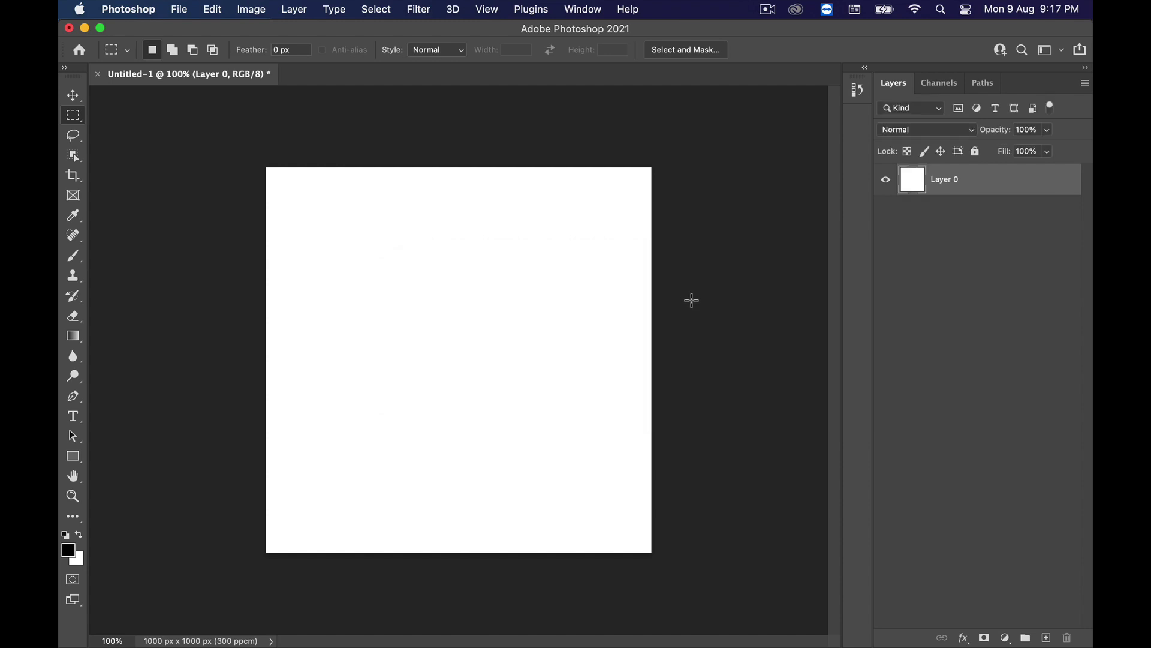
# Show the rulers and place two vertical and two horizontal guides along the four canvas edges
pyautogui.press('super+r')
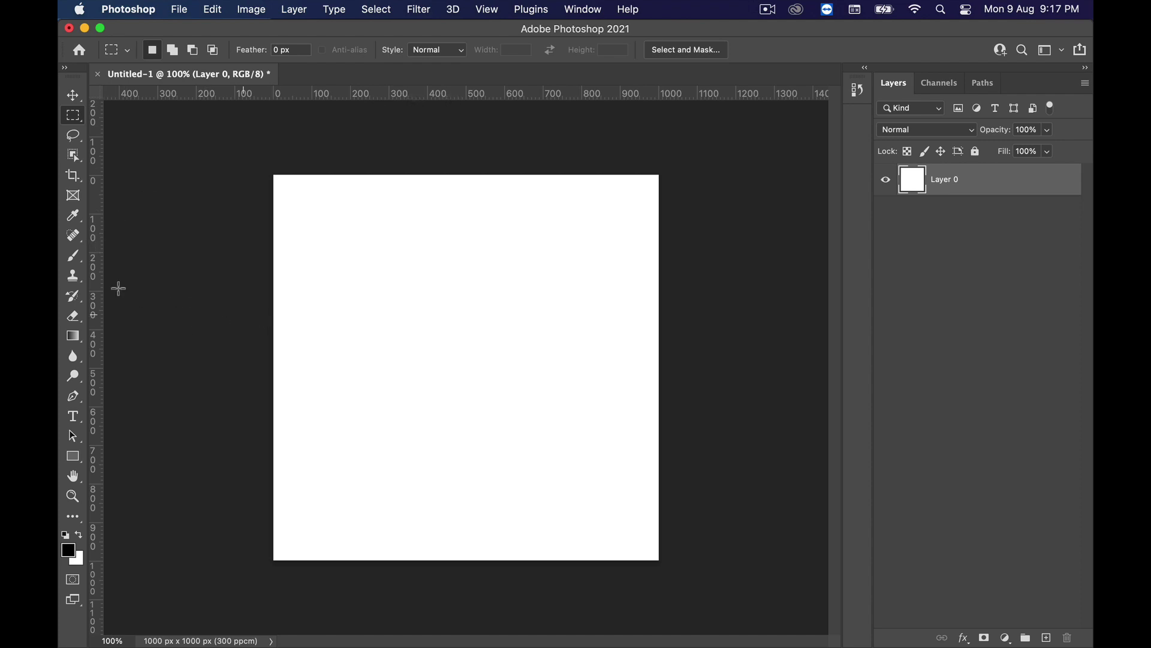
pyautogui.moveTo(93, 268); pyautogui.dragTo(276, 258)
pyautogui.moveTo(295, 96); pyautogui.dragTo(293, 176)
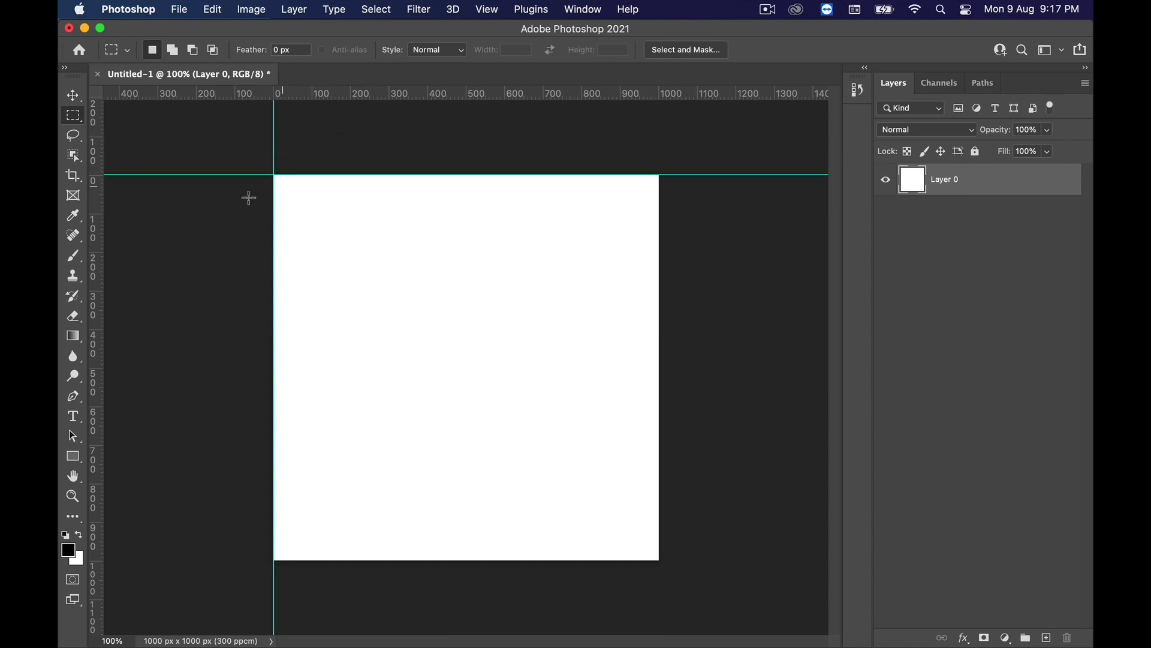
pyautogui.moveTo(96, 219); pyautogui.dragTo(655, 227)
pyautogui.moveTo(476, 101); pyautogui.dragTo(482, 548)
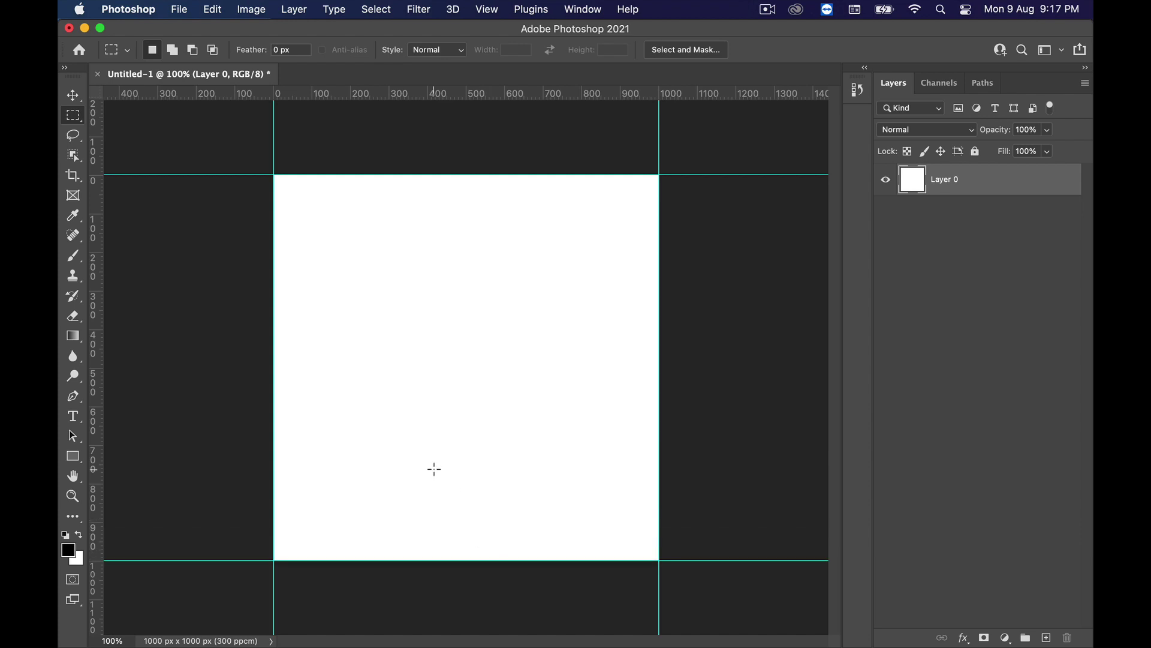
# Draw a black ellipse about 1458 by 1037 px over the lower half of the canvas, extending past its edges
pyautogui.press('v')
pyautogui.press('super+minus')
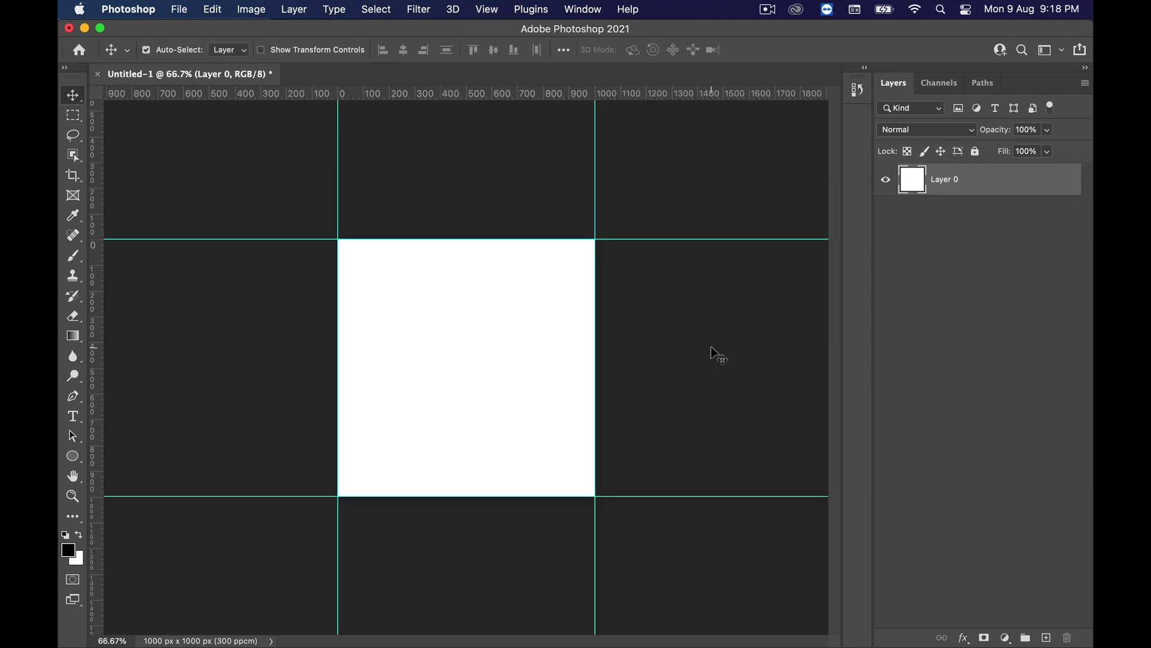
pyautogui.click(72, 456)
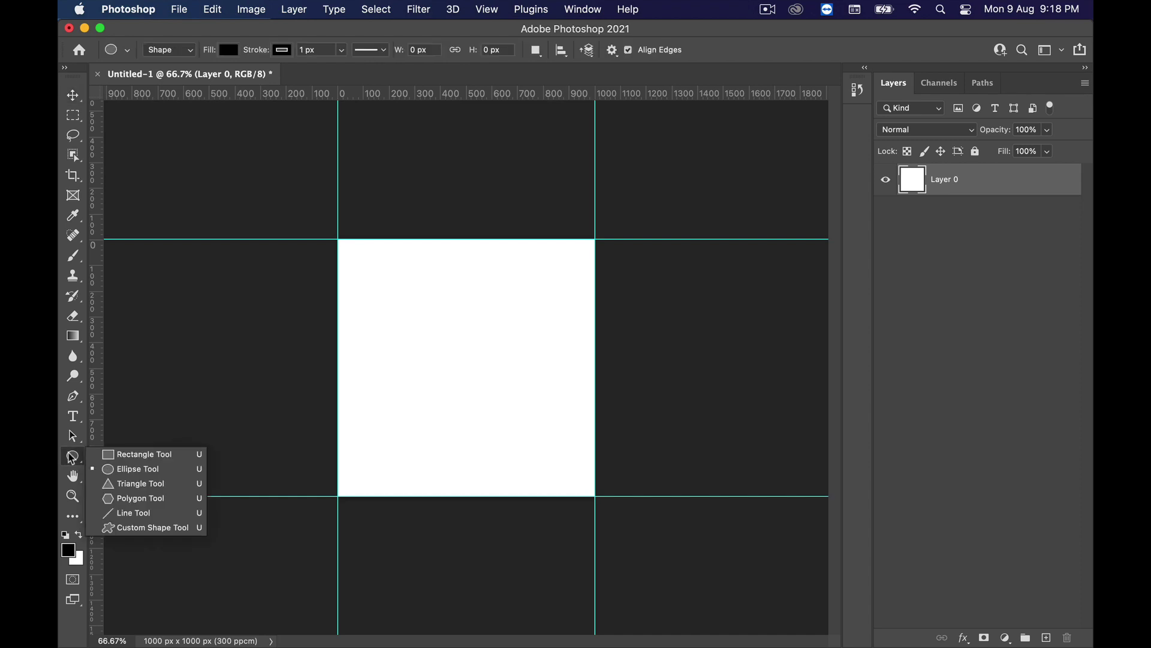
pyautogui.click(143, 473)
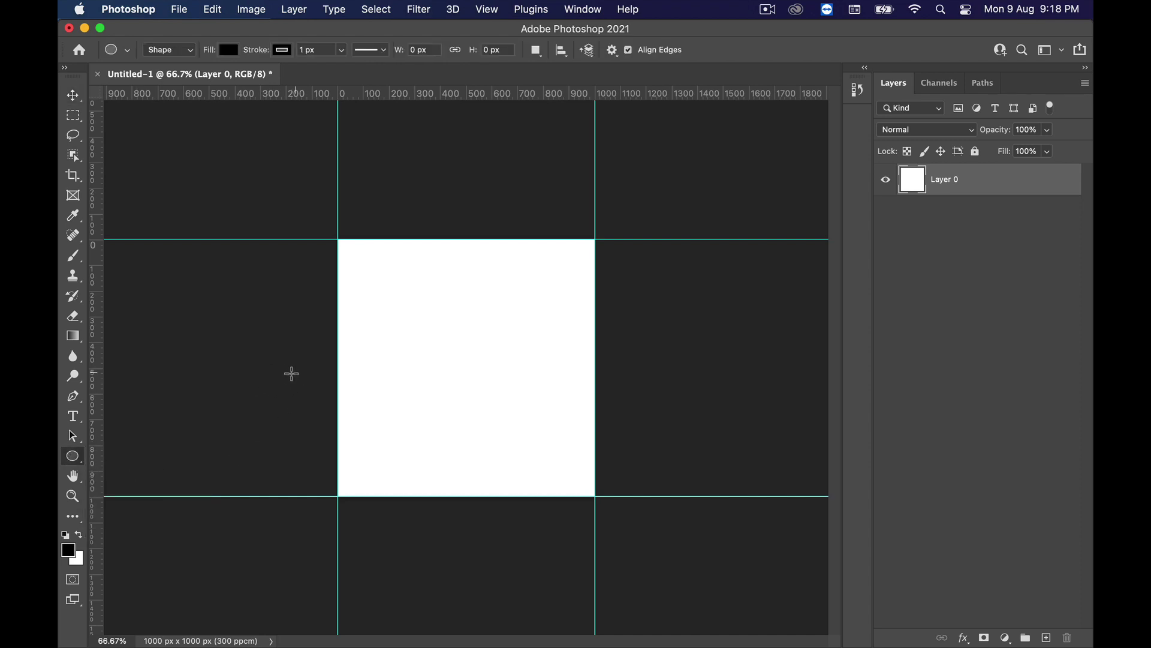
pyautogui.moveTo(279, 373); pyautogui.dragTo(654, 640)
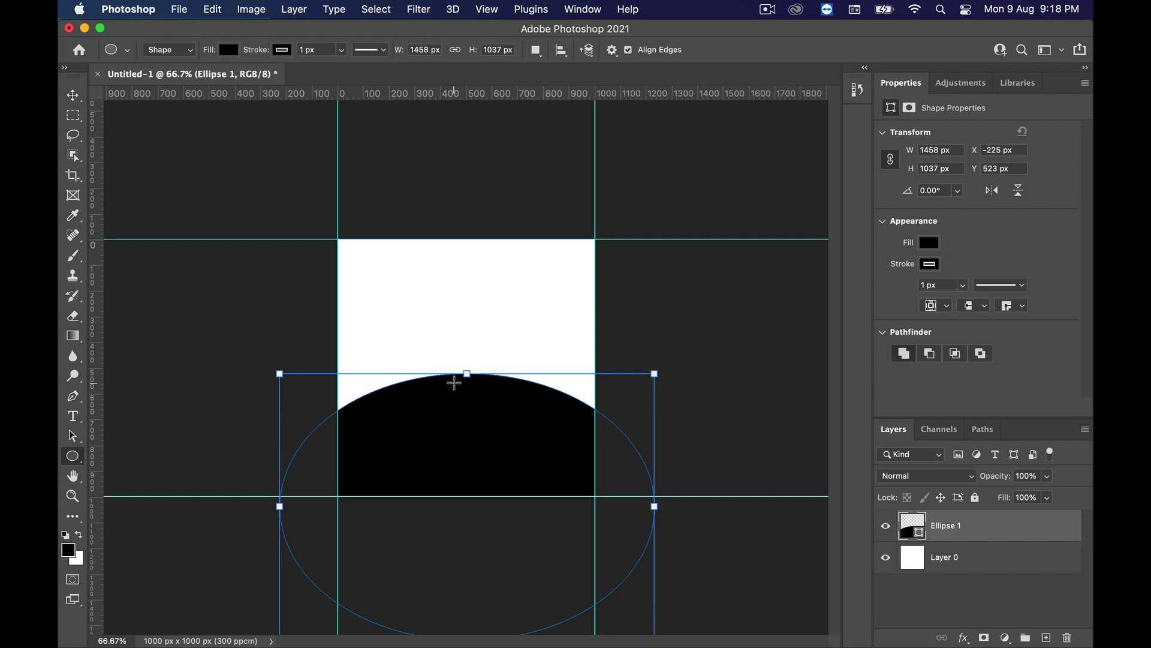
# Centre the ellipse horizontally on the canvas and raise it to a Y position of about 430 px
pyautogui.click(76, 96)
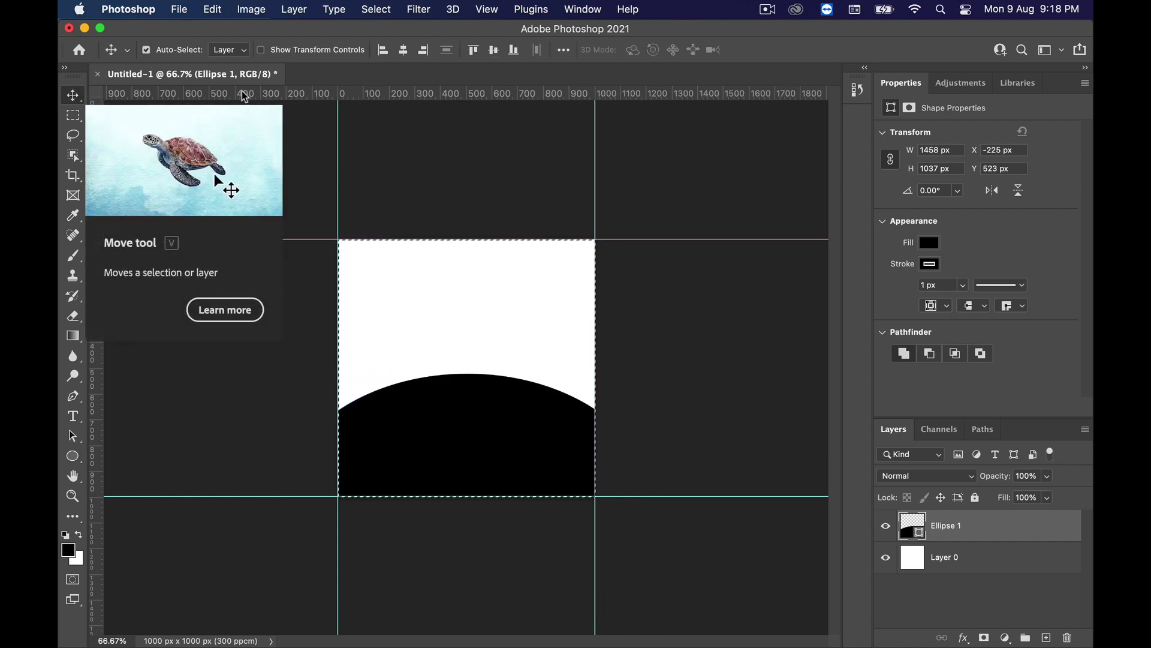
pyautogui.click(403, 52)
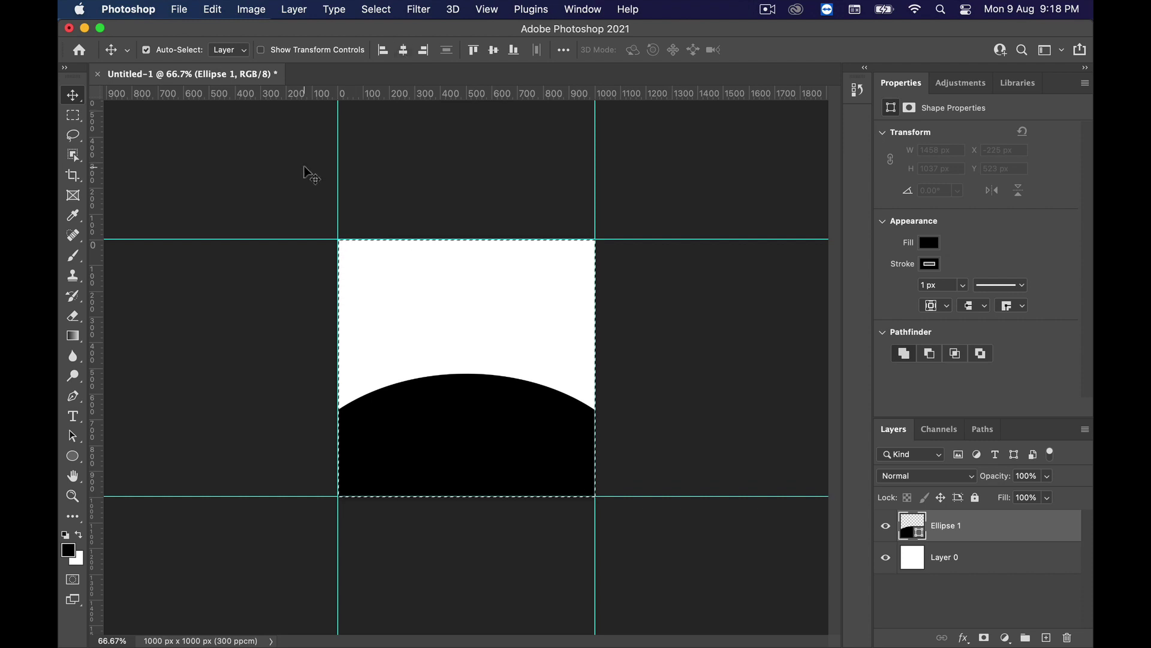
pyautogui.click(376, 9)
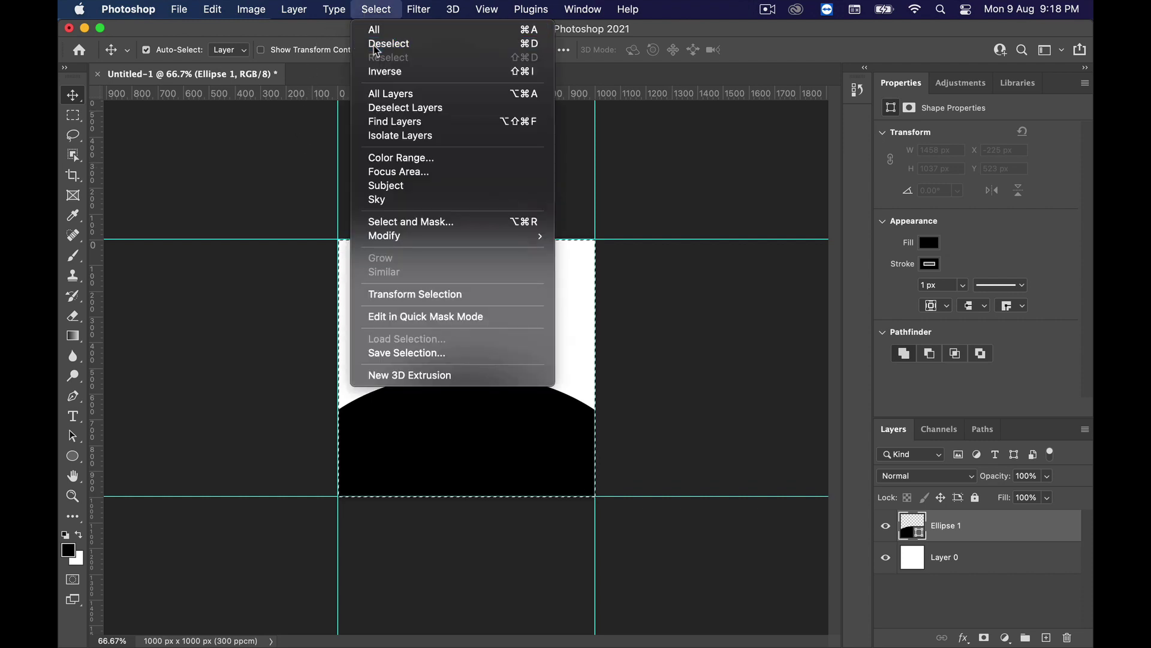
pyautogui.click(376, 43)
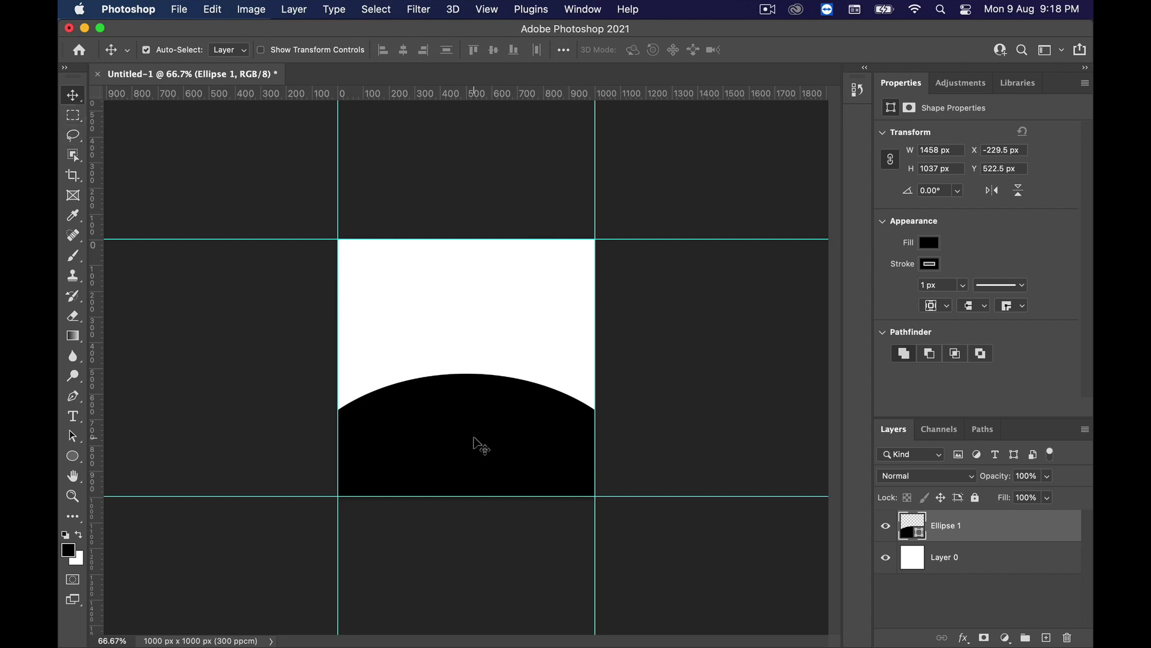
pyautogui.moveTo(473, 438); pyautogui.dragTo(473, 413)
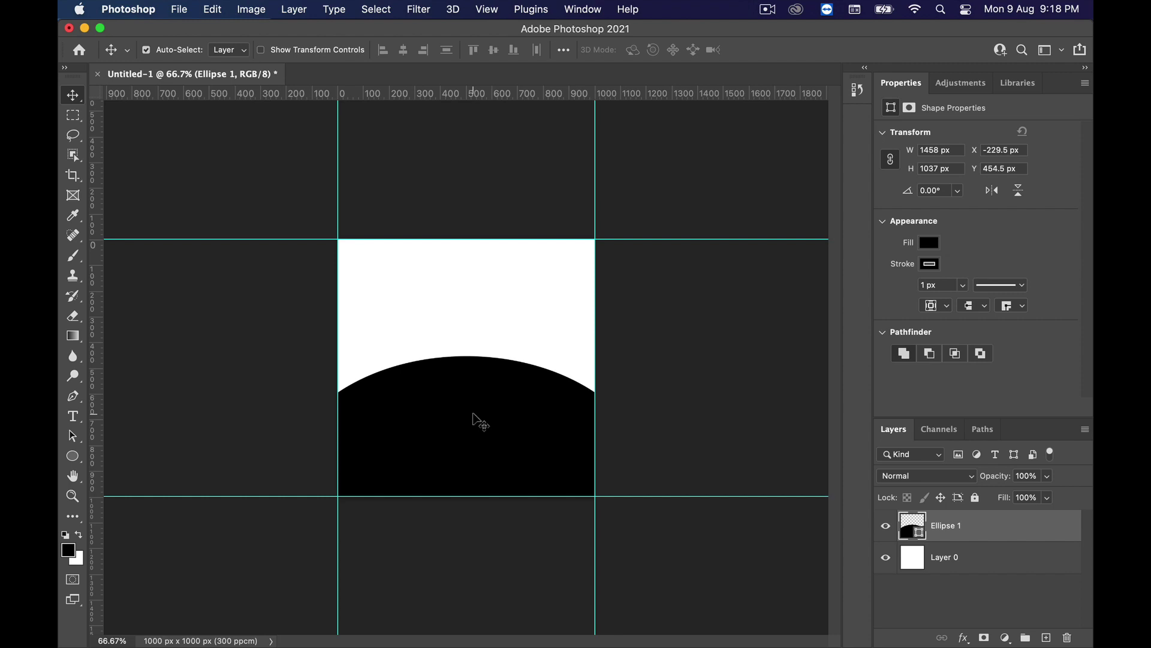
pyautogui.moveTo(480, 442); pyautogui.dragTo(470, 414)
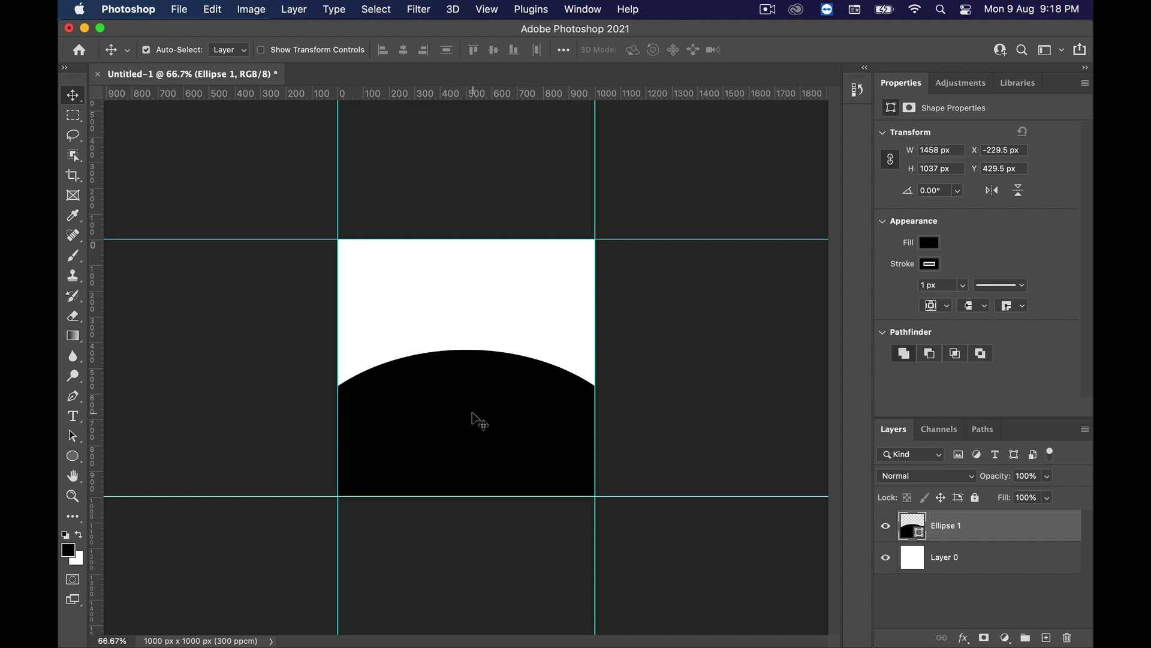
# Draw a 1000 by 1000 px rectangle covering the canvas beneath the ellipse layer and fill it with dark red
pyautogui.click(965, 560)
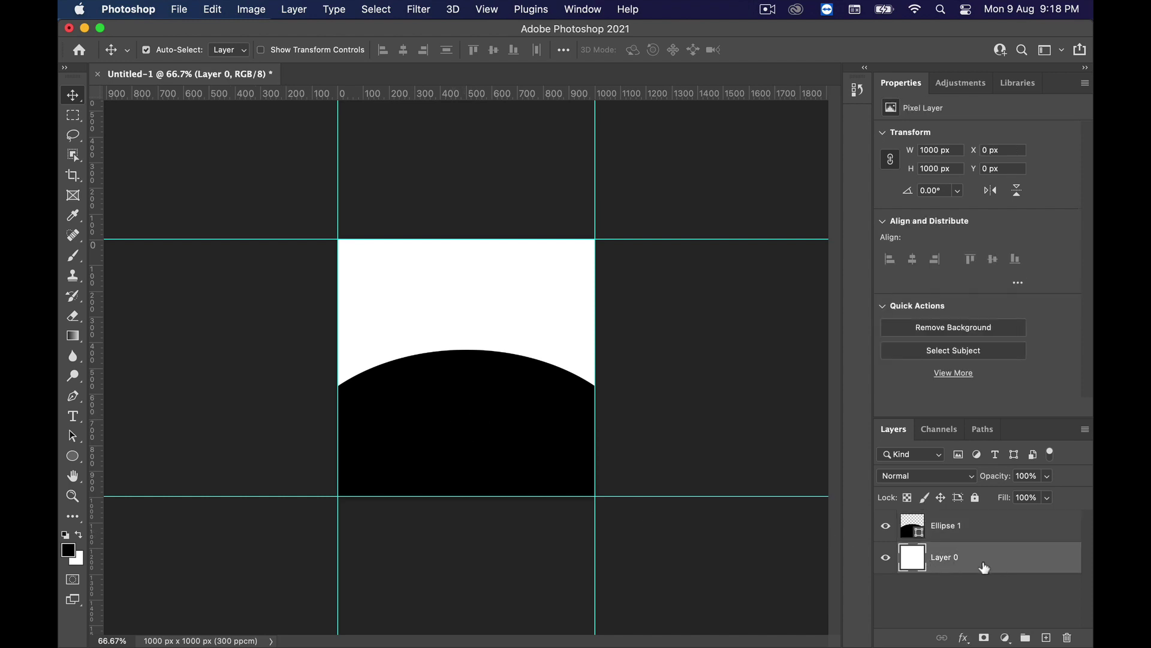
pyautogui.moveTo(73, 456); pyautogui.dragTo(103, 459)
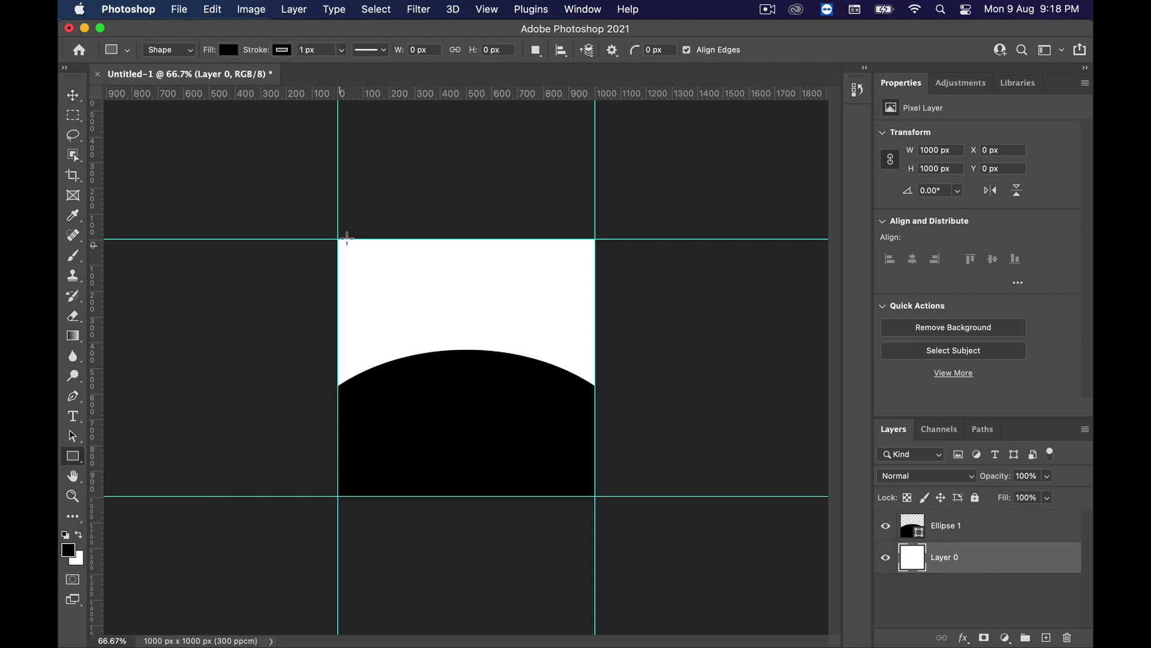
pyautogui.moveTo(337, 239); pyautogui.dragTo(594, 496)
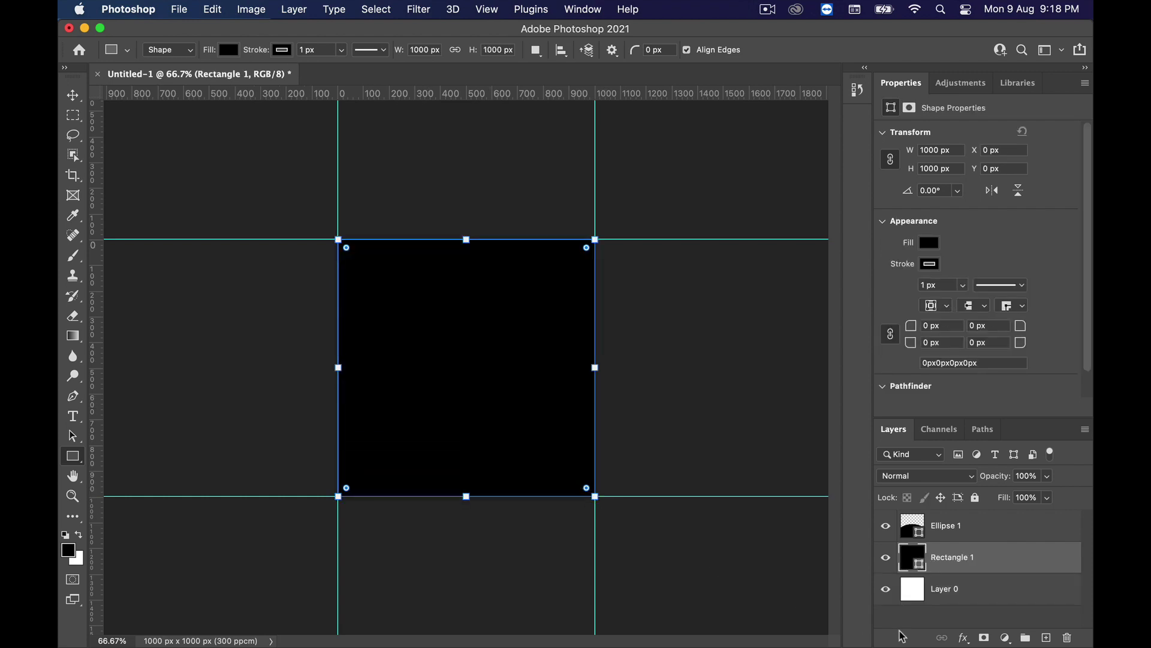
pyautogui.doubleClick(910, 559)
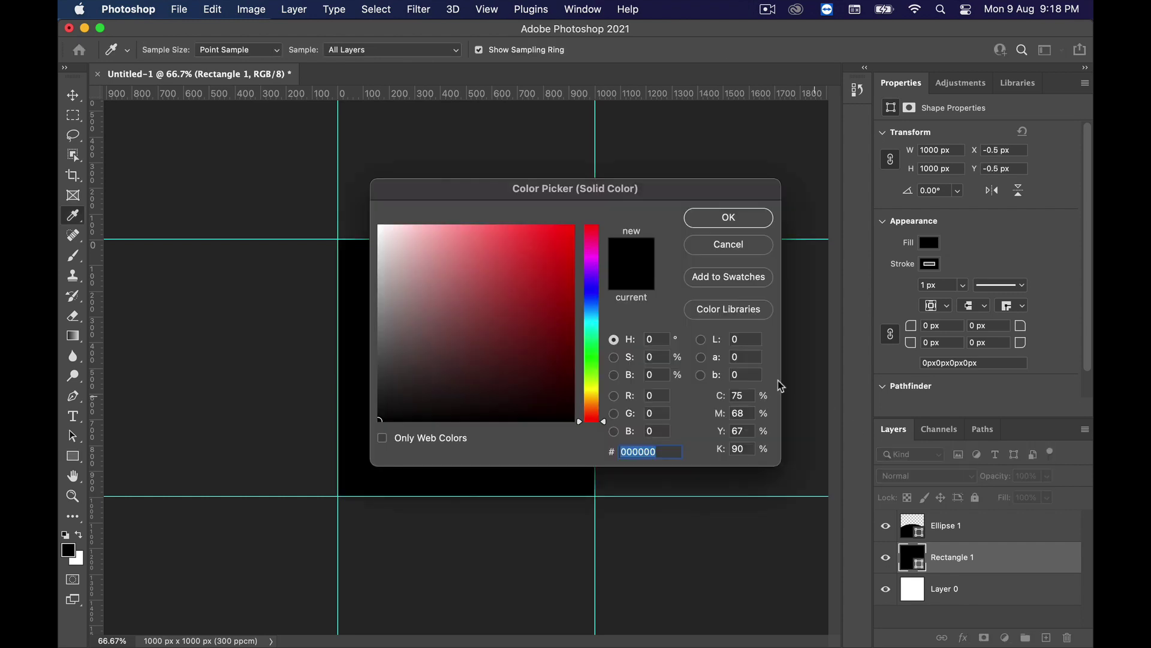
pyautogui.click(553, 273)
pyautogui.click(728, 217)
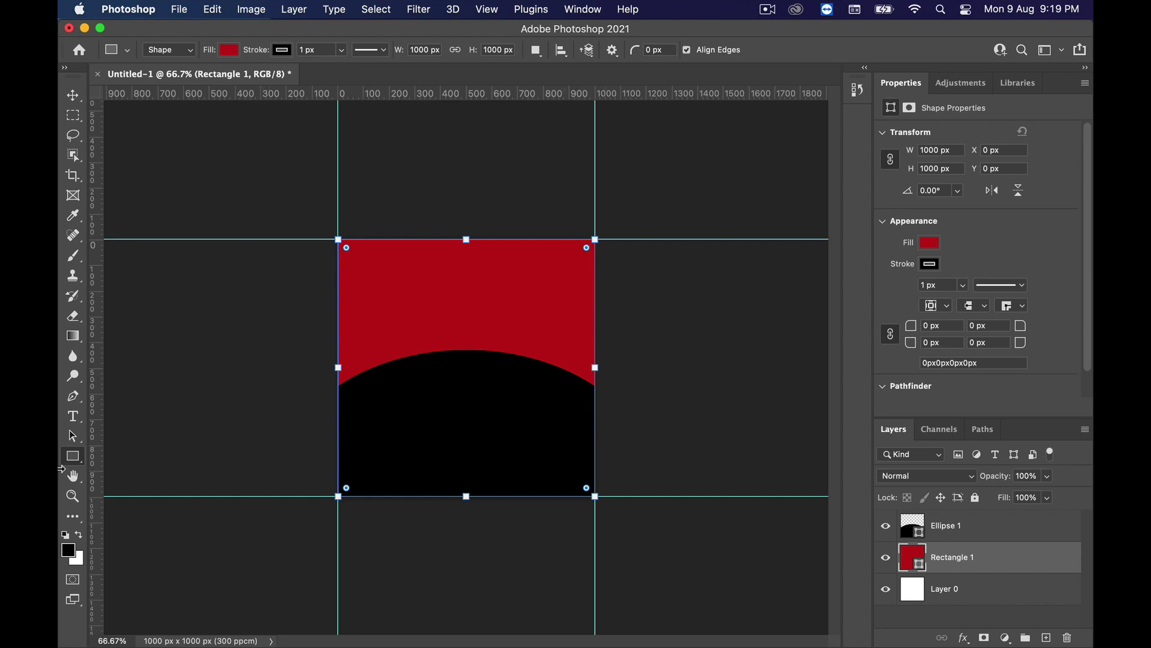
# Duplicate the Ellipse 1 layer and move the copy up to a Y position of about -208 px
pyautogui.click(986, 528)
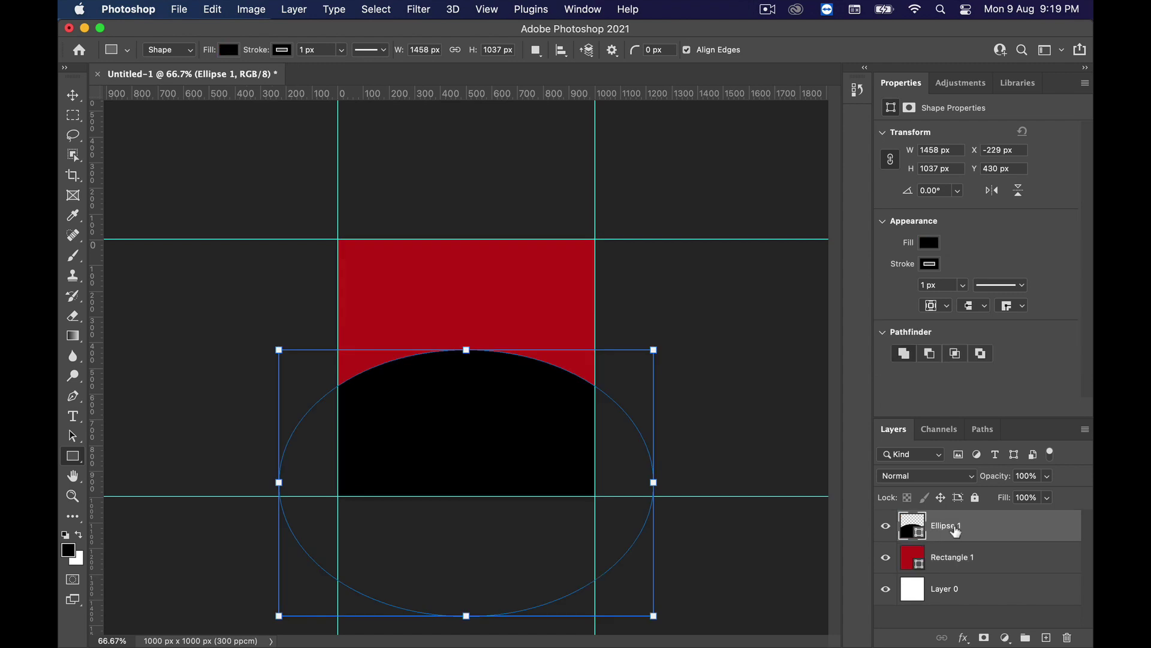
pyautogui.rightClick(969, 529)
pyautogui.scroll(-3, 904, 622)
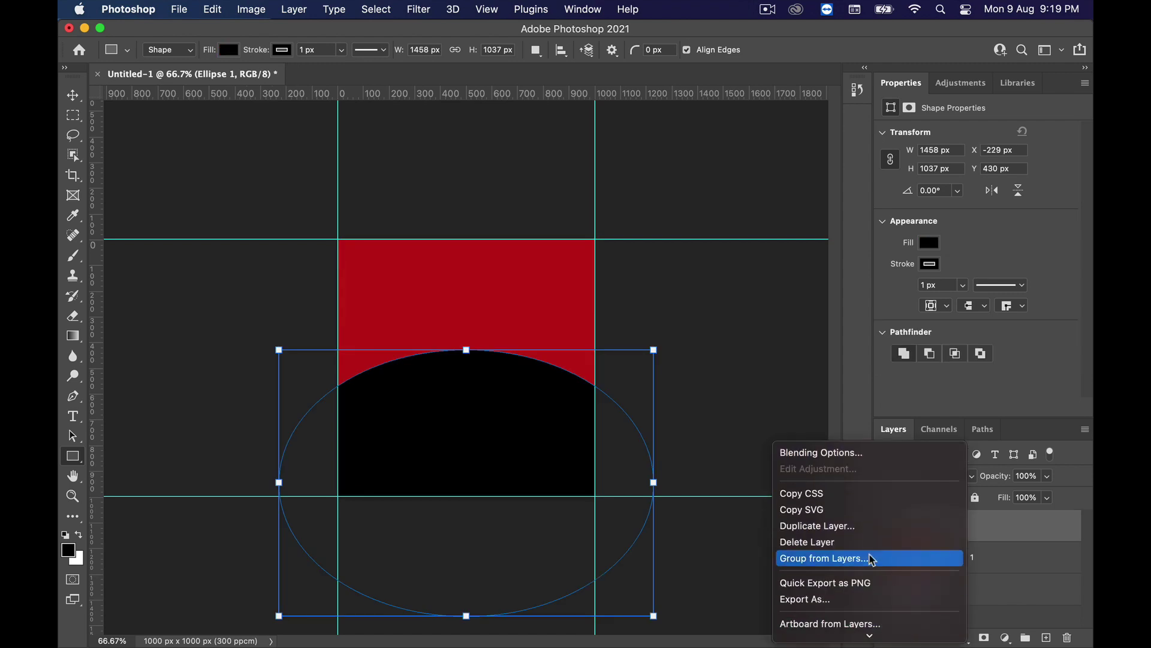
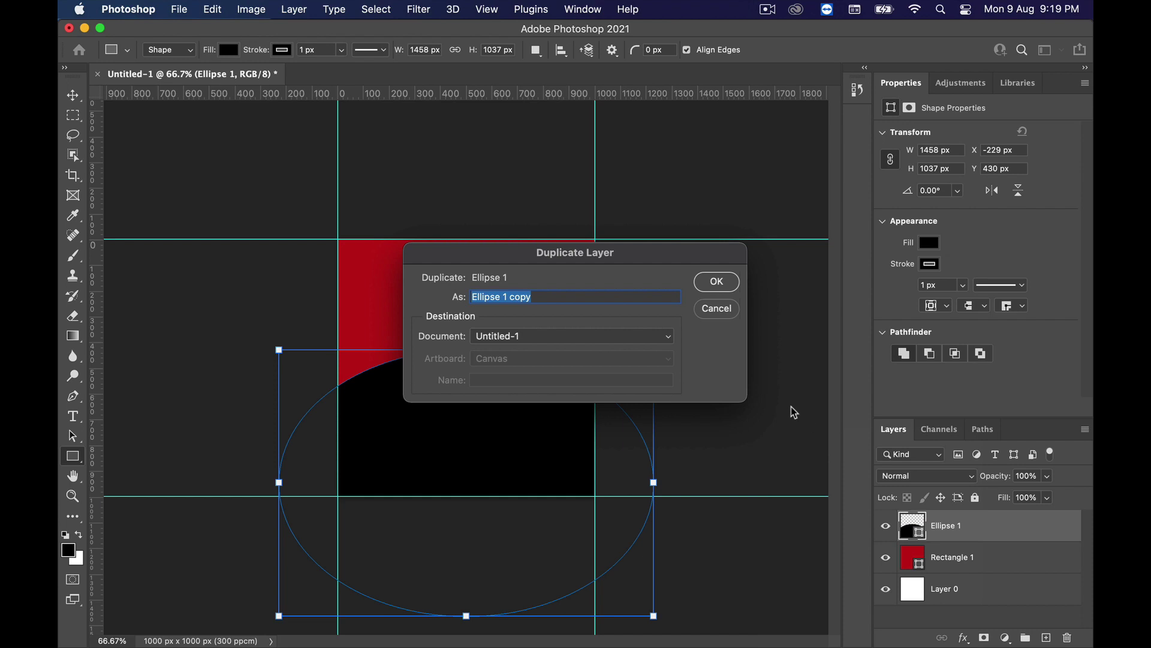
pyautogui.click(716, 282)
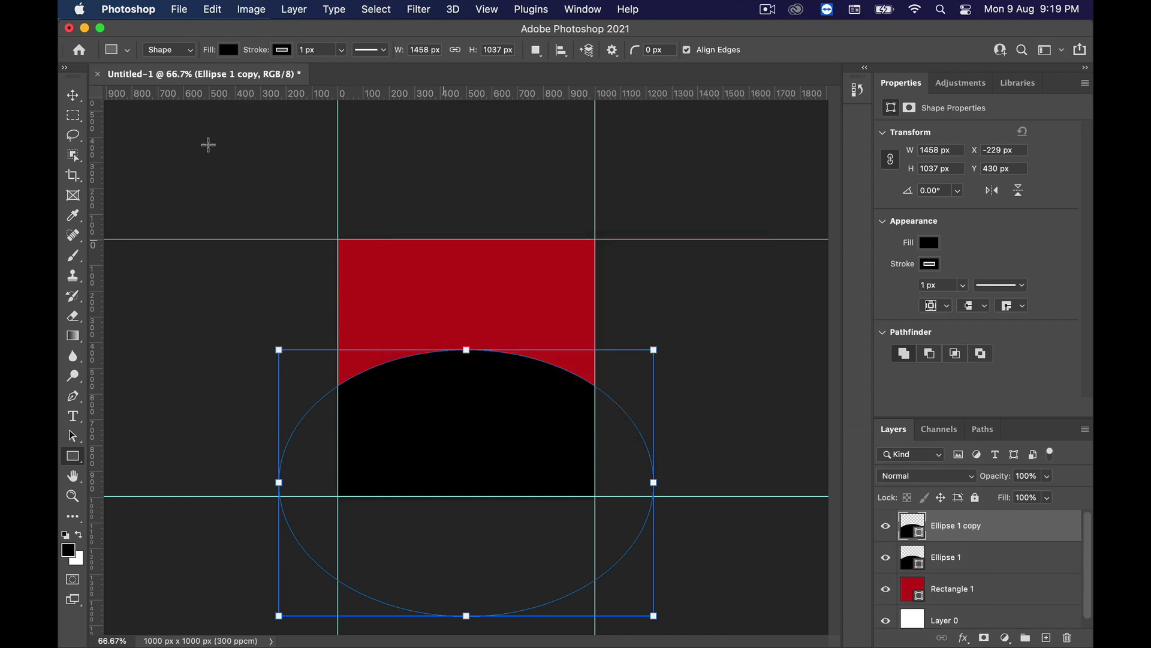
pyautogui.click(73, 95)
pyautogui.moveTo(500, 419); pyautogui.dragTo(473, 275)
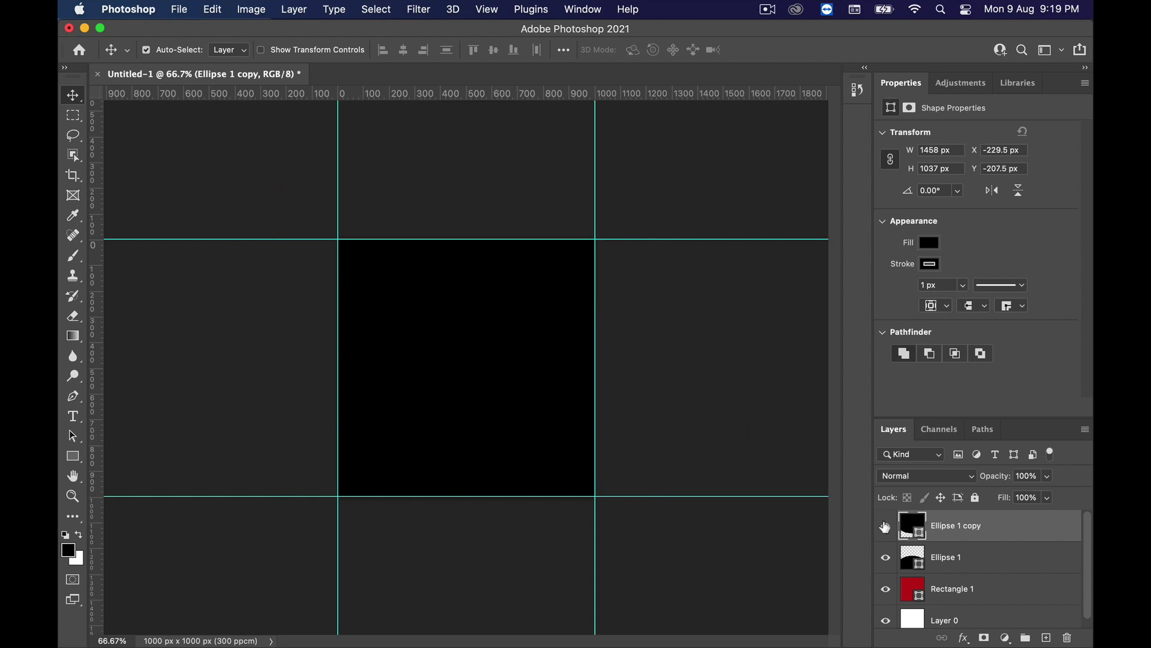
# Fill the ellipse copy with blue 2d00d6 and move it up to a Y position of about -460 px
pyautogui.doubleClick(909, 528)
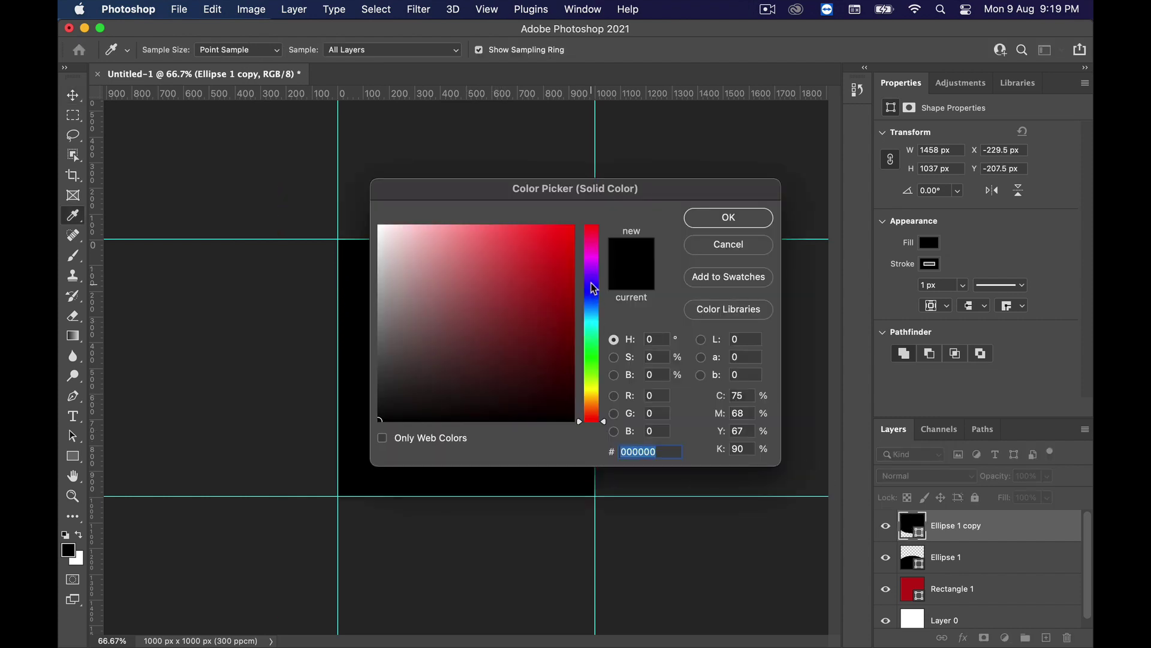
pyautogui.click(592, 283)
pyautogui.click(573, 256)
pyautogui.moveTo(611, 195); pyautogui.dragTo(762, 209)
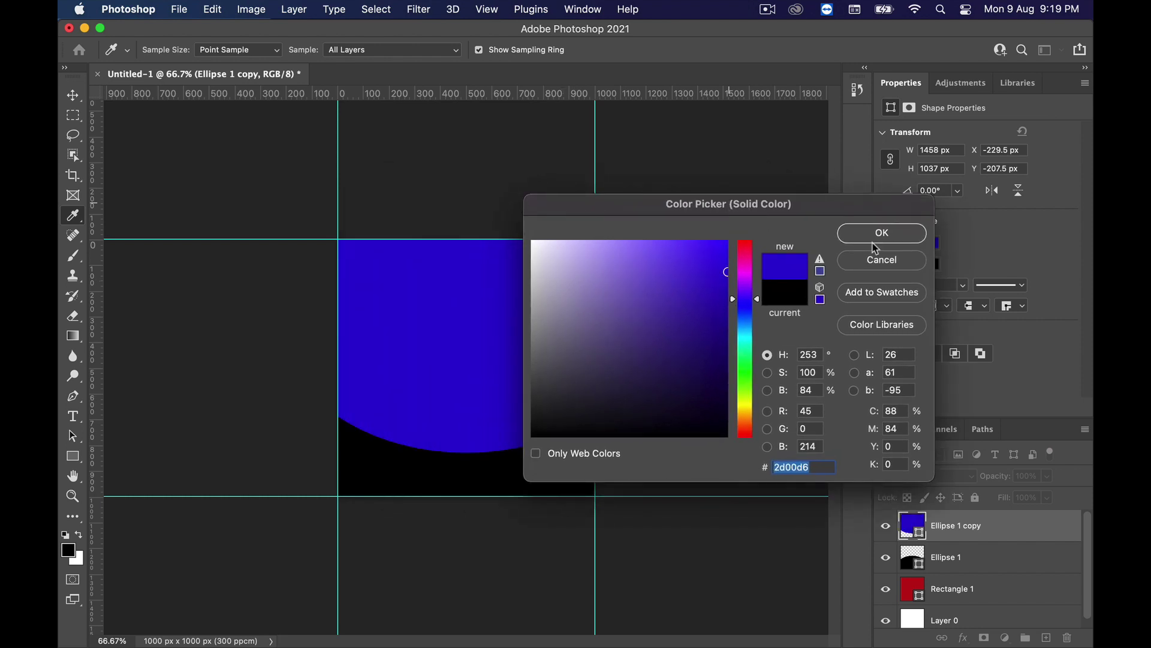
pyautogui.click(877, 238)
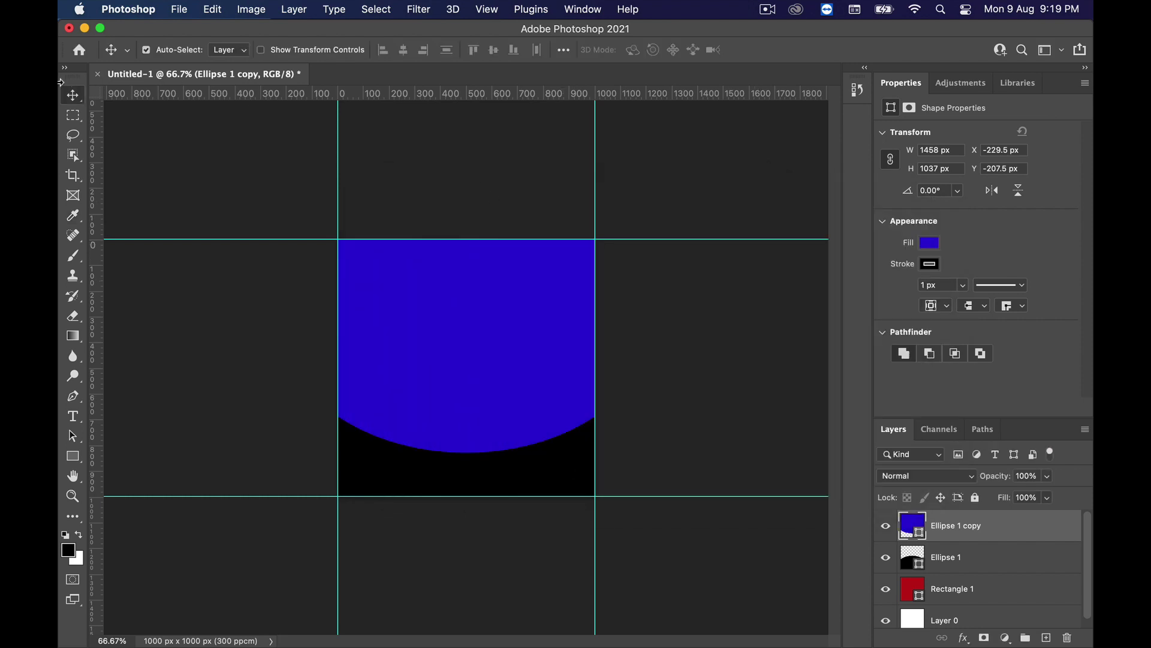
pyautogui.moveTo(455, 364); pyautogui.dragTo(453, 298)
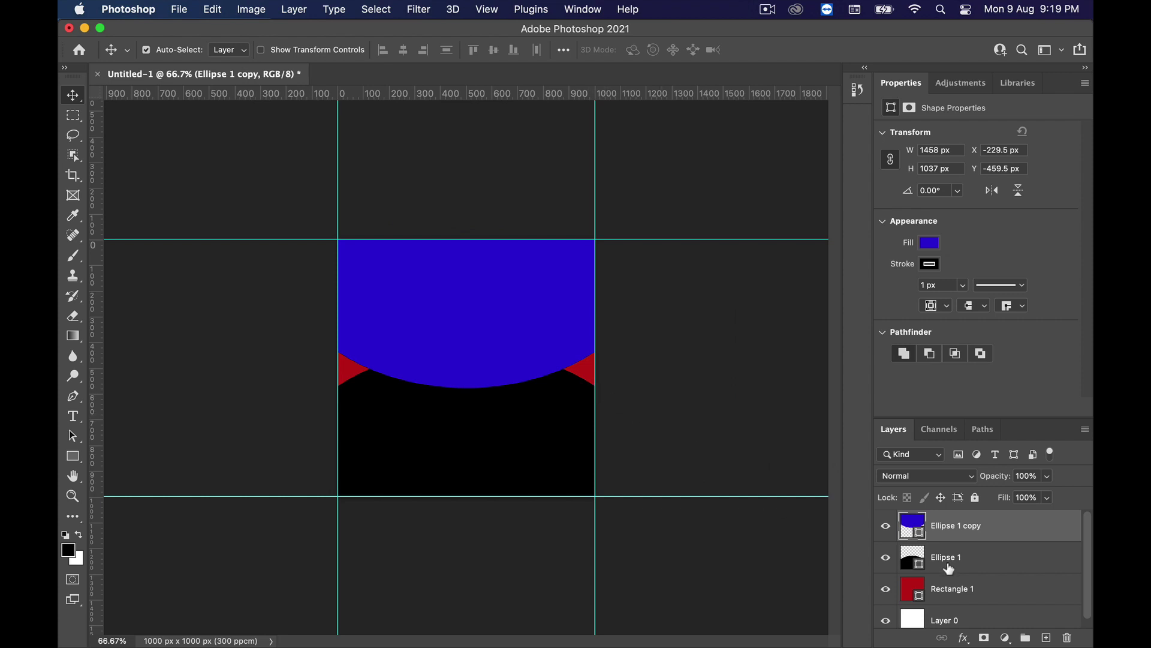
# Rasterize the Ellipse 1 copy layer and load its pixels as a selection
pyautogui.rightClick(958, 527)
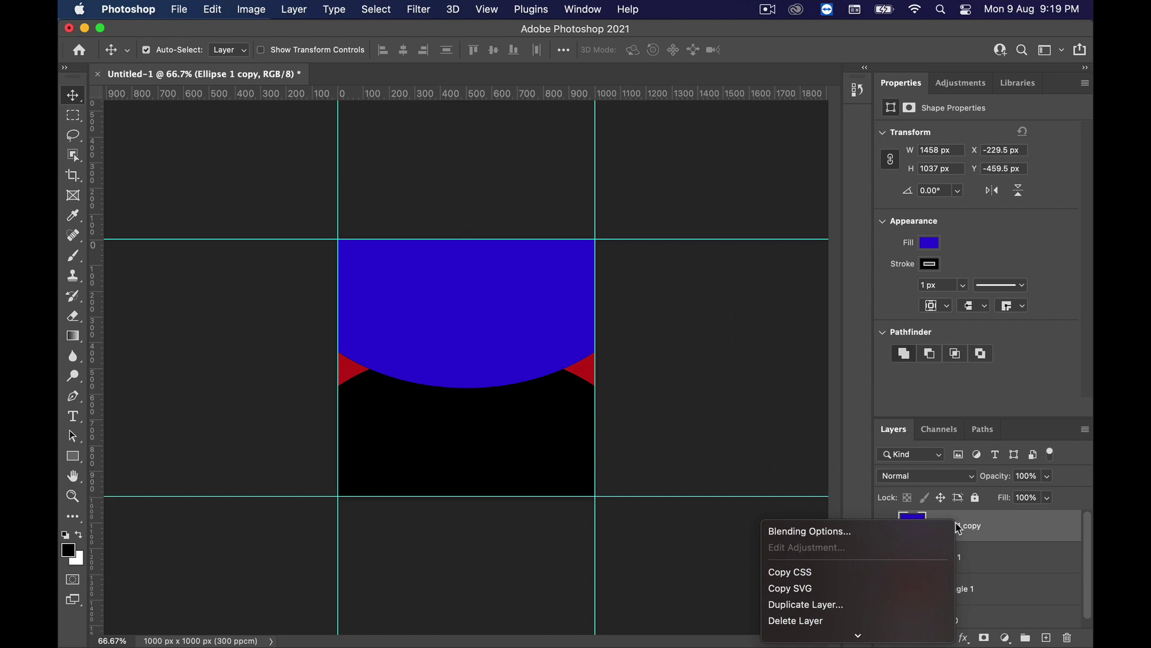
pyautogui.scroll(-5, 876, 612)
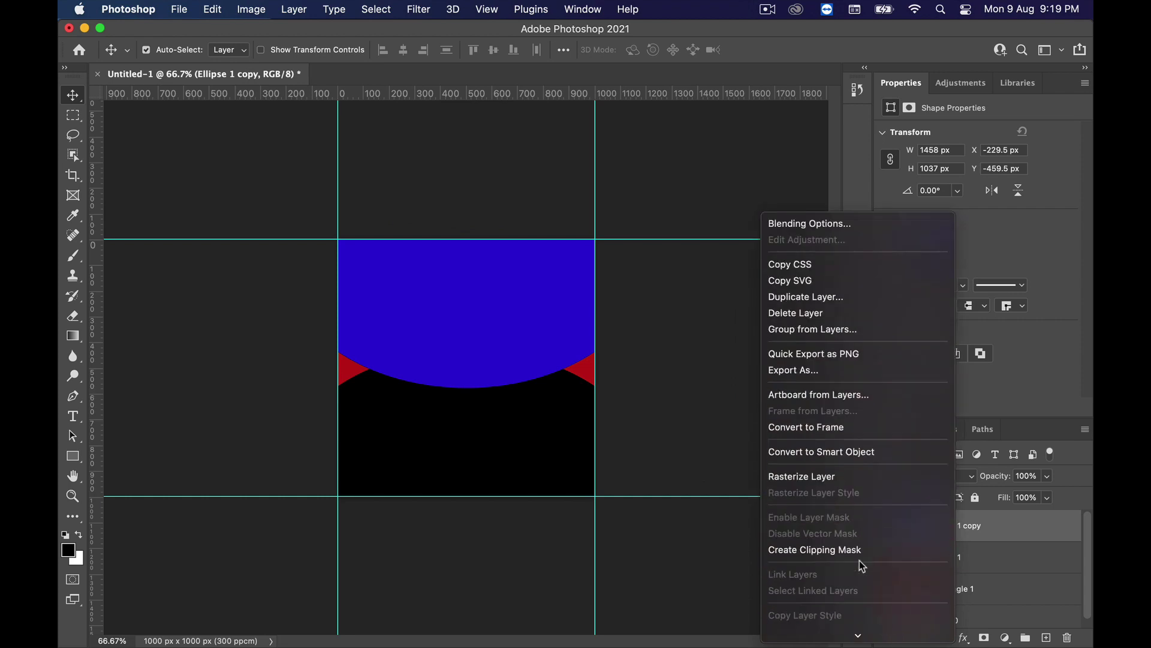
pyautogui.scroll(-1, 859, 560)
pyautogui.click(845, 445)
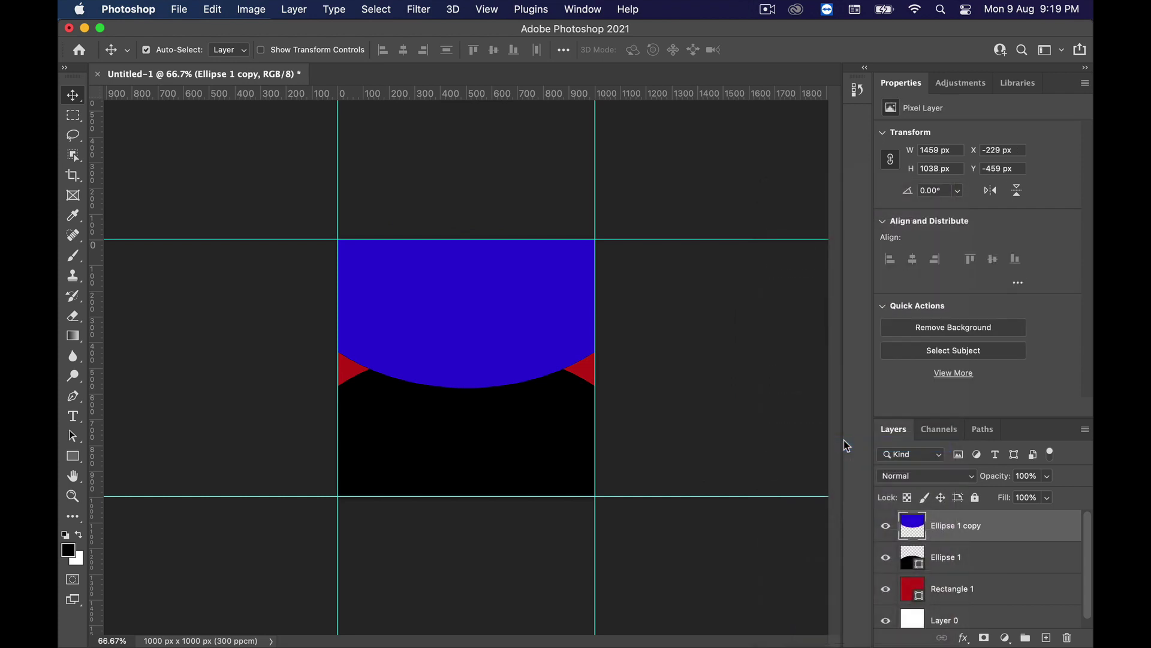
pyautogui.rightClick(910, 526)
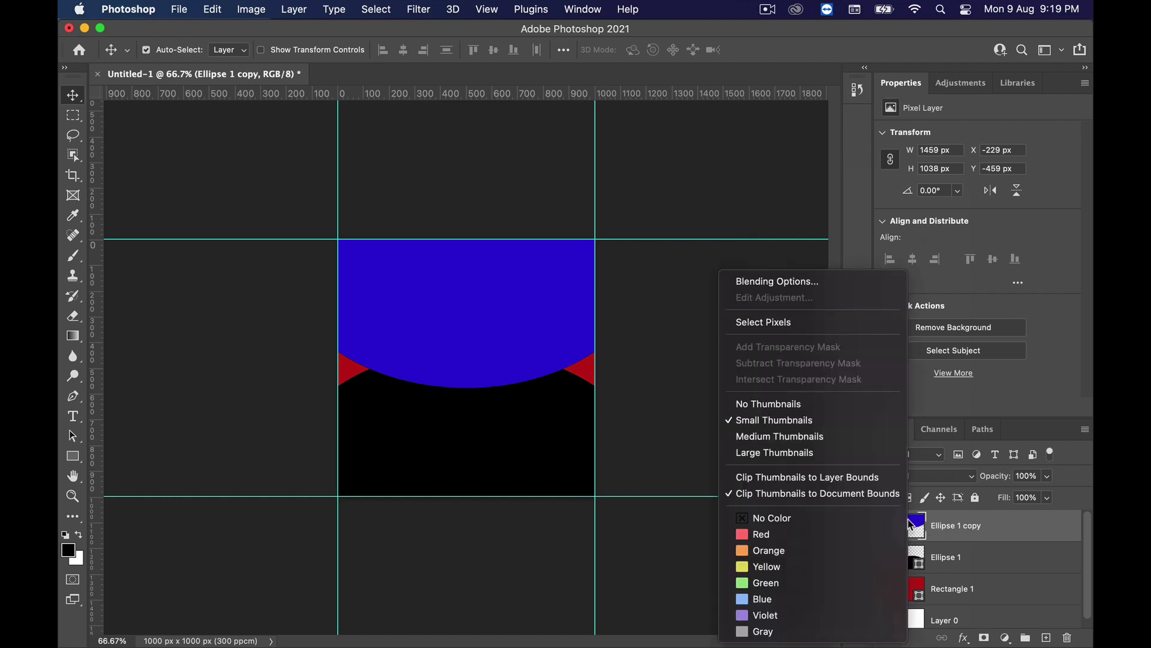
pyautogui.click(824, 322)
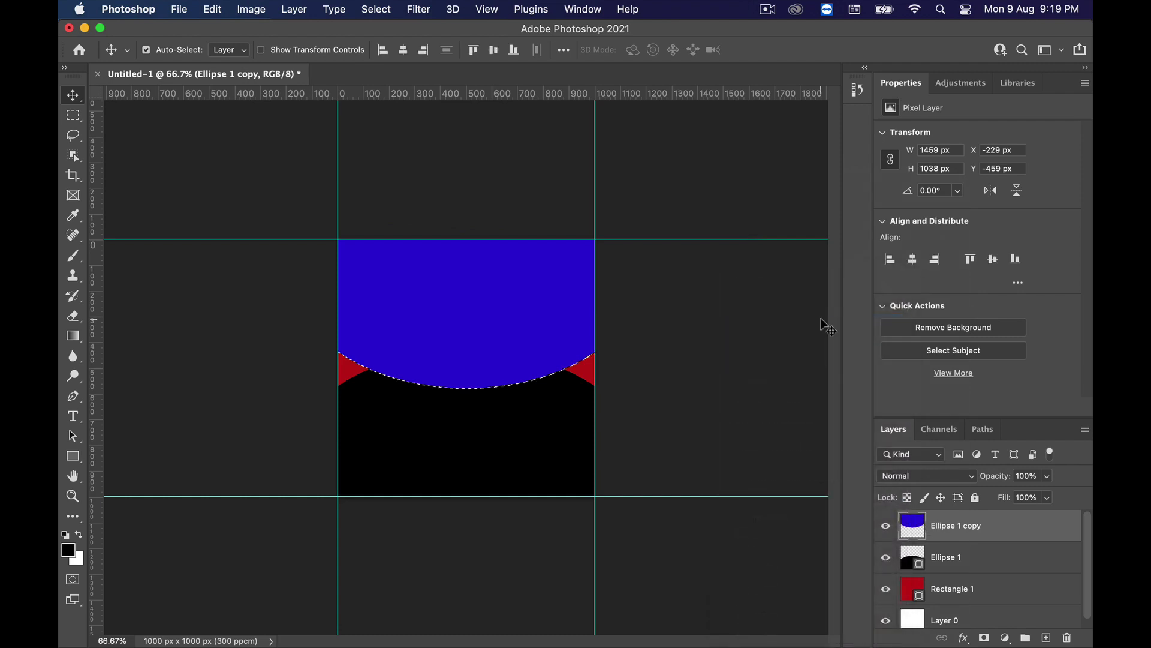
# Hide Ellipse 1 copy, then add a layer mask to Rectangle 1 from the selection and invert that mask
pyautogui.click(885, 527)
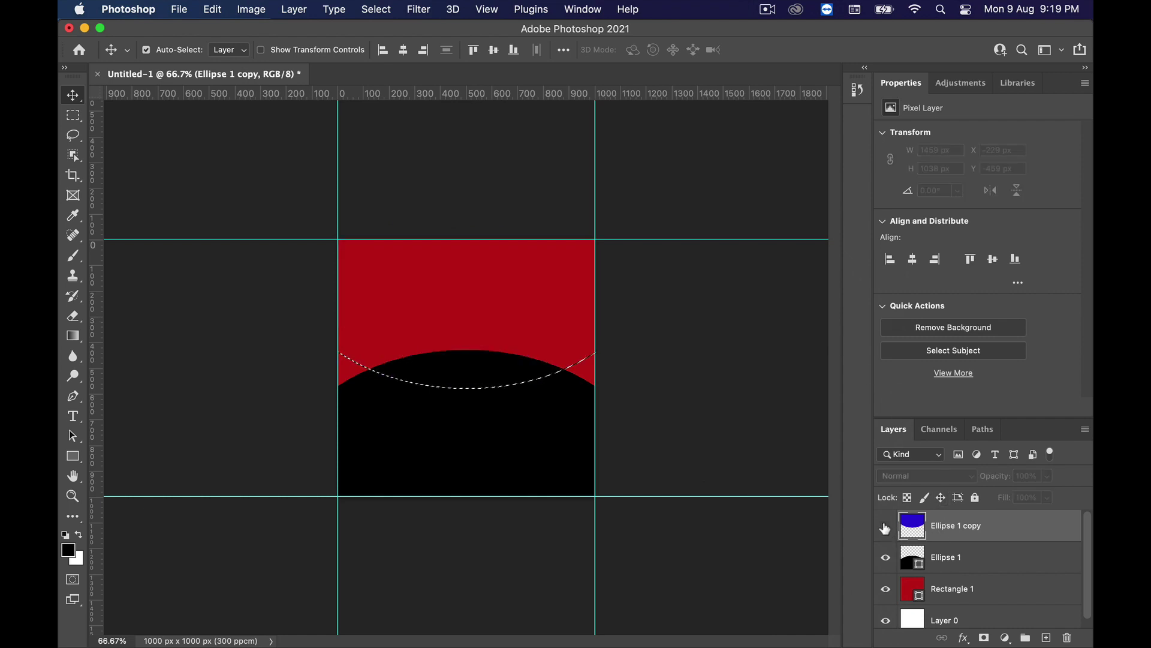
pyautogui.click(970, 594)
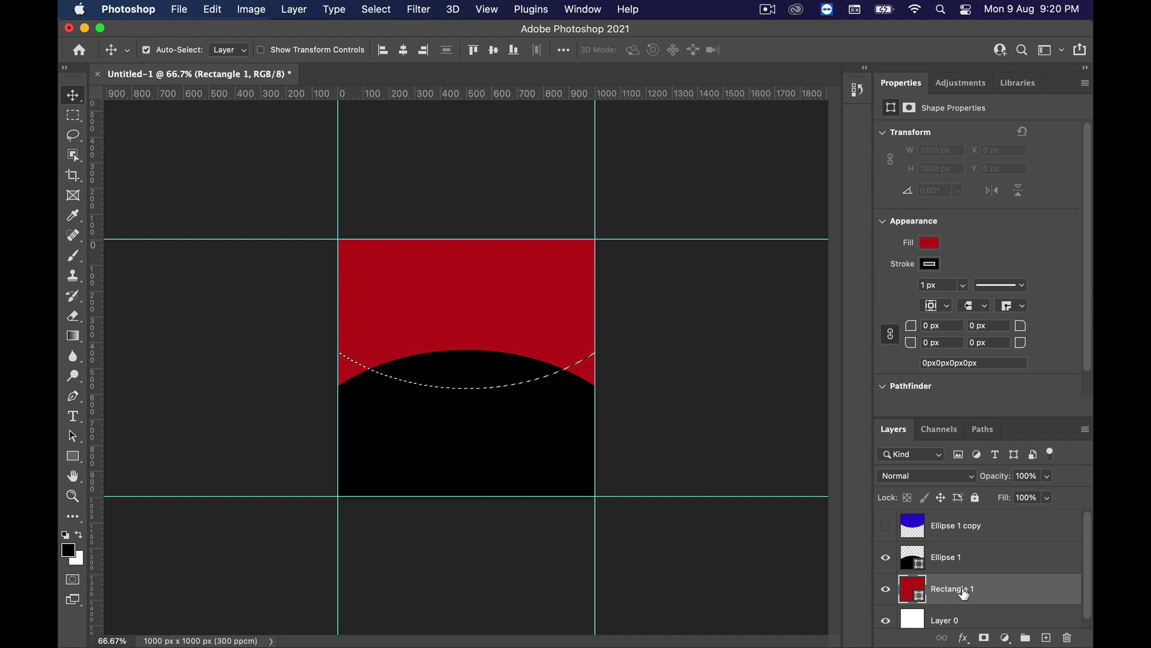
pyautogui.click(984, 638)
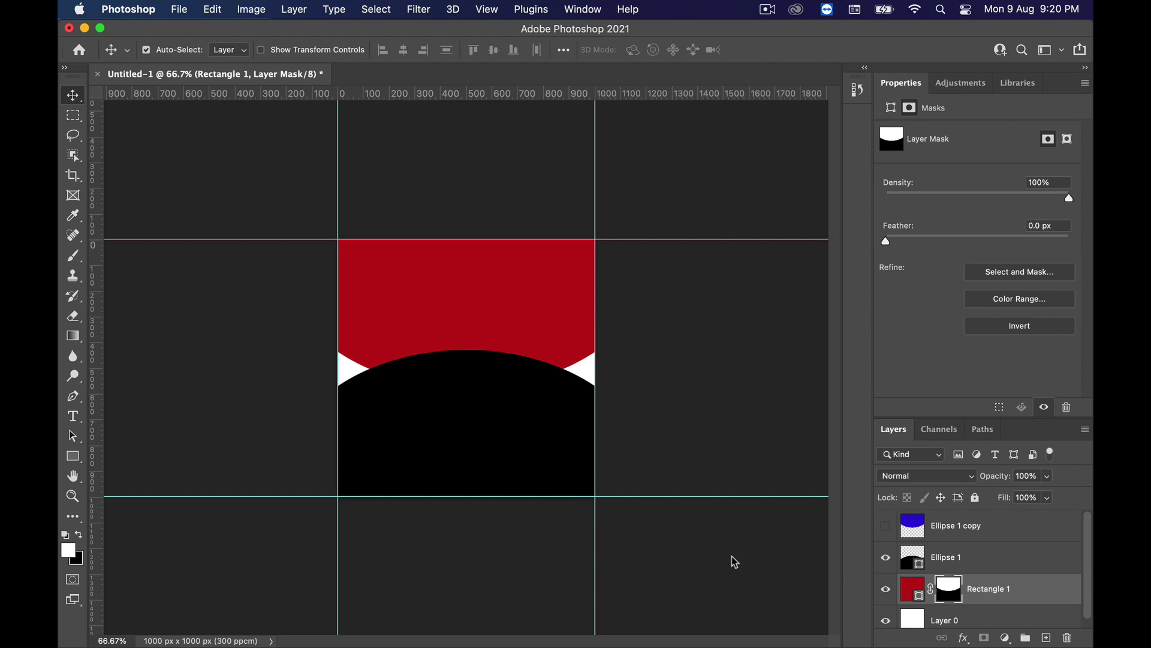
pyautogui.press('super+r')
pyautogui.press('super+r')
pyautogui.press('super+i')
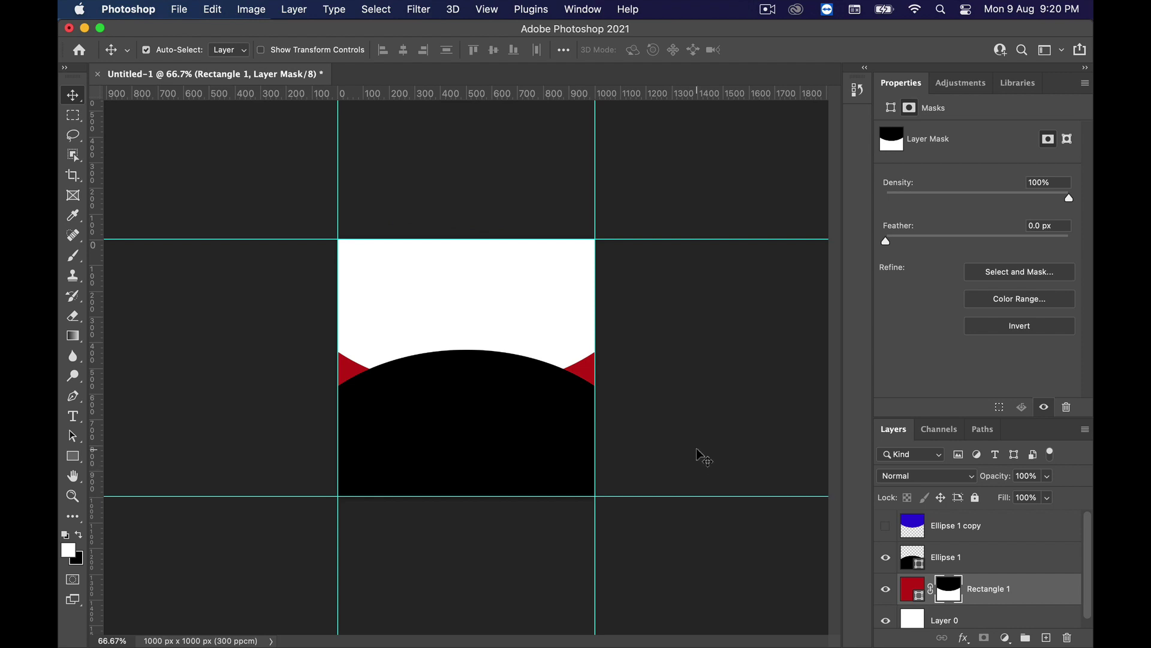
# Close the Properties panel group and delete the hidden Ellipse 1 copy layer
pyautogui.click(1084, 83)
pyautogui.click(988, 174)
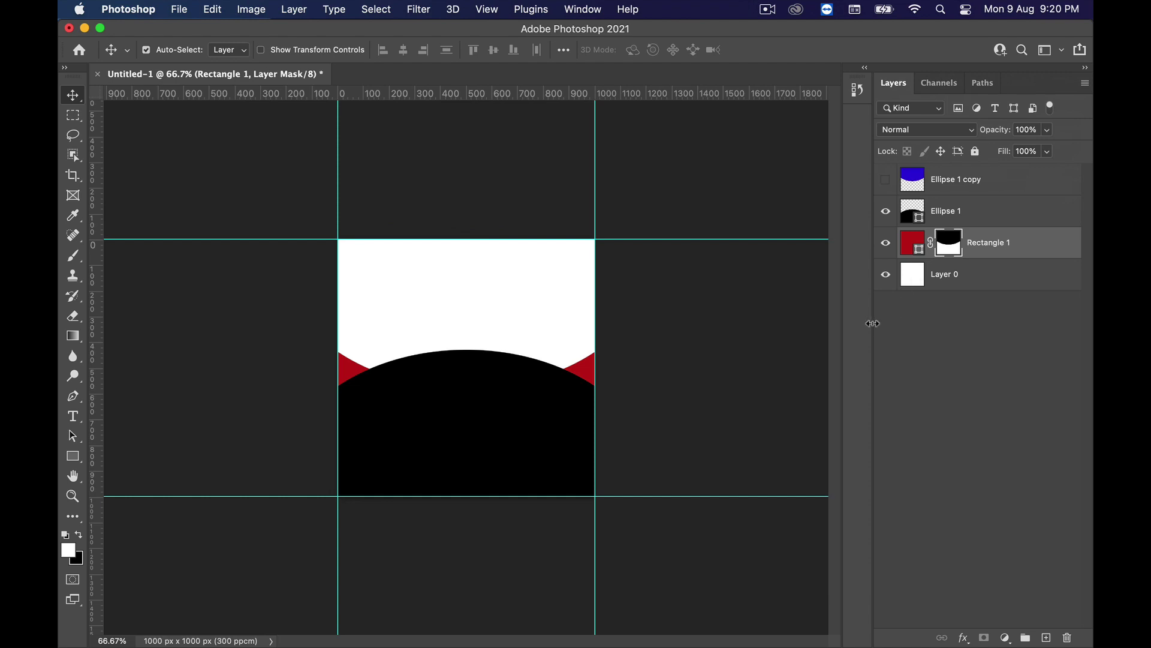
pyautogui.click(972, 184)
pyautogui.rightClick(968, 183)
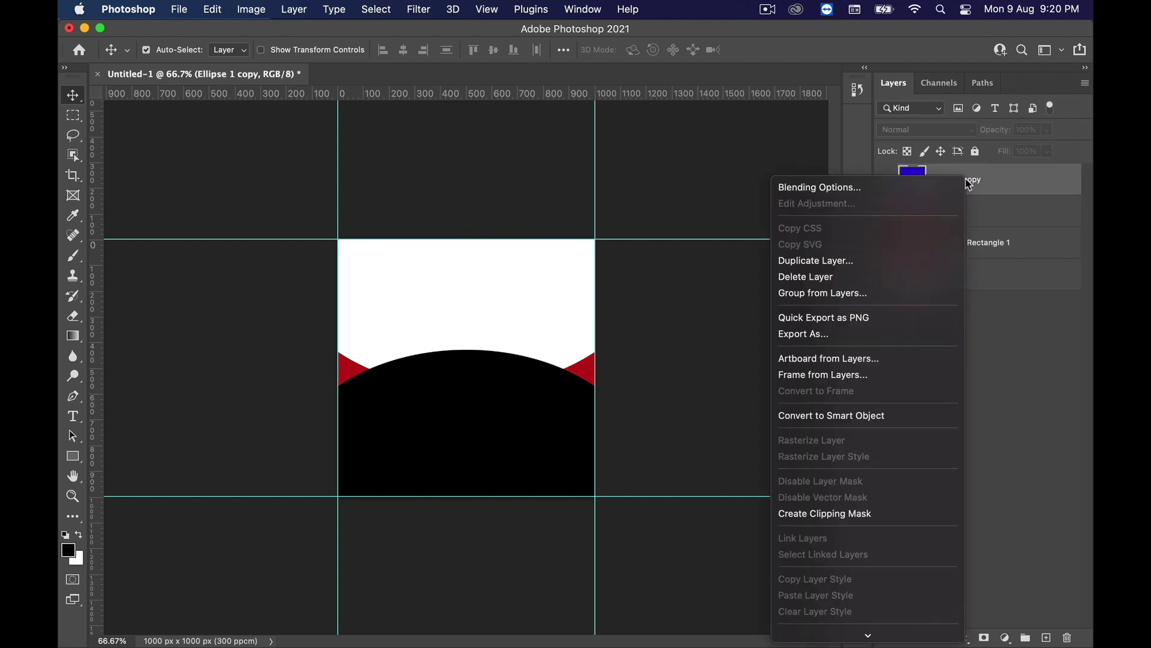
pyautogui.click(904, 276)
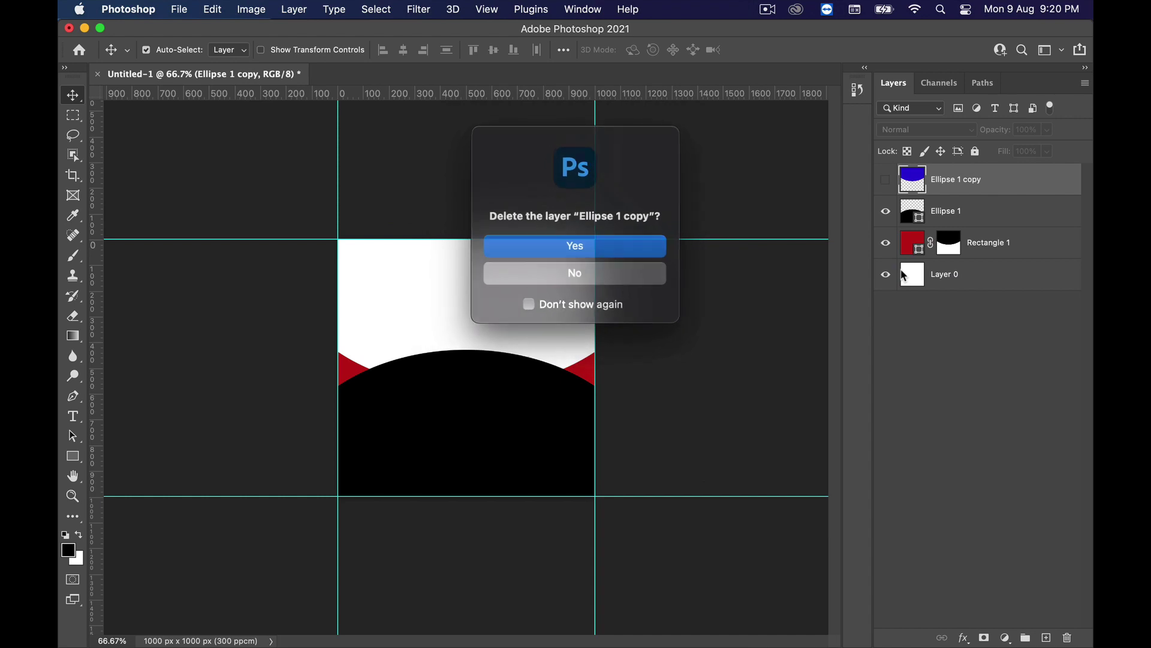
pyautogui.press('Return')
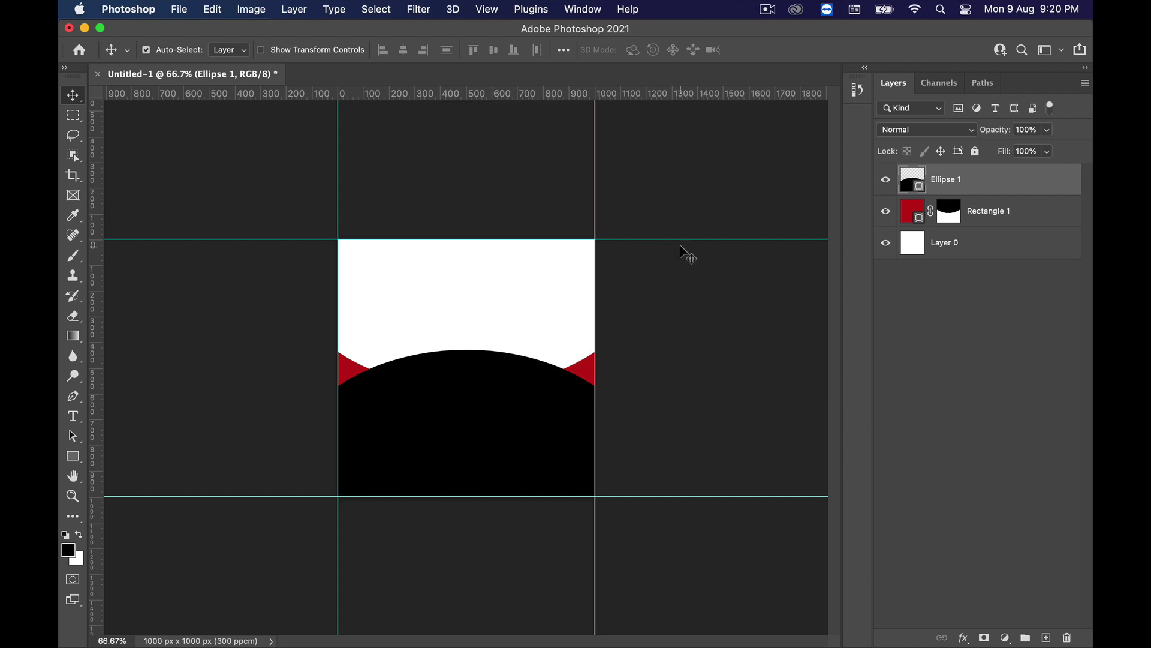
# Change the fill colour of Ellipse 1 to light green 9bc726
pyautogui.click(949, 211)
pyautogui.doubleClick(906, 180)
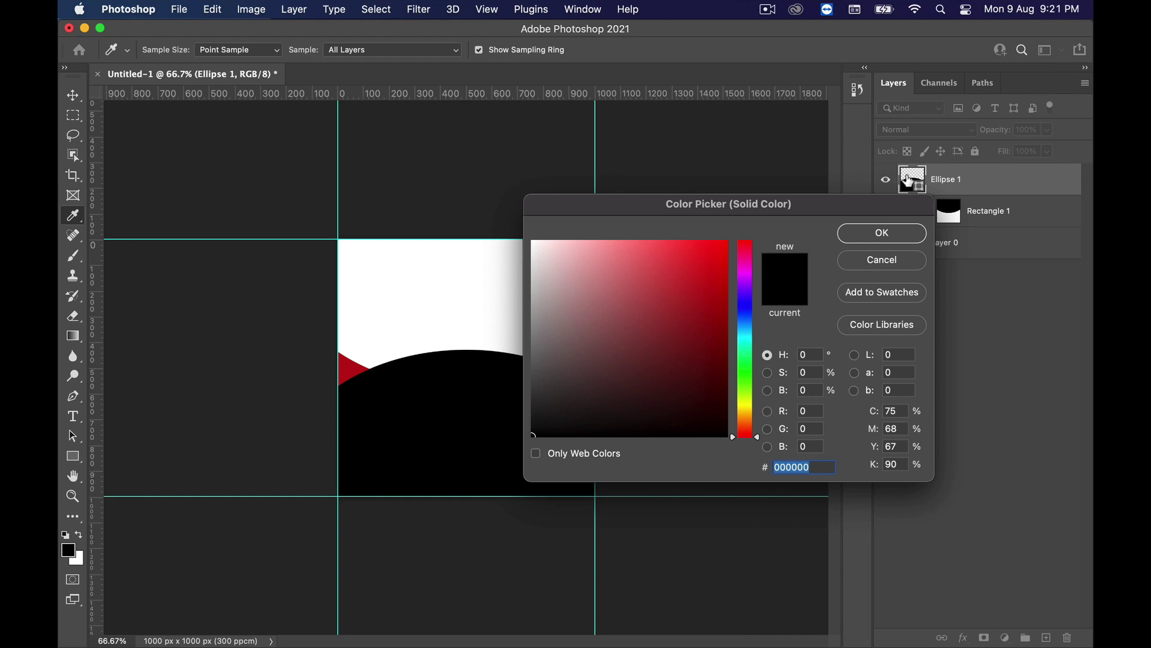
pyautogui.write('9')
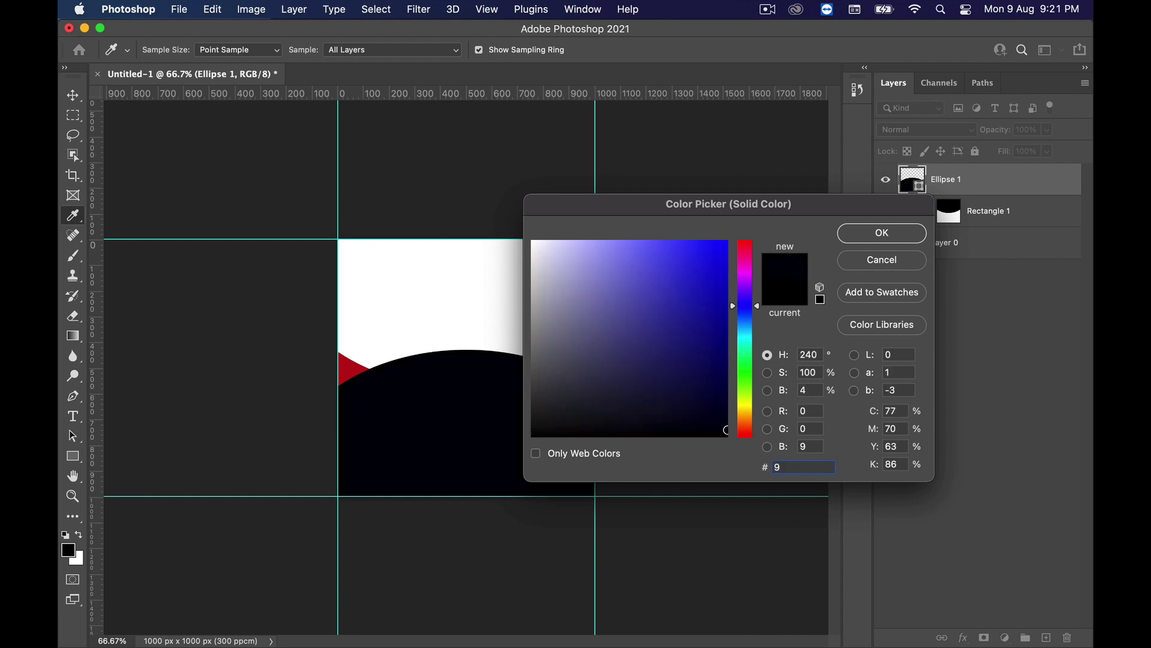
pyautogui.write('bc')
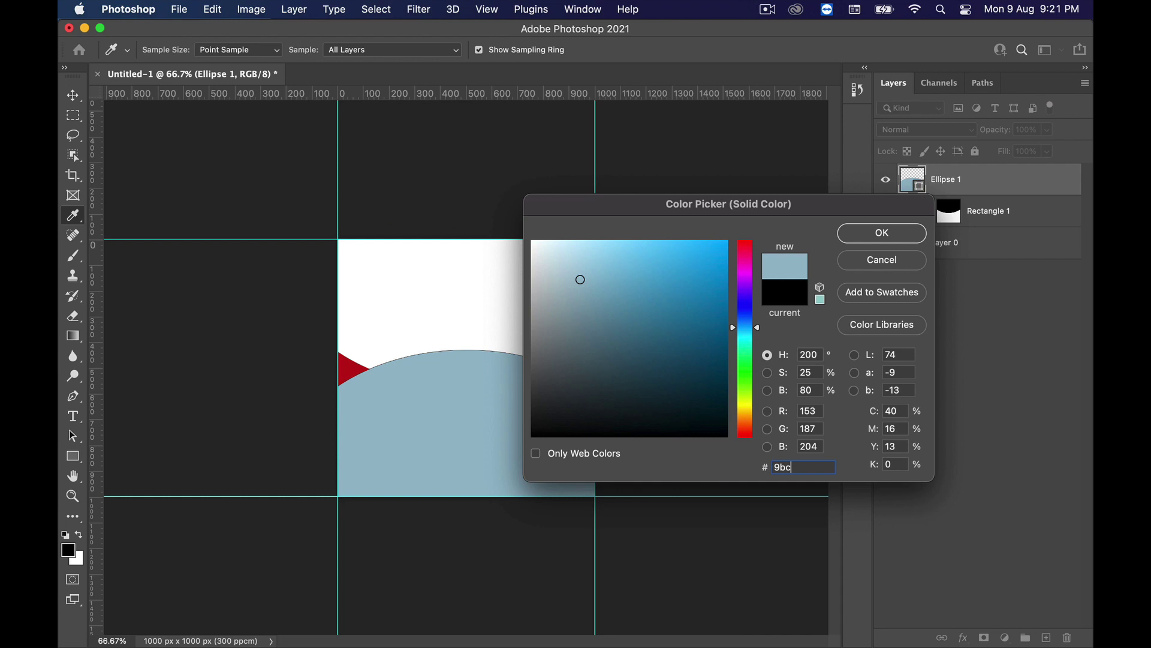
pyautogui.write('726')
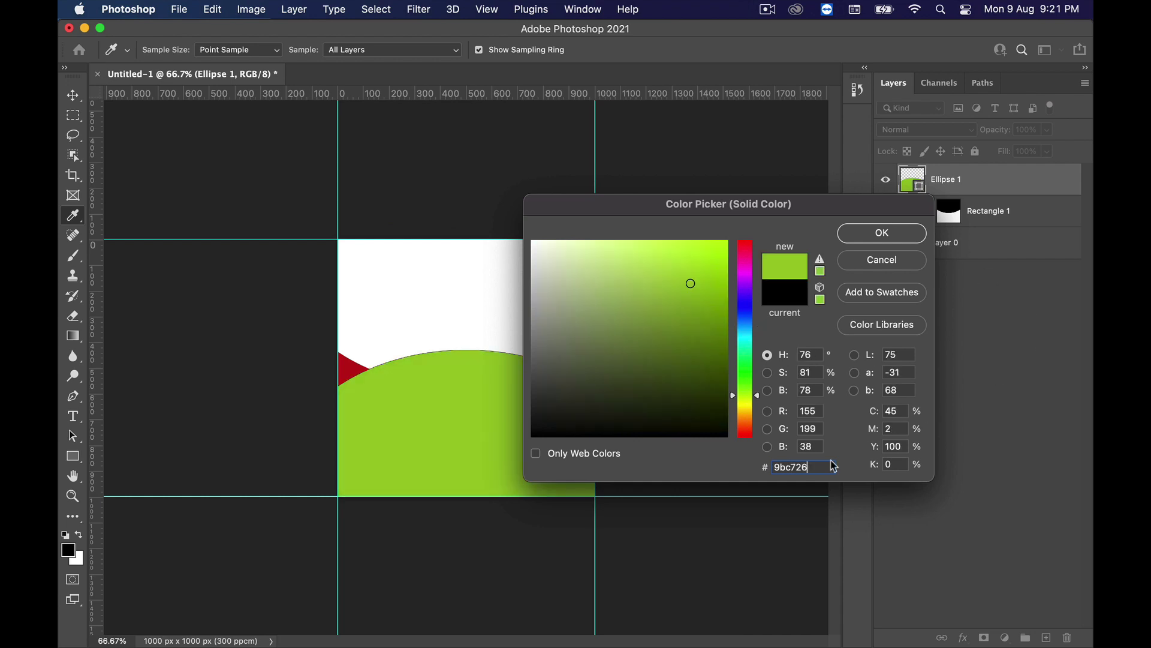
pyautogui.doubleClick(804, 468)
pyautogui.click(887, 234)
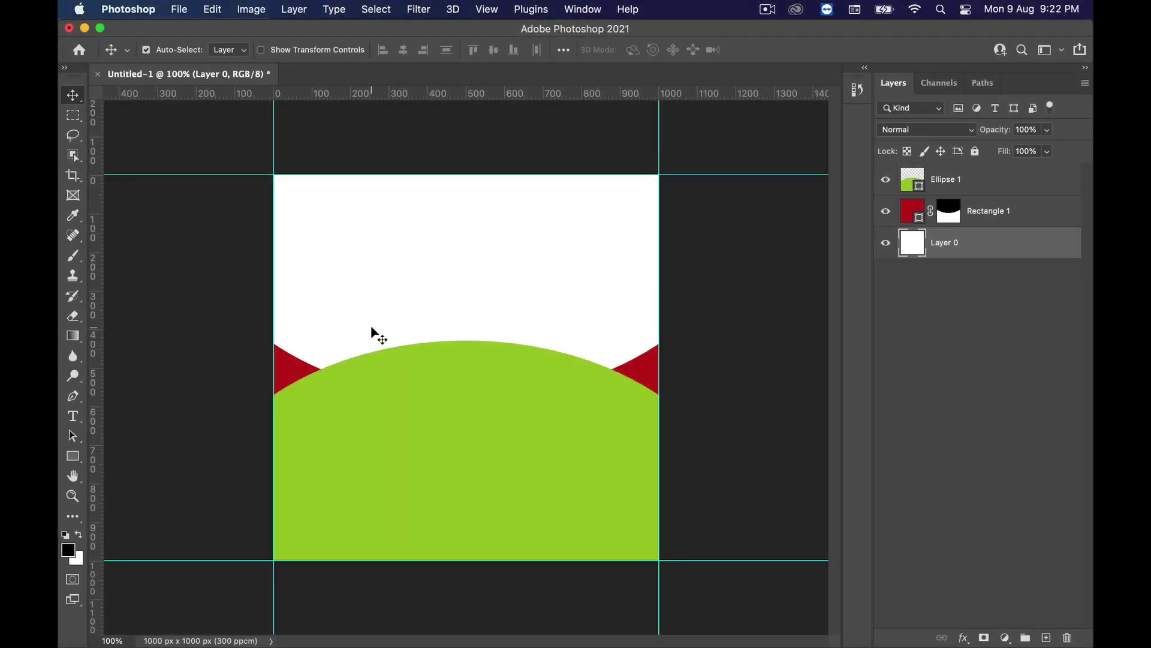
# Change the fill colour of the masked Rectangle 1 to dark green 759d1e
pyautogui.click(984, 215)
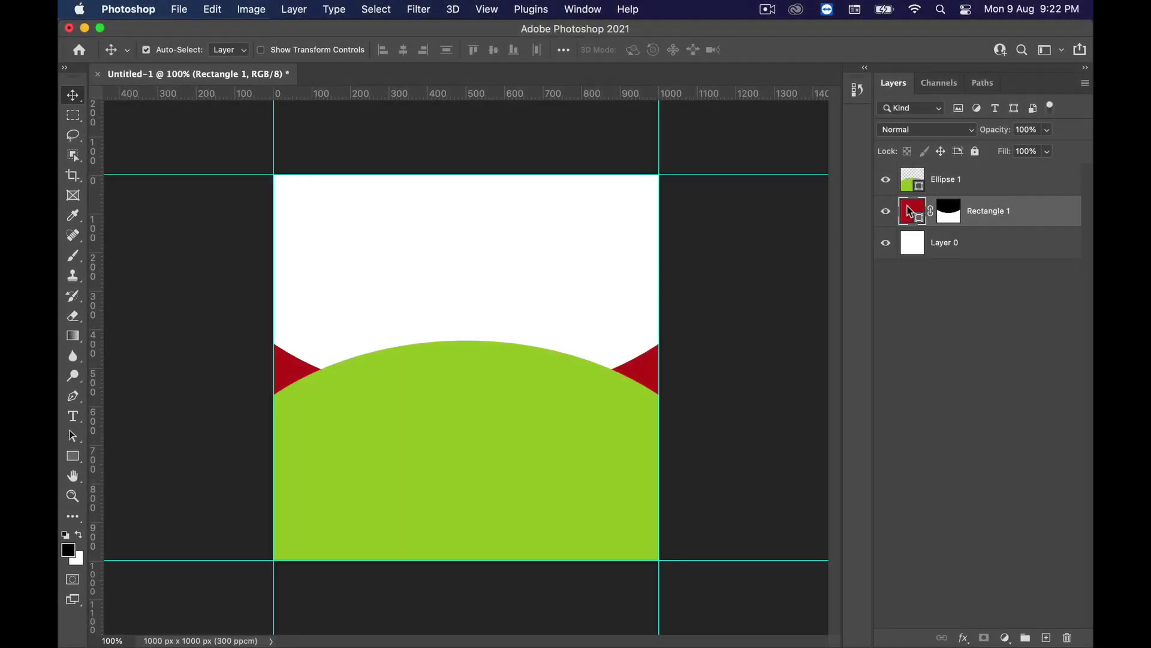
pyautogui.doubleClick(910, 211)
pyautogui.write('7')
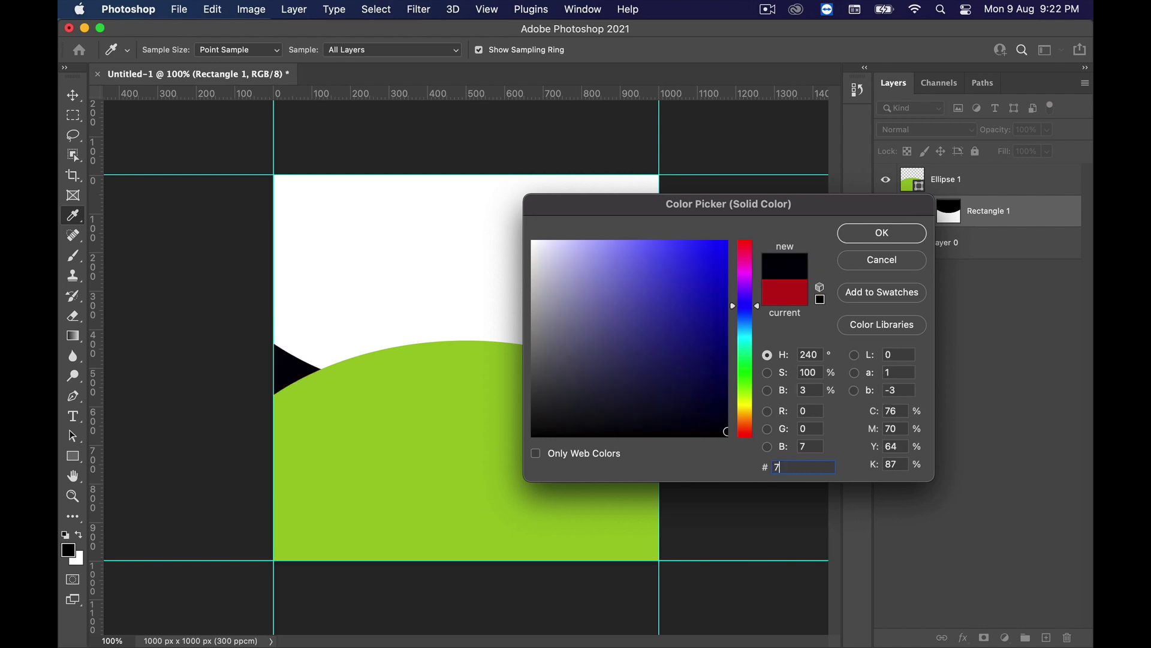
pyautogui.write('59')
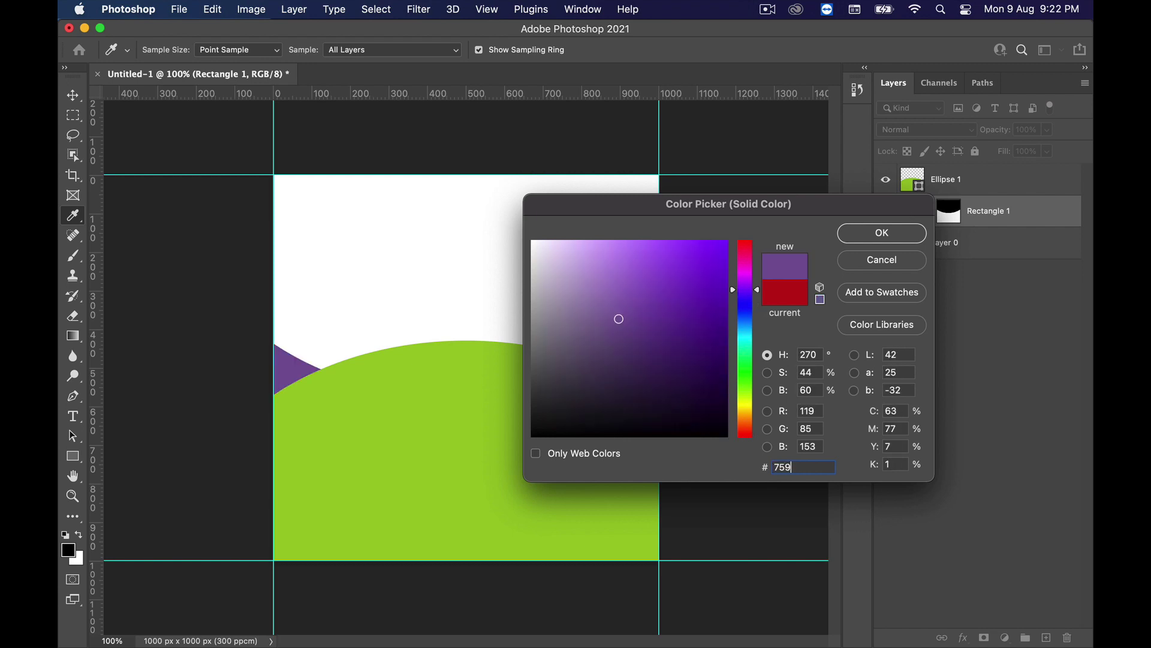
pyautogui.write('d1e')
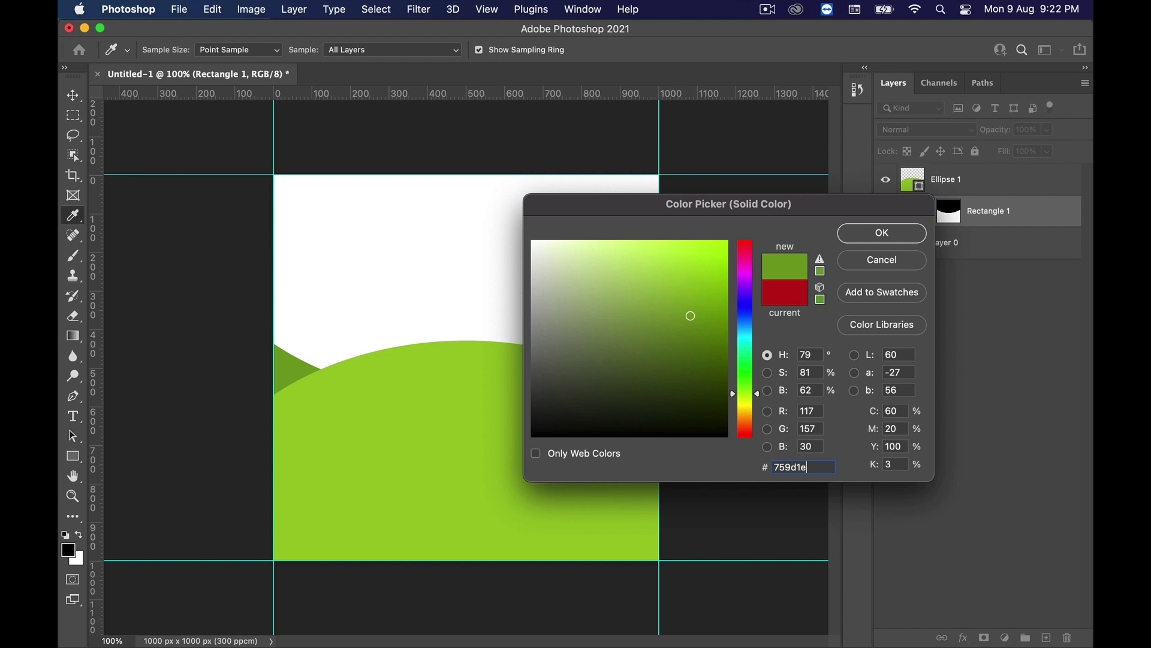
pyautogui.moveTo(819, 468); pyautogui.dragTo(690, 469)
pyautogui.click(849, 237)
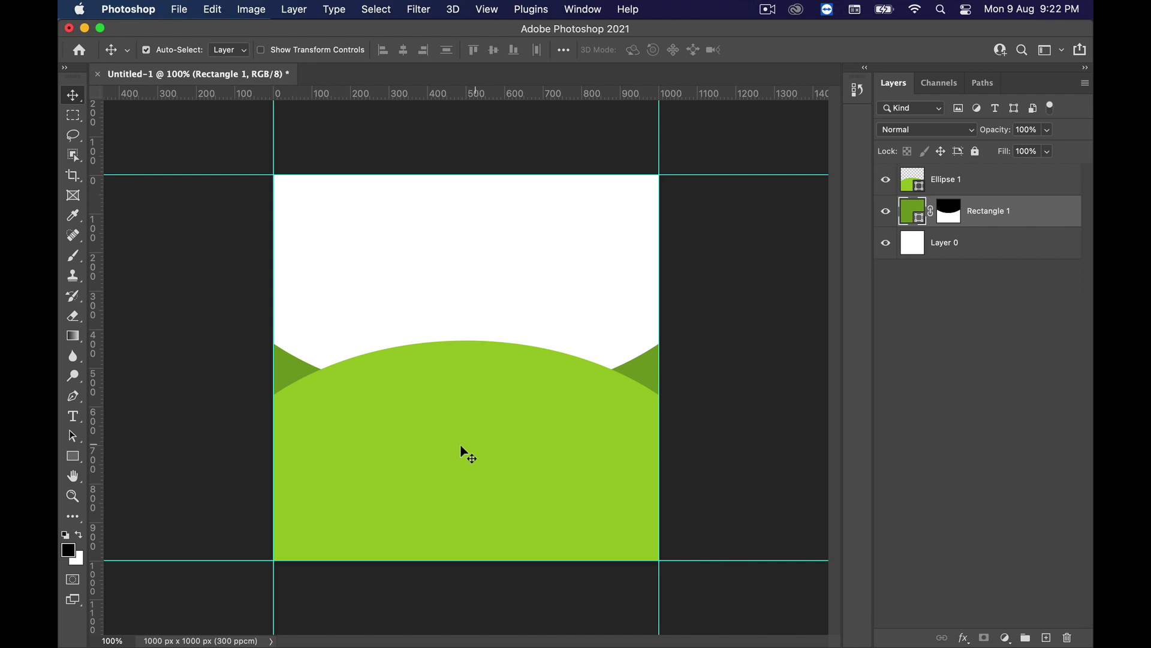
# Draw a circle about 284 px across on a new layer above Ellipse 1, overlapping the crest of the green curve
pyautogui.click(962, 182)
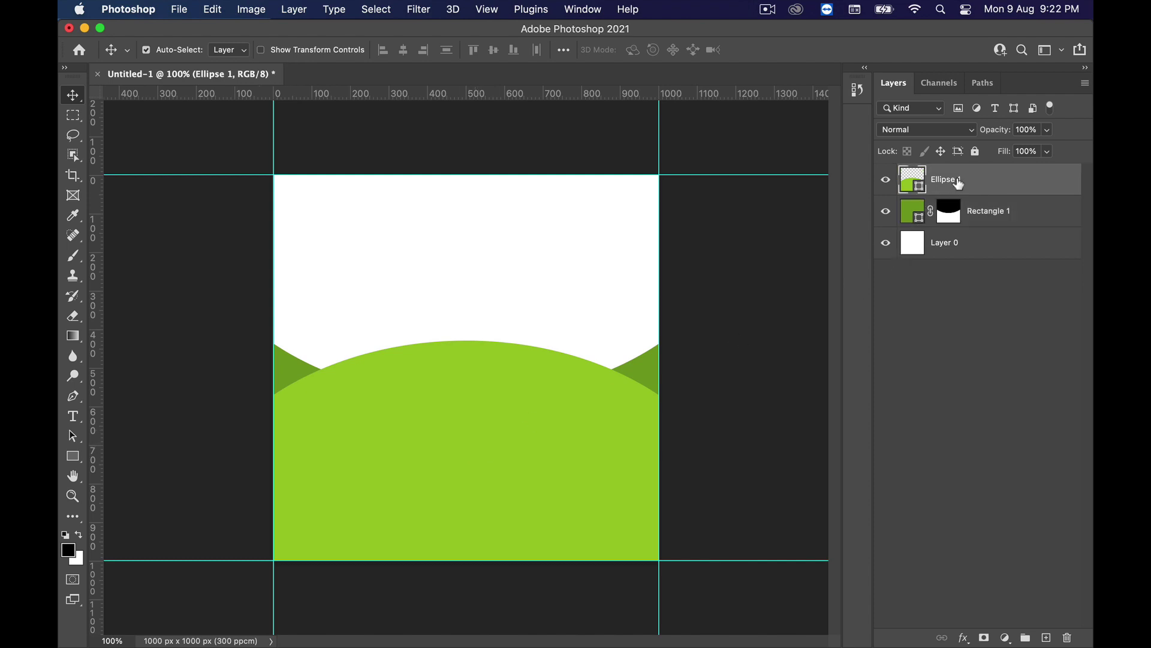
pyautogui.click(72, 457)
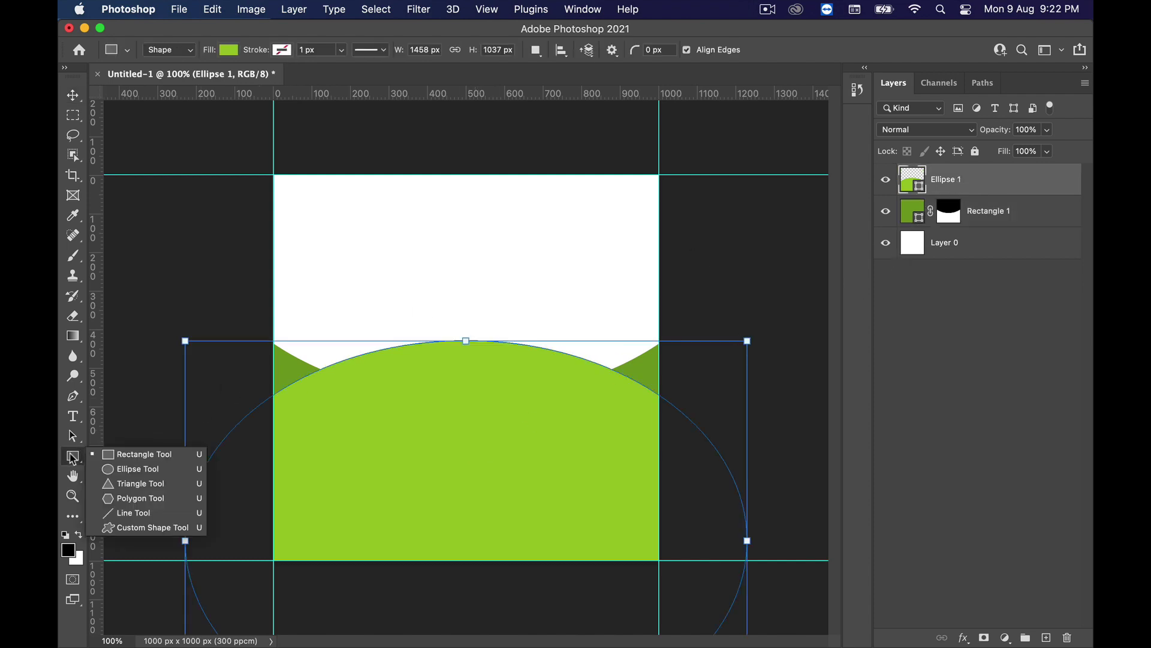
pyautogui.click(121, 469)
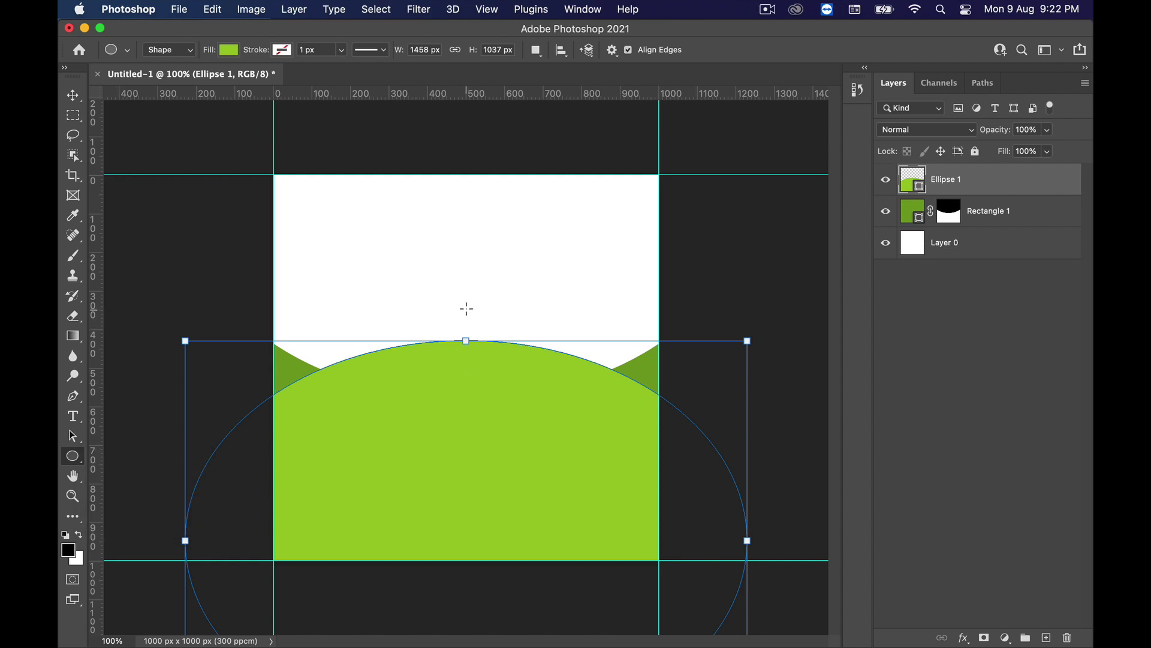
pyautogui.moveTo(465, 303); pyautogui.dragTo(520, 356)
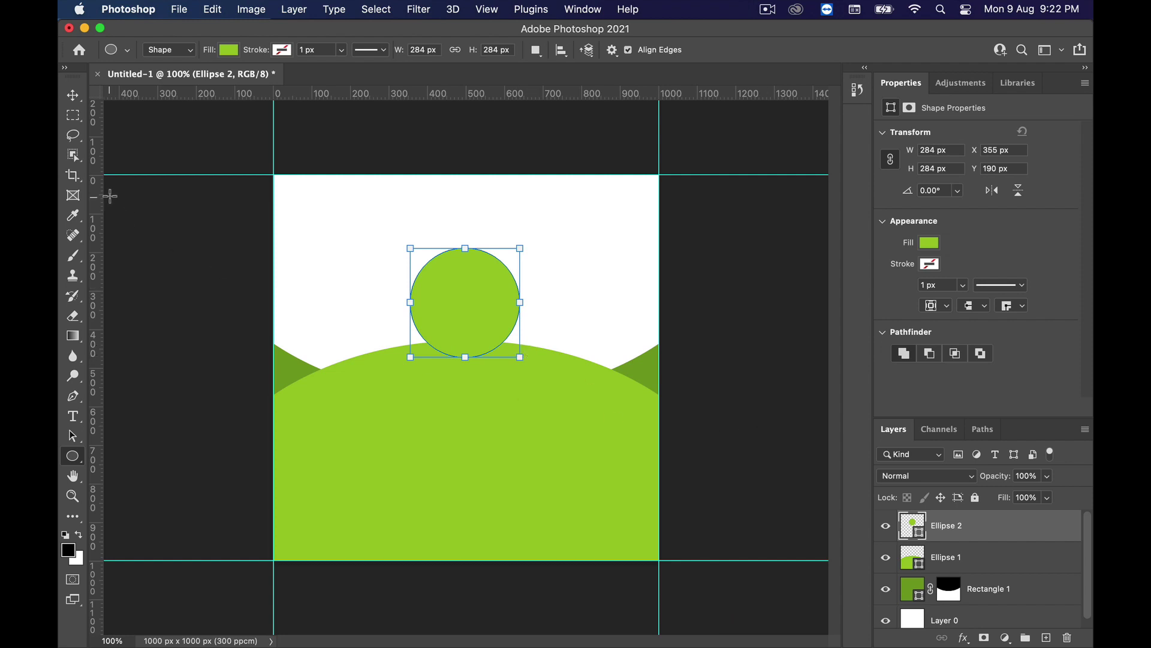
# Centre the circle horizontally on the canvas, clear the selection, and lower the circle to a Y position of about 288 px
pyautogui.press('super+a')
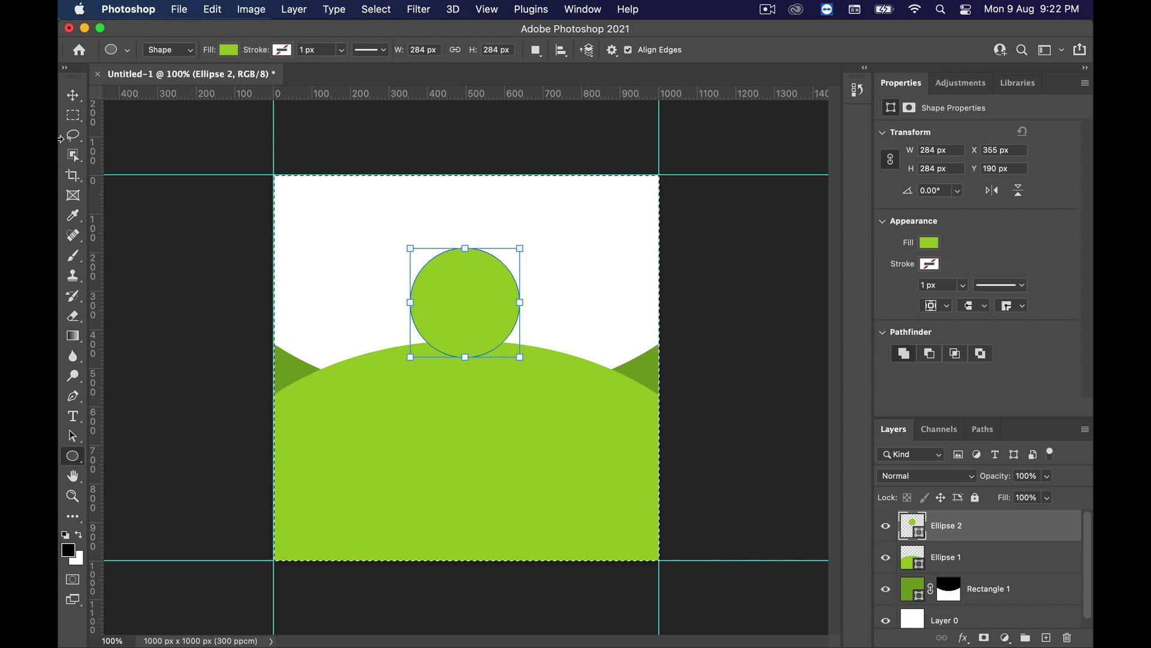
pyautogui.click(72, 96)
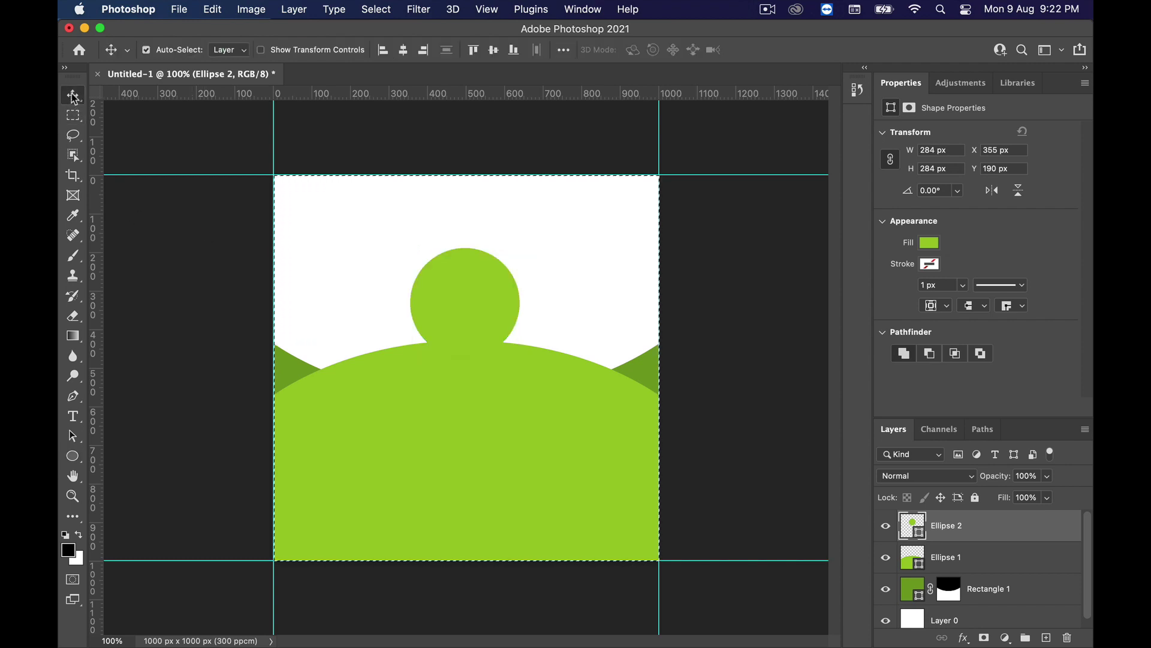
pyautogui.click(402, 50)
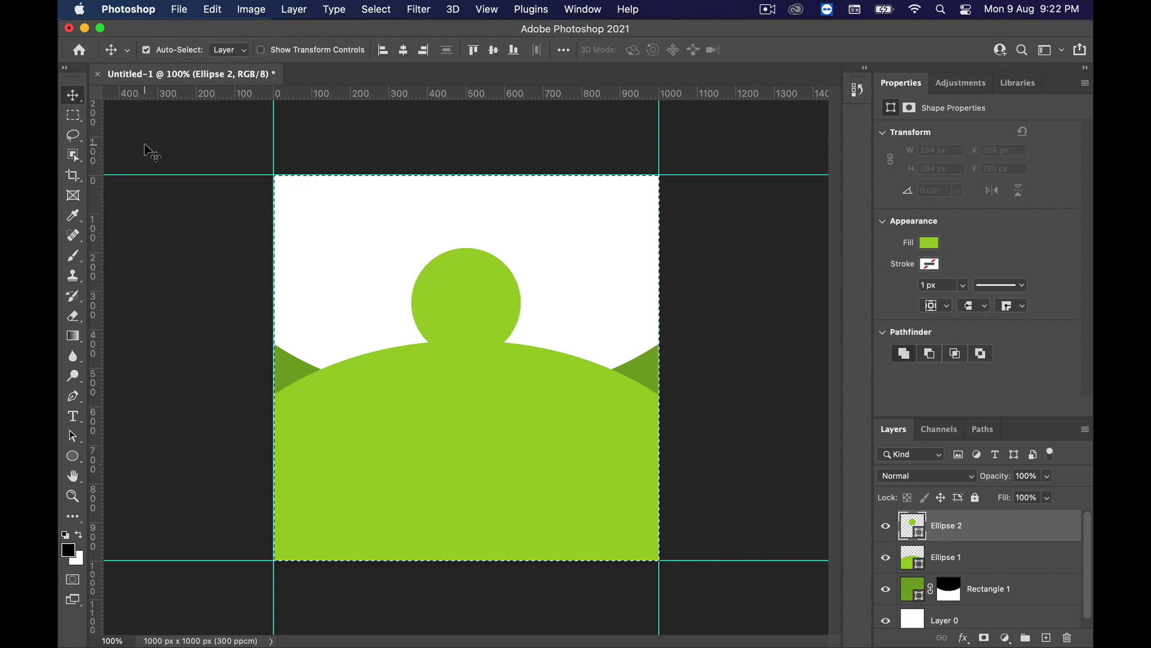
pyautogui.click(376, 10)
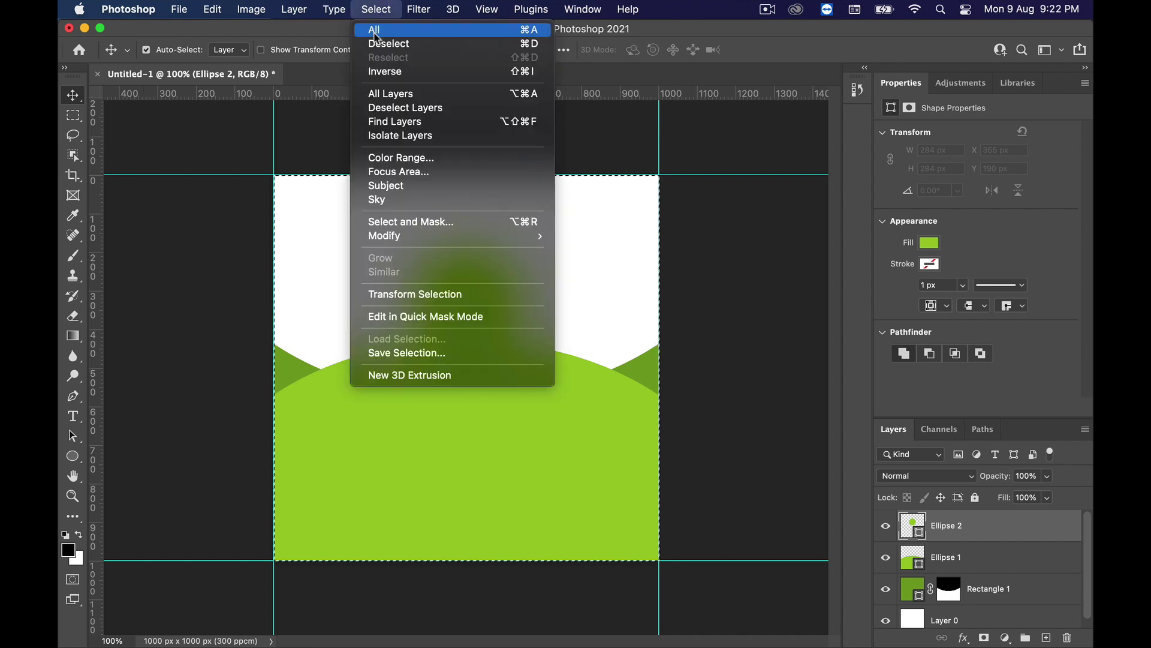
pyautogui.click(387, 41)
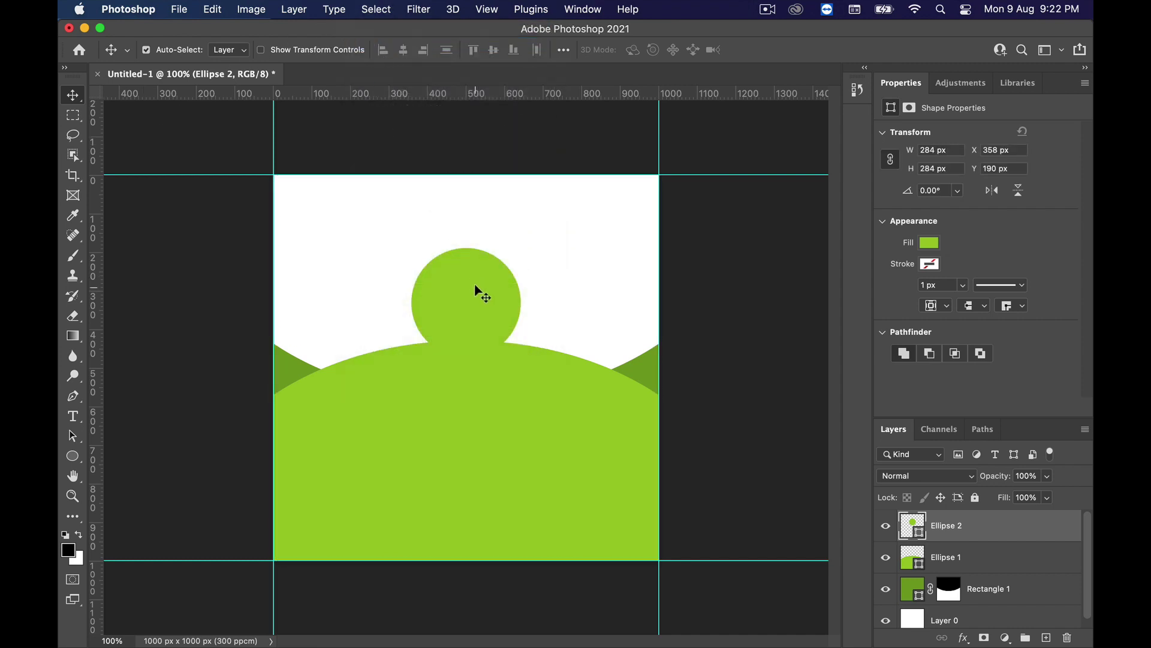
pyautogui.moveTo(478, 284); pyautogui.dragTo(477, 327)
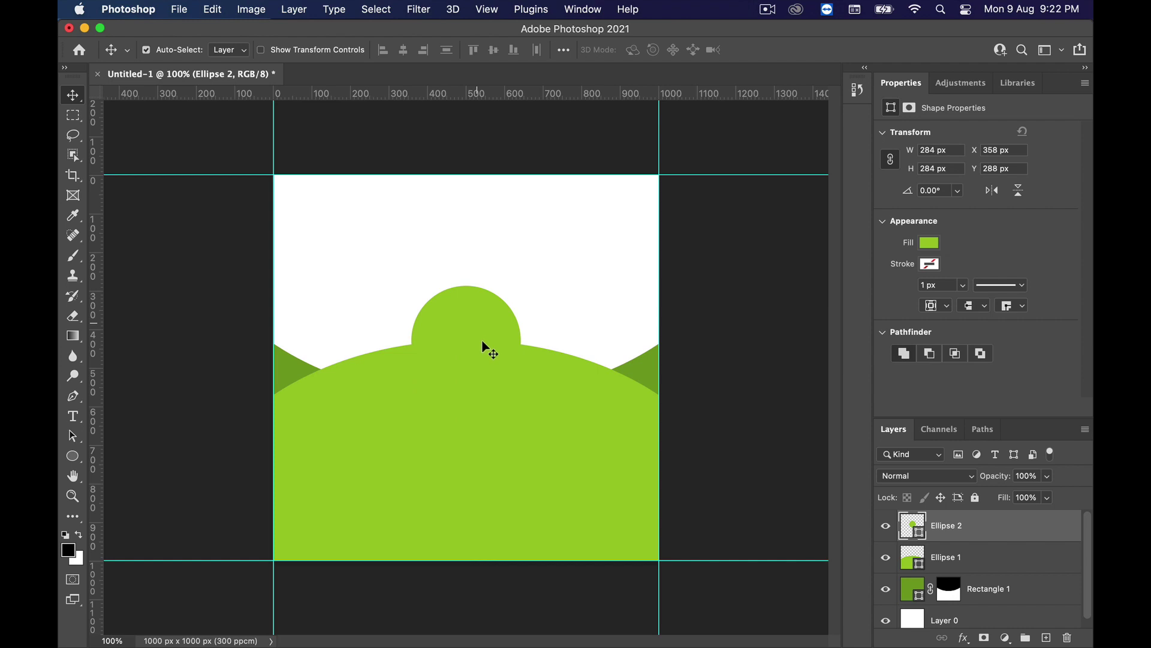
# Change the fill colour of Ellipse 2 to a deep green 536d1c and copy its hex code
pyautogui.doubleClick(906, 528)
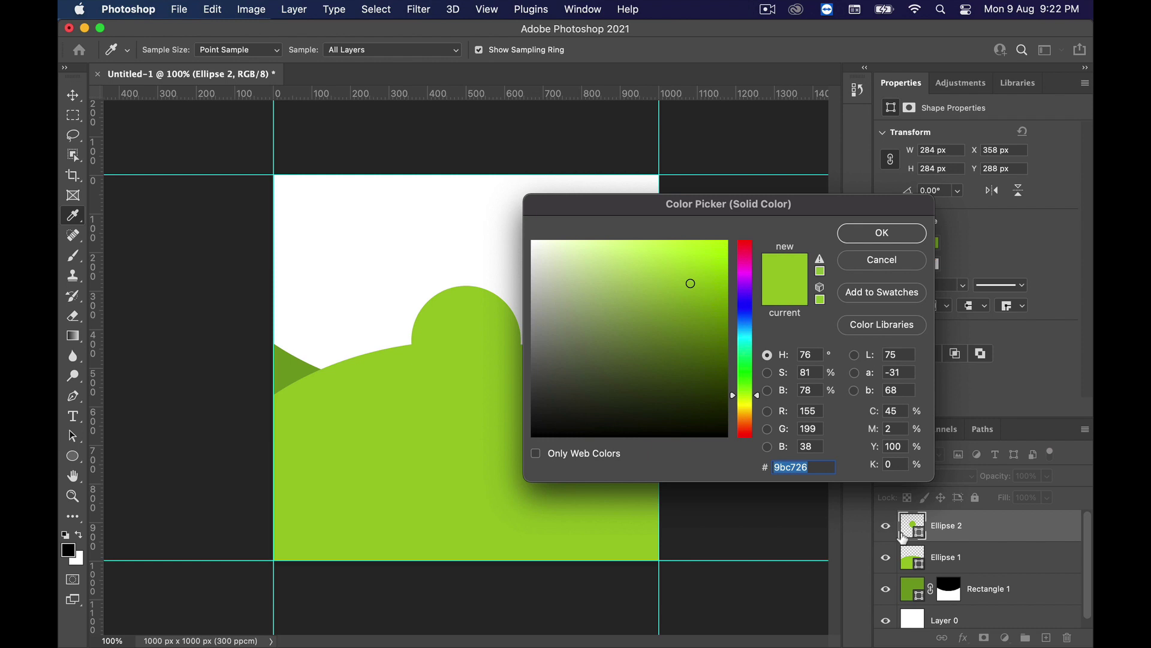
pyautogui.write('75')
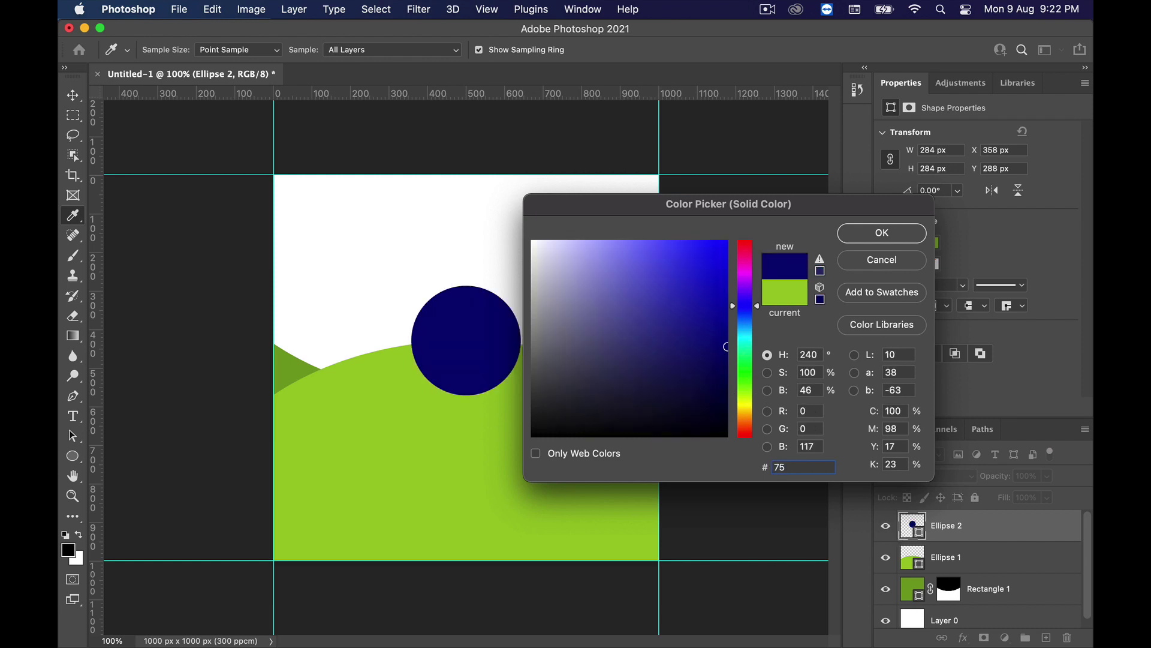
pyautogui.write('9d1e')
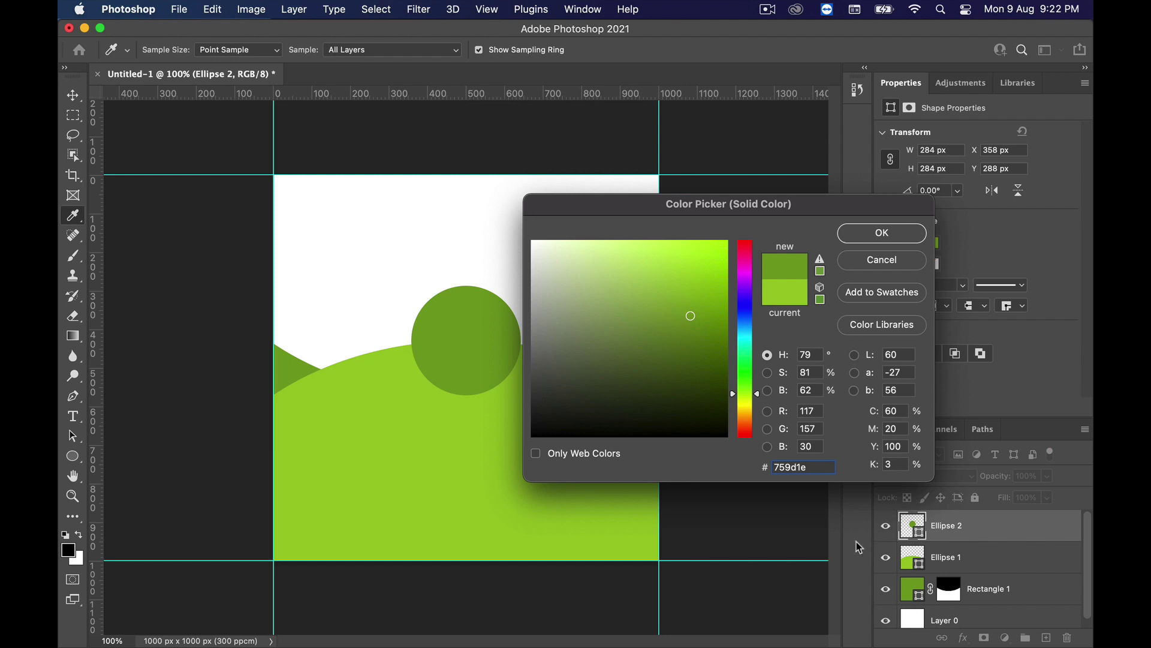
pyautogui.click(691, 339)
pyautogui.moveTo(692, 340); pyautogui.dragTo(678, 352)
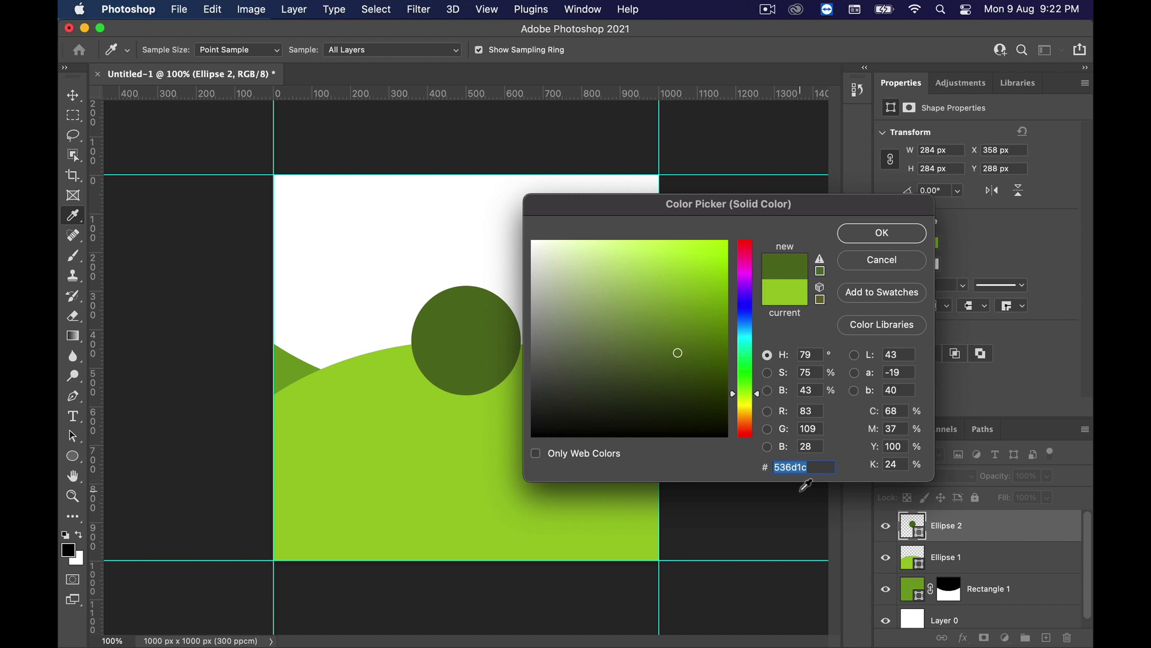
pyautogui.press('super+c')
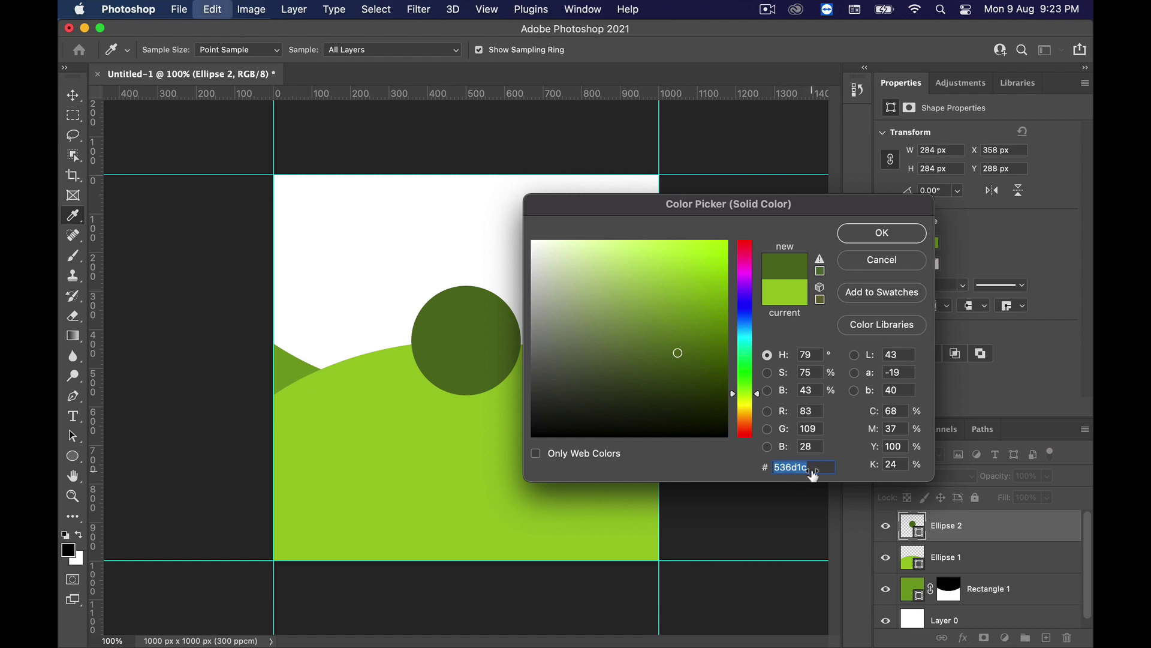
pyautogui.press('Escape')
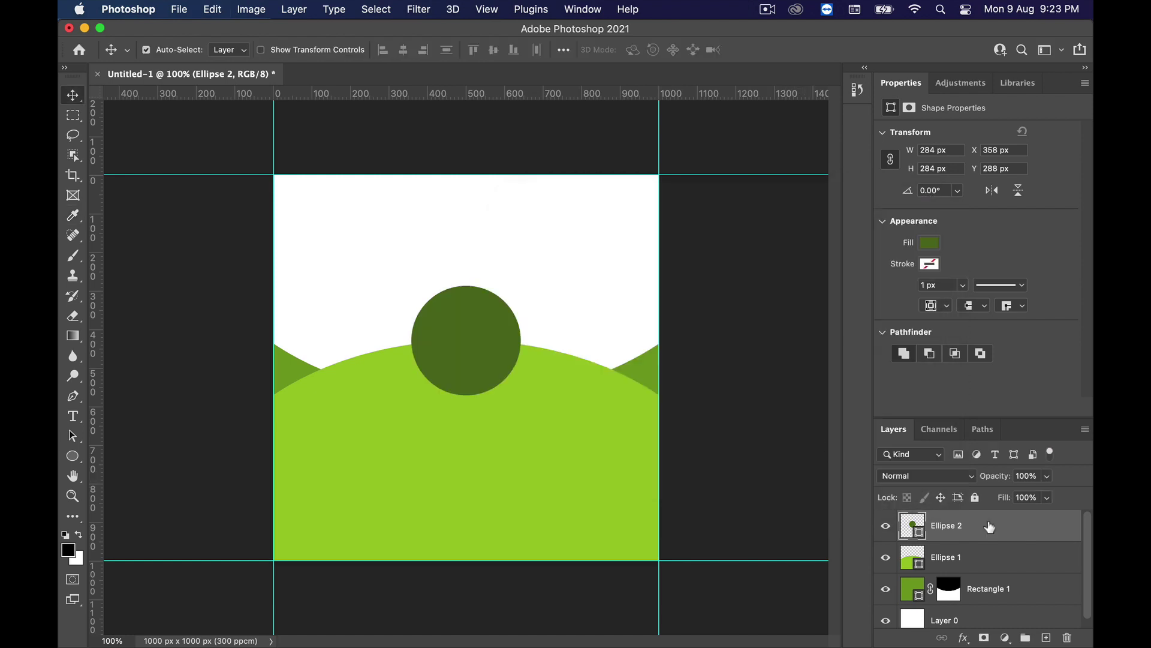
# Close the Properties tab group and duplicate the Ellipse 2 layer as Ellipse 2 copy
pyautogui.click(1087, 84)
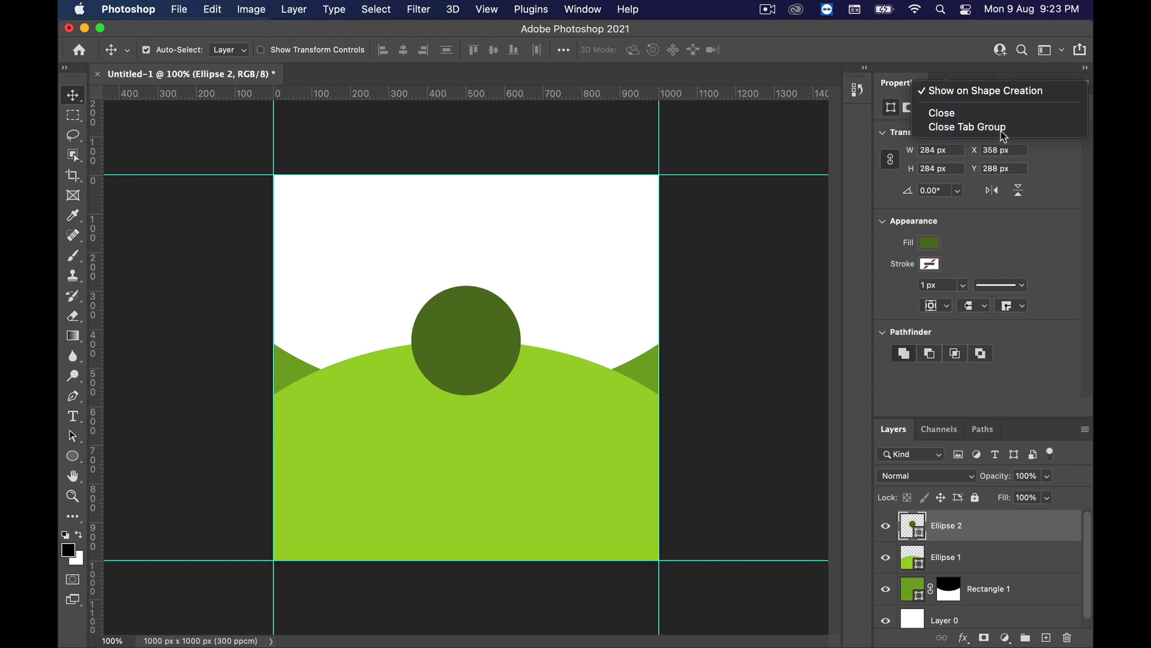
pyautogui.click(1005, 127)
pyautogui.rightClick(1026, 181)
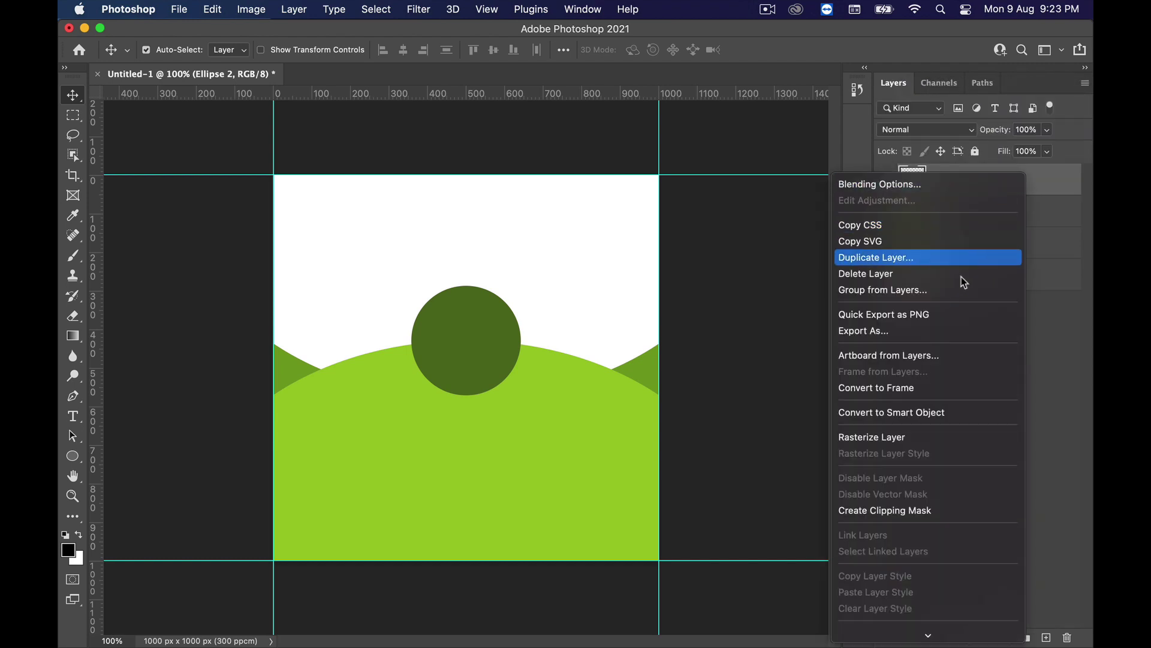
pyautogui.click(944, 260)
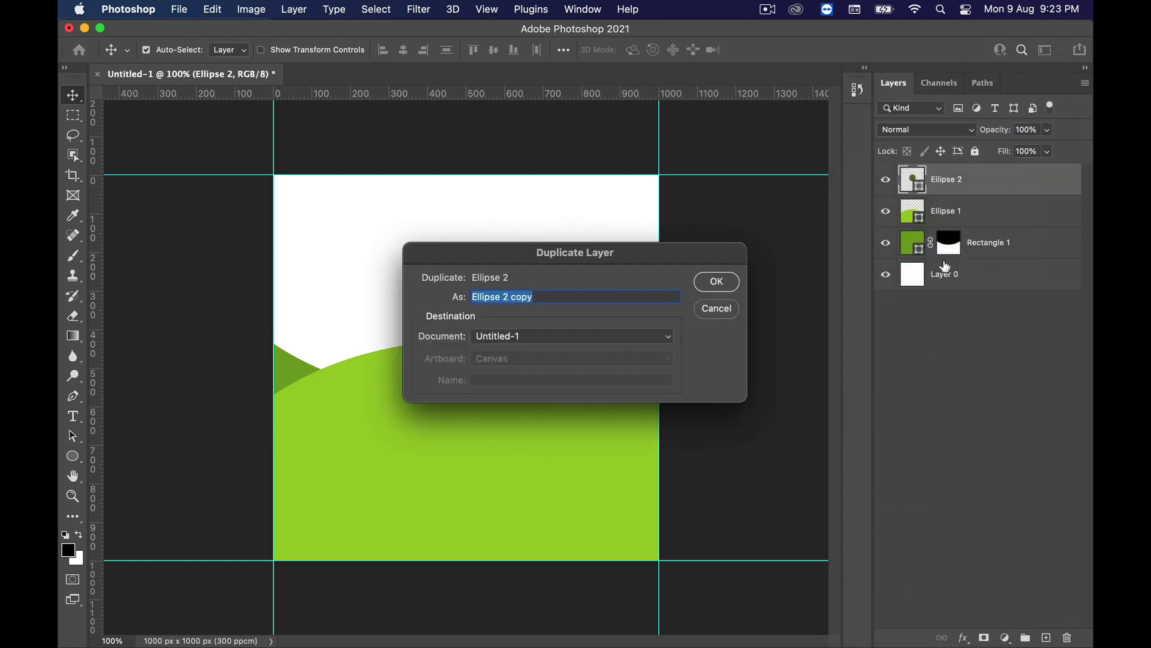
pyautogui.click(701, 283)
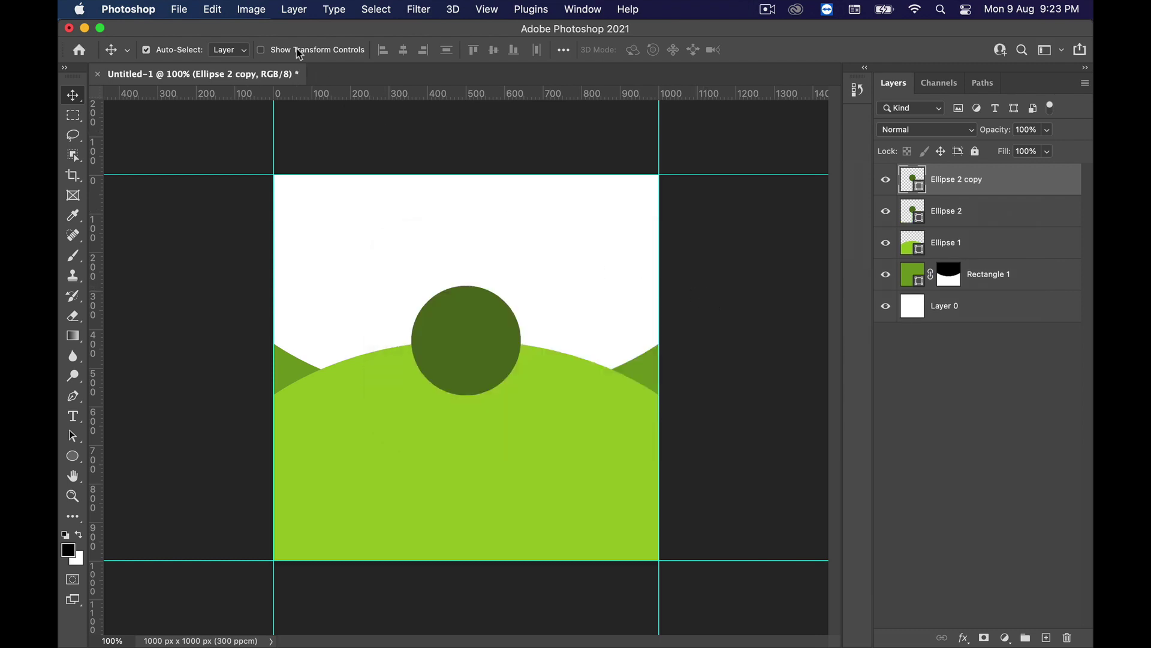
# Scale the Ellipse 2 copy circle down around its centre to about 83% with Free Transform
pyautogui.click(217, 11)
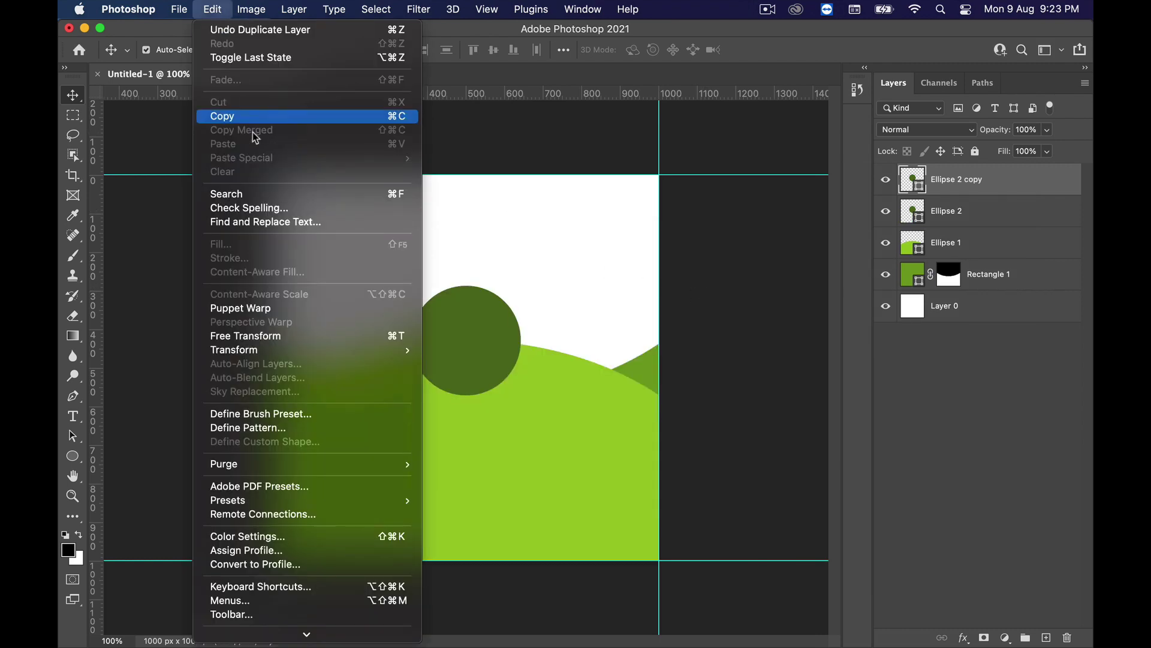
pyautogui.click(314, 337)
pyautogui.moveTo(517, 282); pyautogui.dragTo(509, 289)
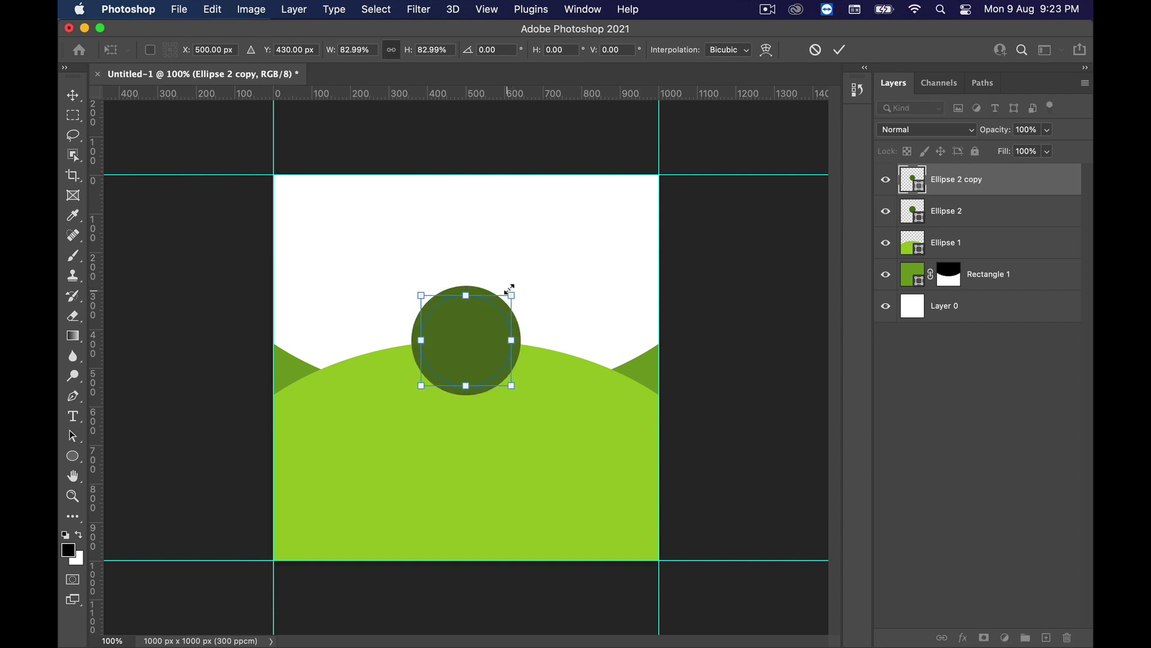
pyautogui.click(839, 49)
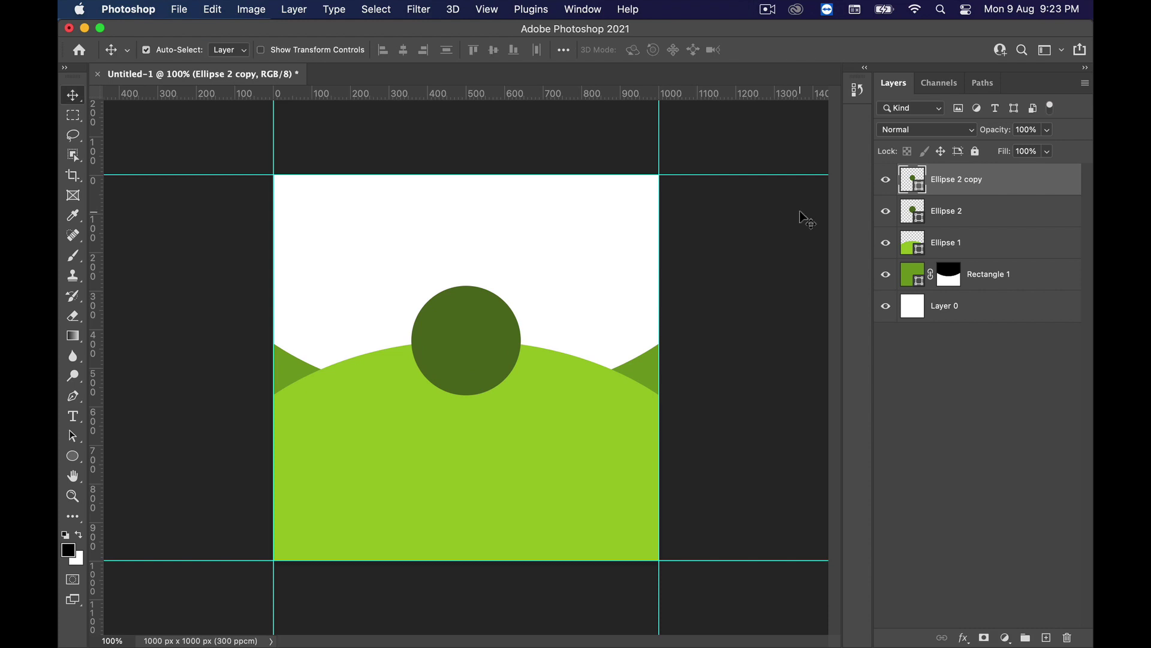
# Add a 5 px Stroke effect positioned Outside in light green 9bc726 to the Ellipse 2 copy layer
pyautogui.rightClick(996, 188)
pyautogui.click(976, 189)
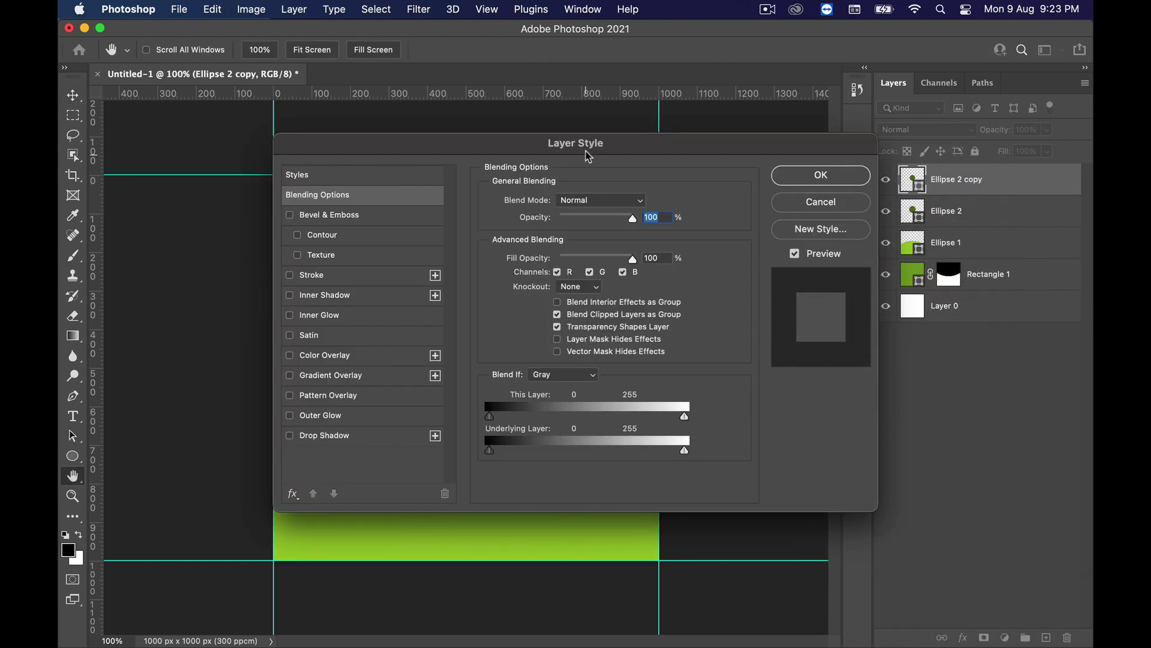
pyautogui.moveTo(587, 156)
pyautogui.mouseDown()
pyautogui.moveTo(784, 140)
pyautogui.moveTo(839, 73)
pyautogui.mouseUp()
pyautogui.click(567, 195)
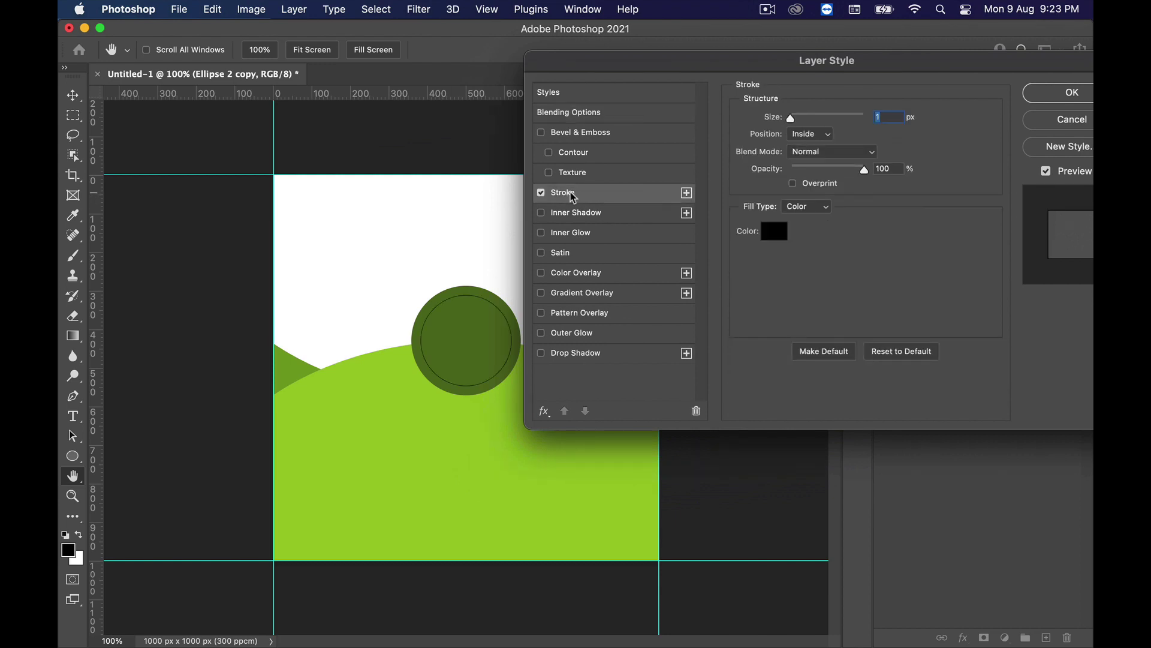
pyautogui.click(771, 233)
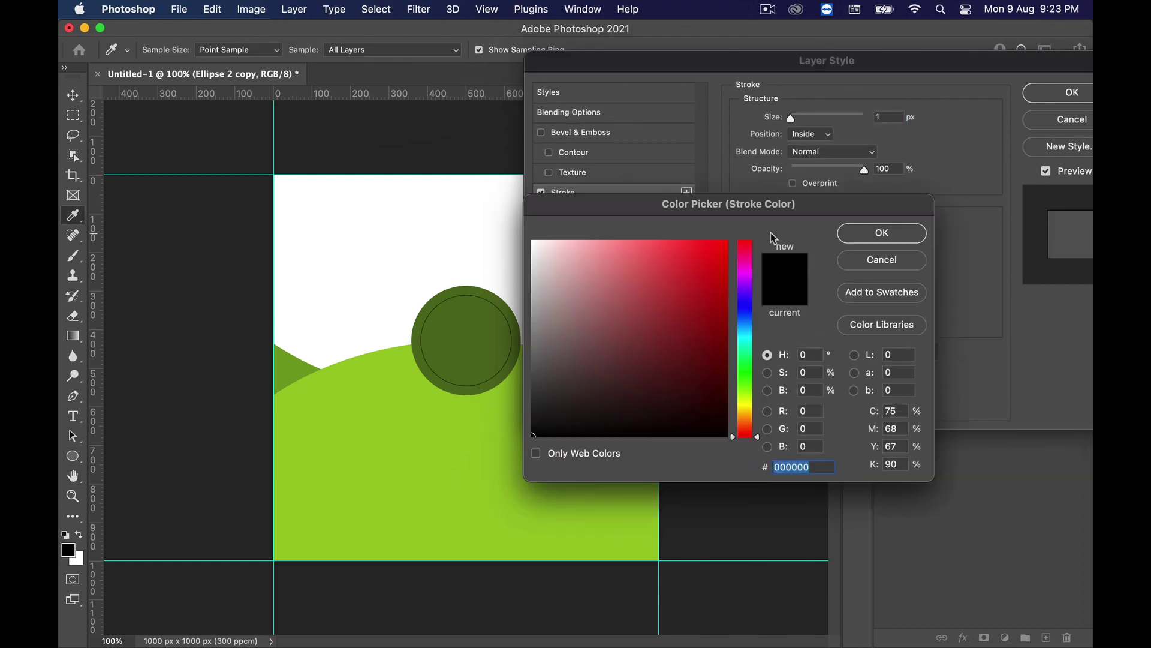
pyautogui.write('9b')
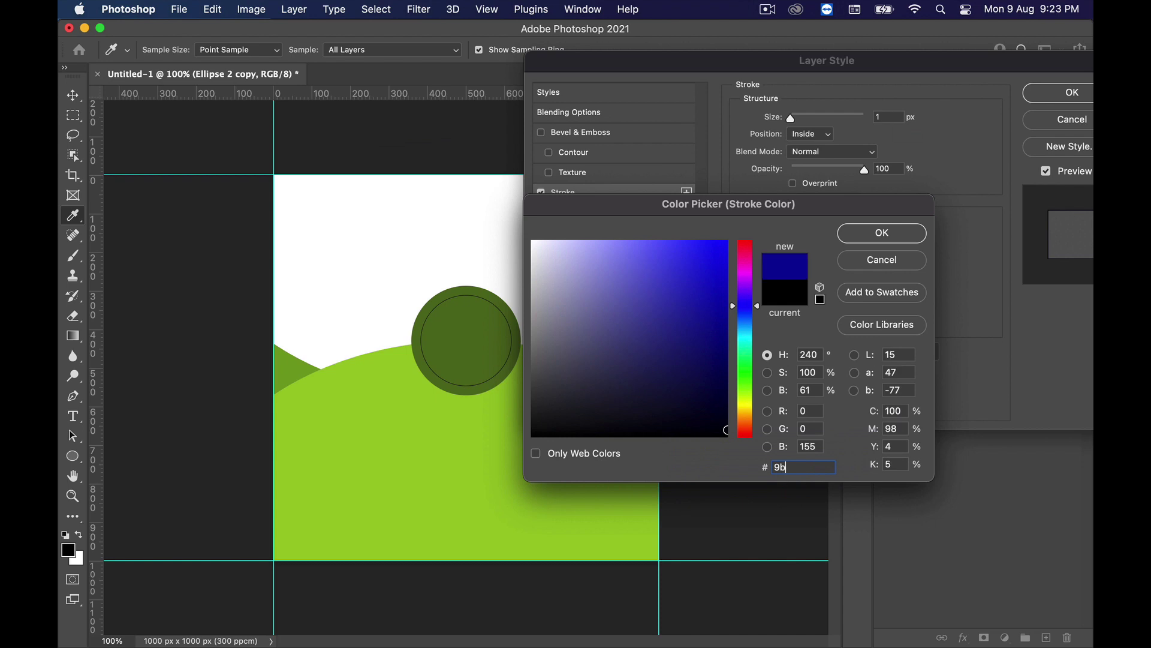
pyautogui.write('c726')
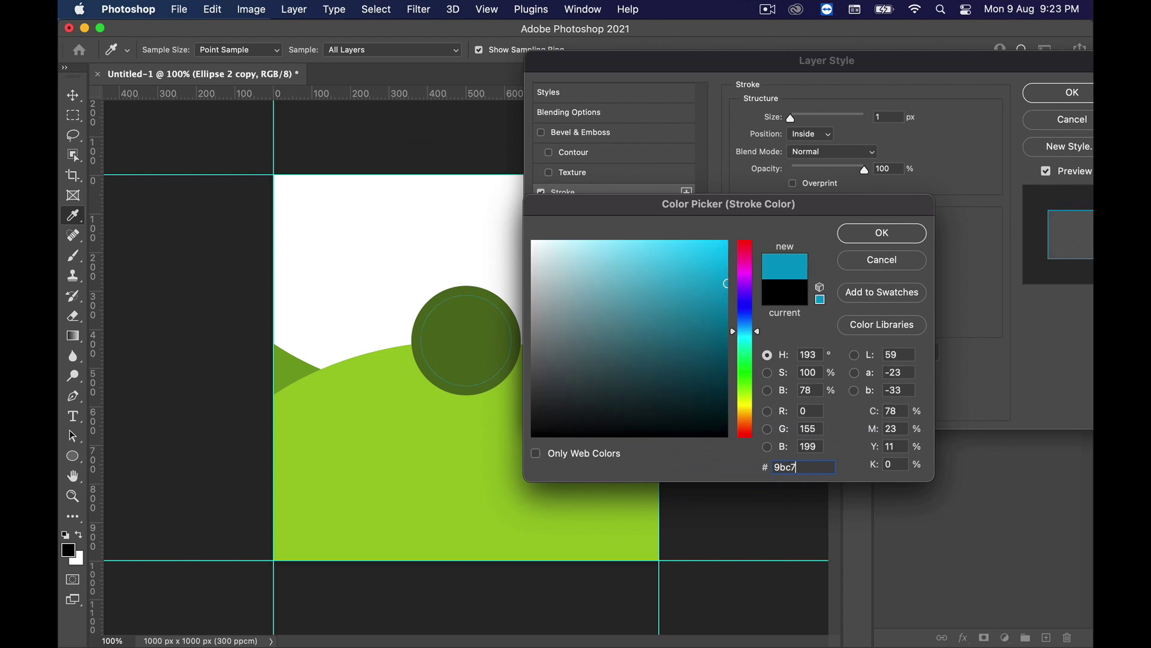
pyautogui.click(882, 234)
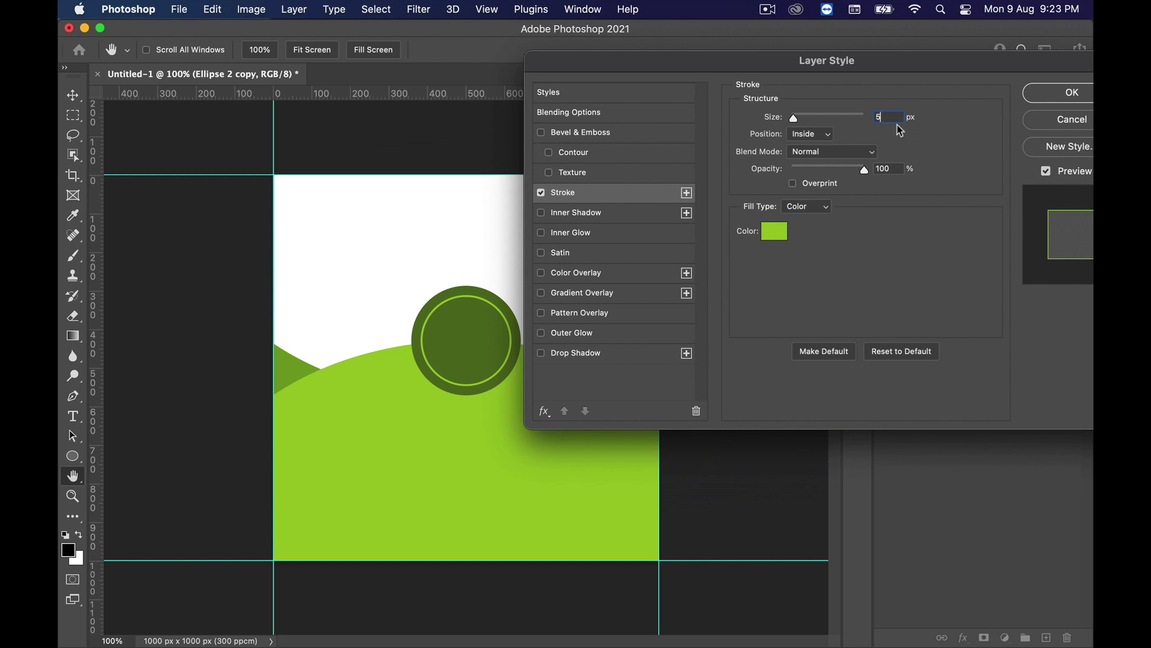
pyautogui.click(804, 135)
pyautogui.click(811, 120)
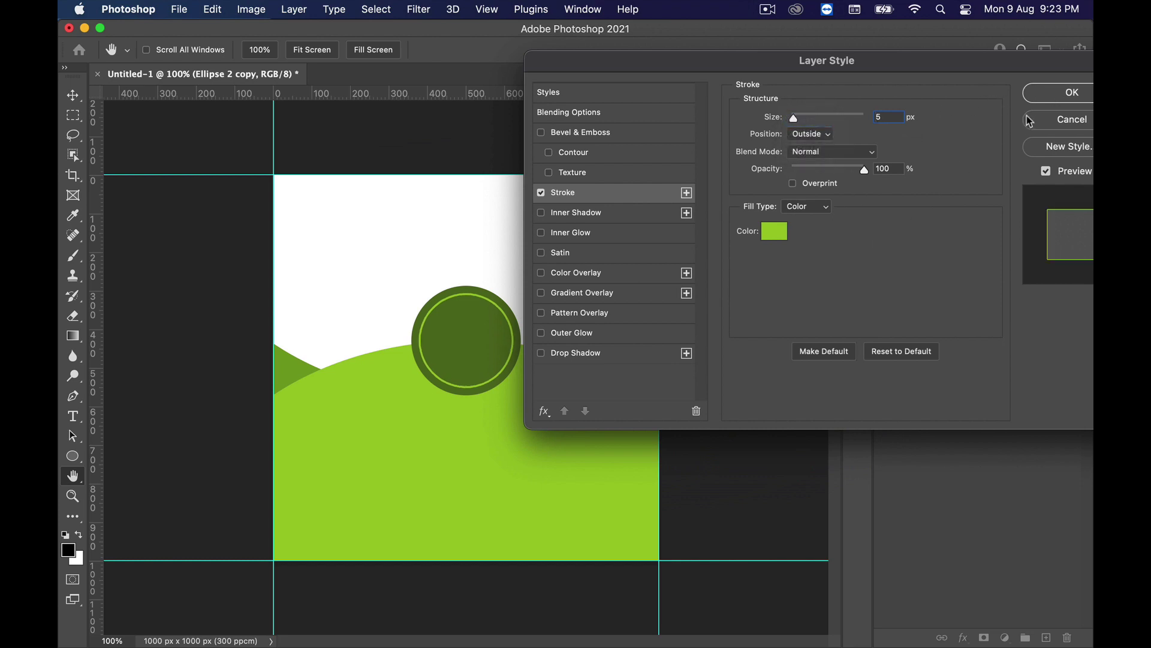
pyautogui.press('Return')
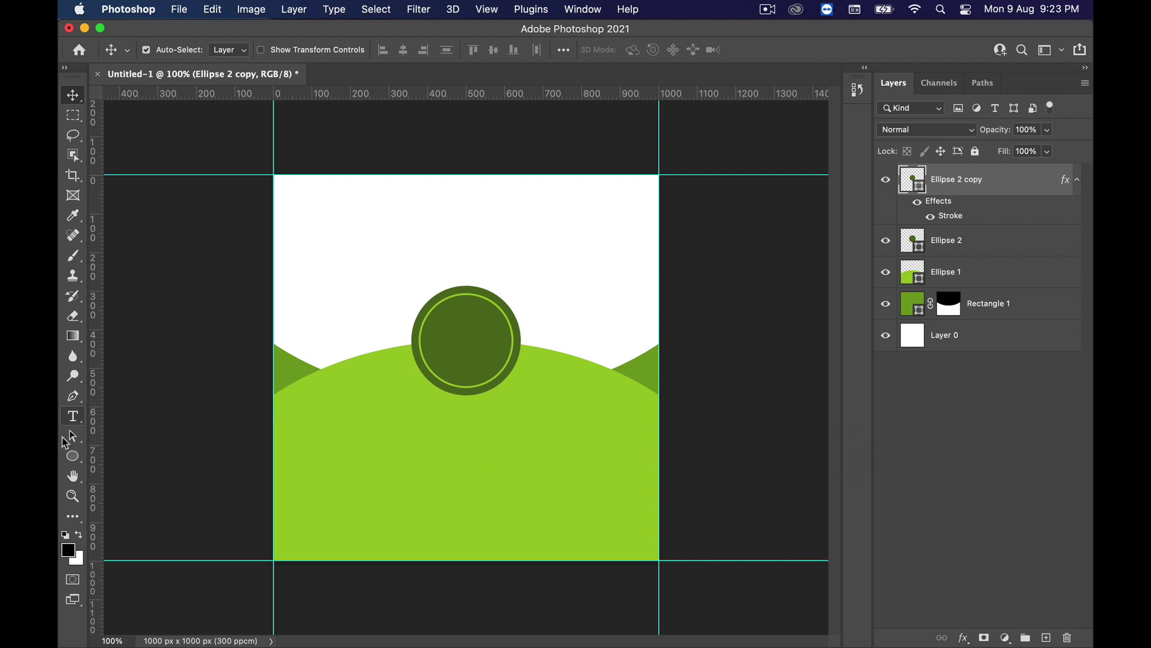
# Add the horizontal text "$25" in the Kaufmann BT font on the light green area below the circle
pyautogui.press('t')
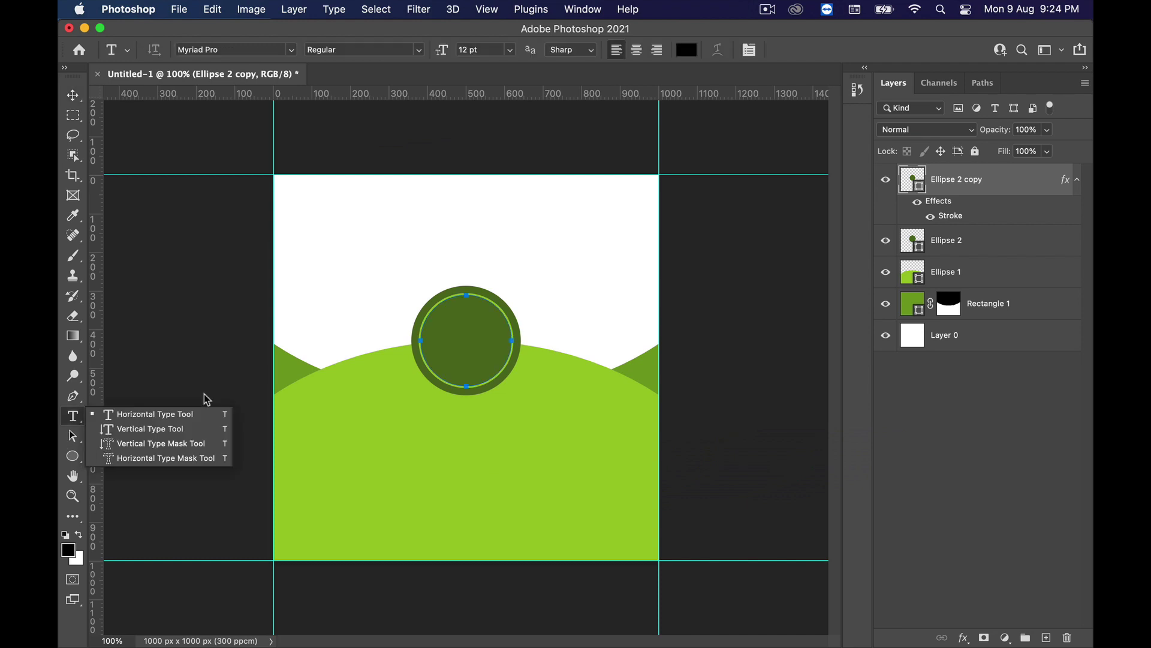
pyautogui.click(243, 49)
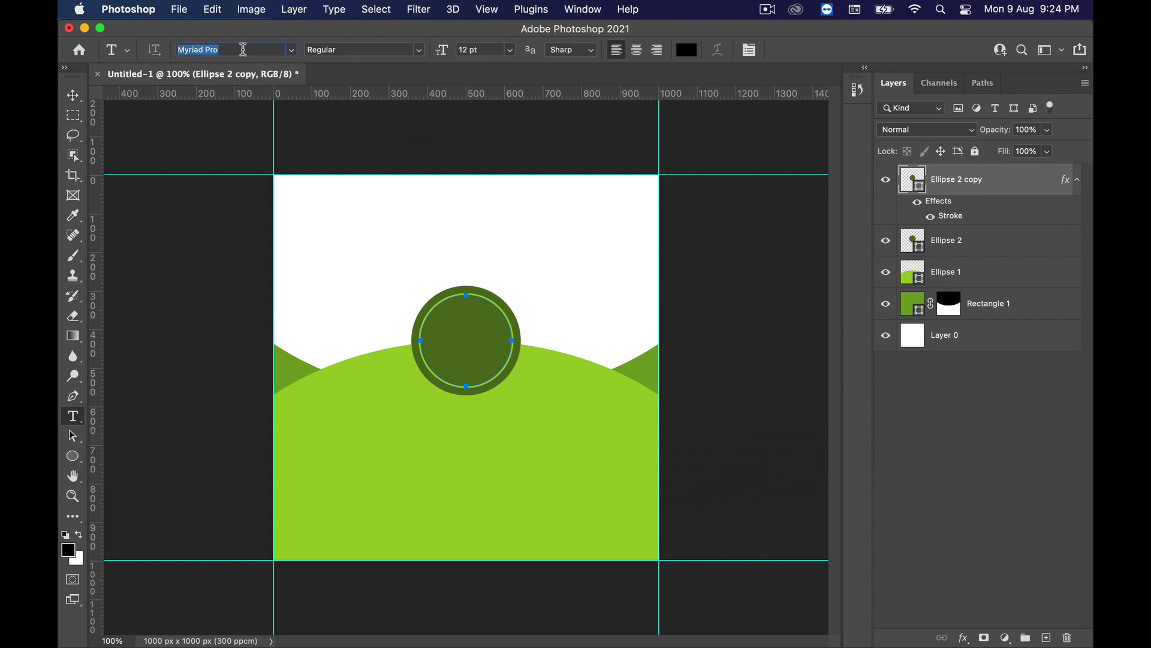
pyautogui.click(291, 50)
pyautogui.scroll(-10, 300, 333)
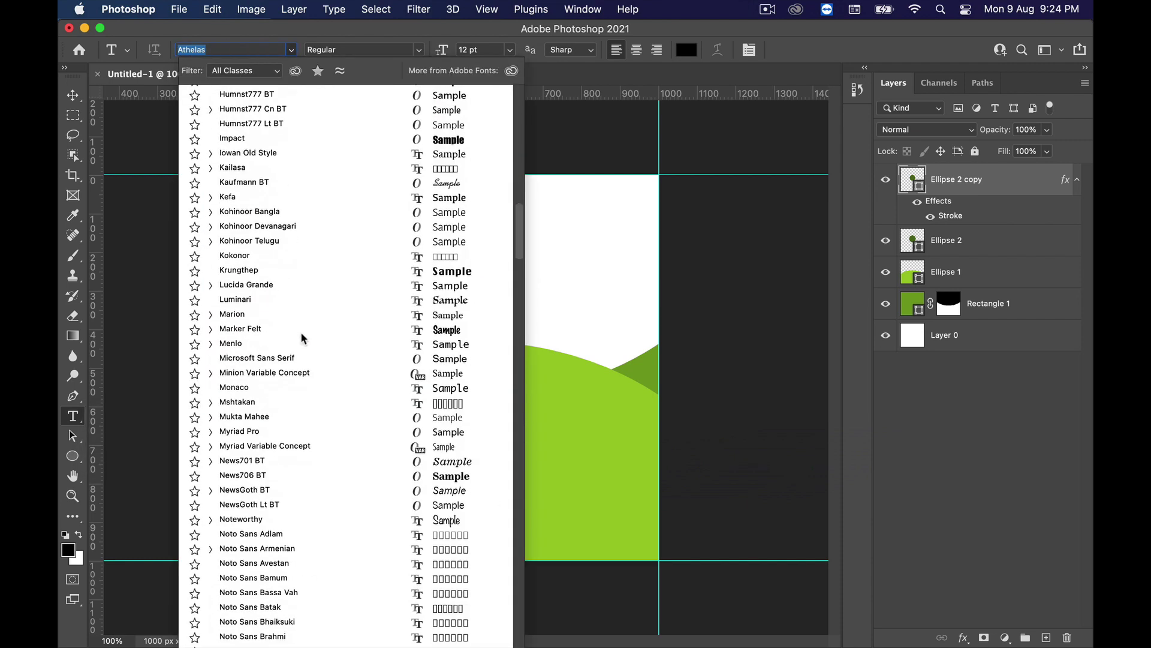
pyautogui.click(265, 181)
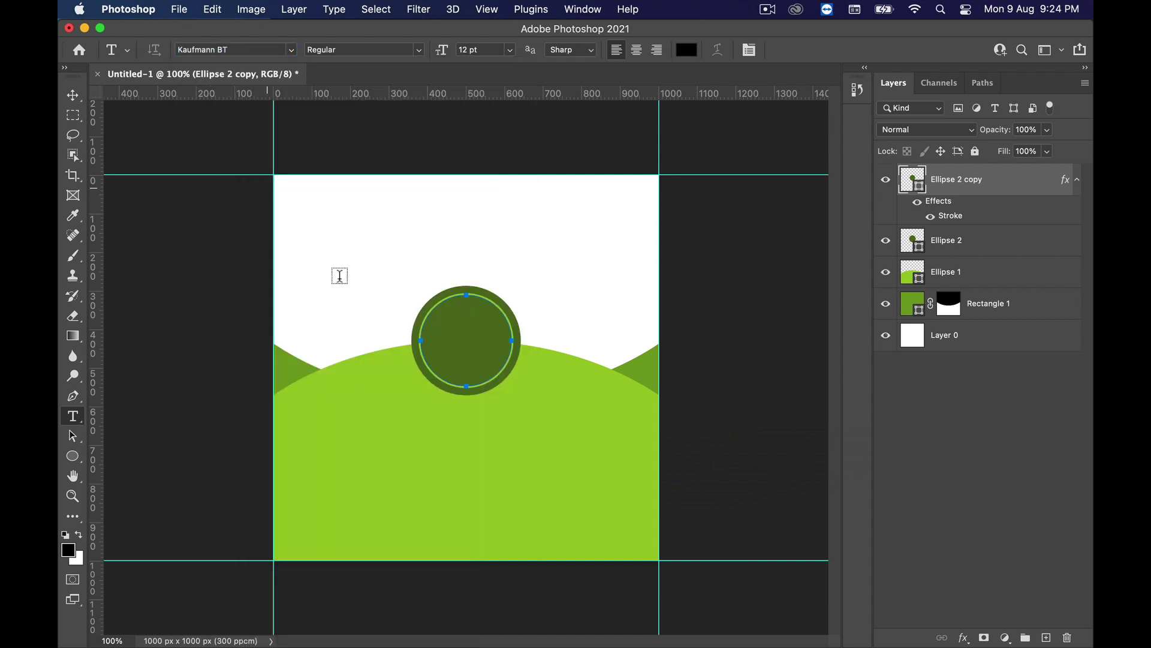
pyautogui.click(403, 447)
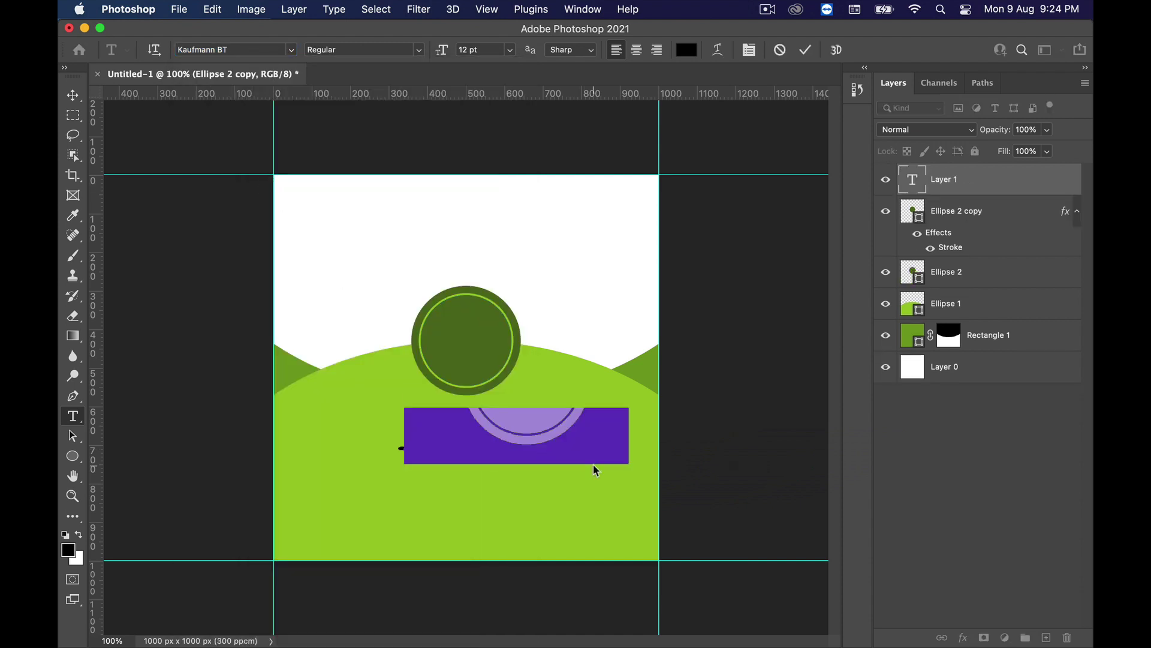
pyautogui.write('$')
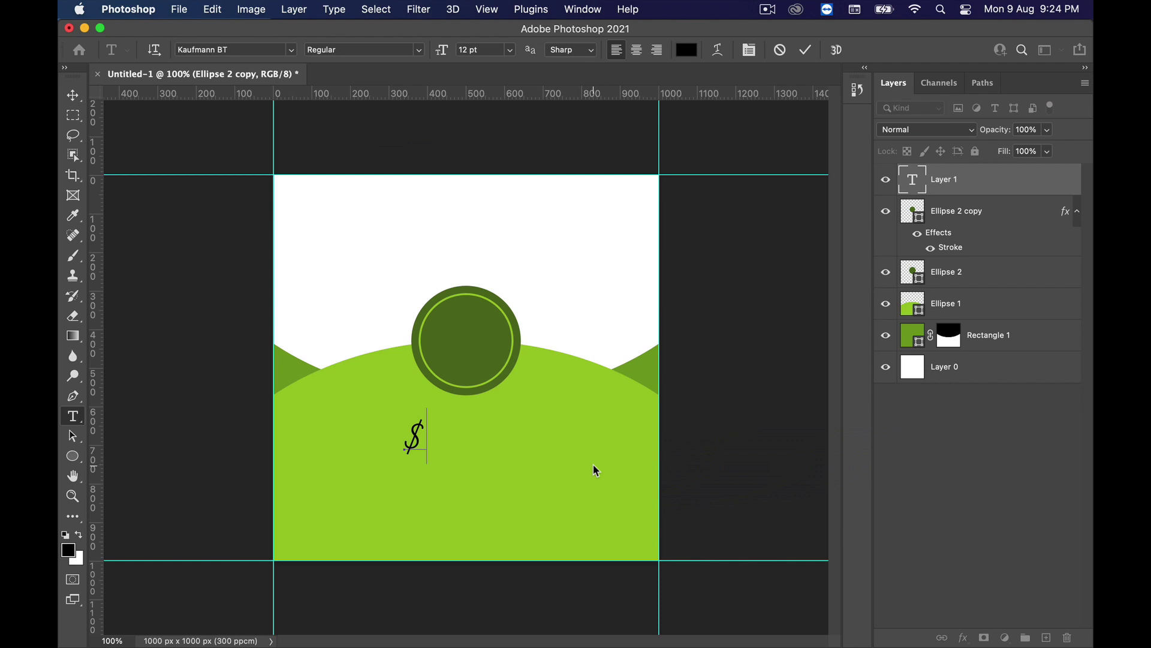
pyautogui.write('25')
# Apply faux bold to the whole $25 text and commit the text edit
pyautogui.press('super+a')
pyautogui.click(419, 50)
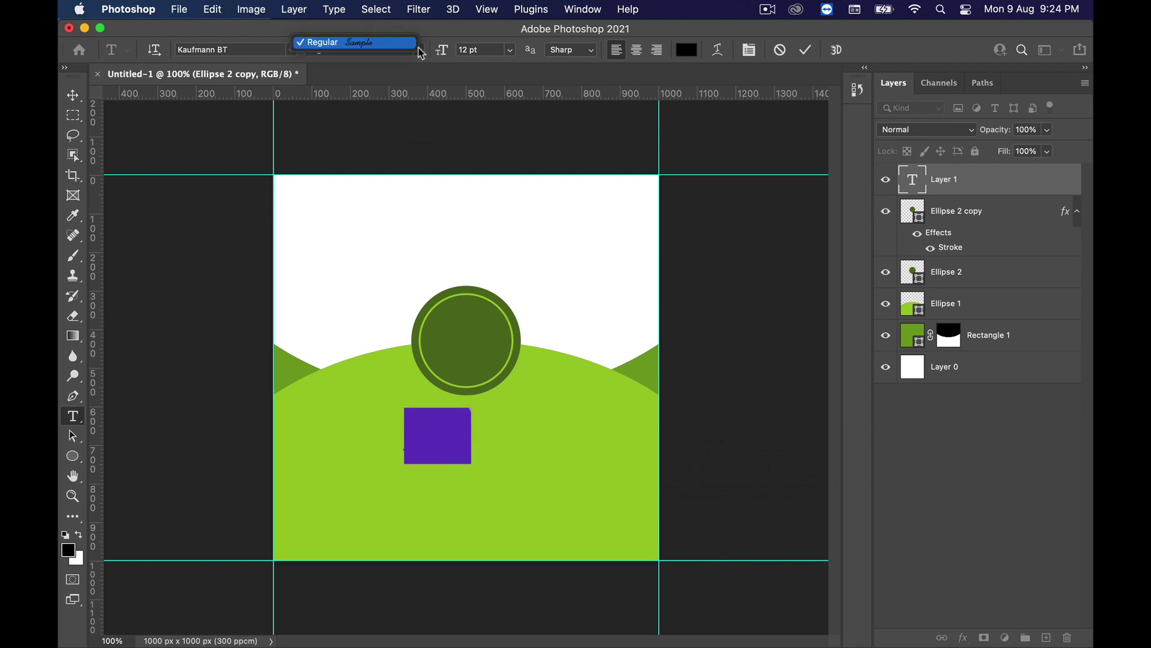
pyautogui.click(419, 50)
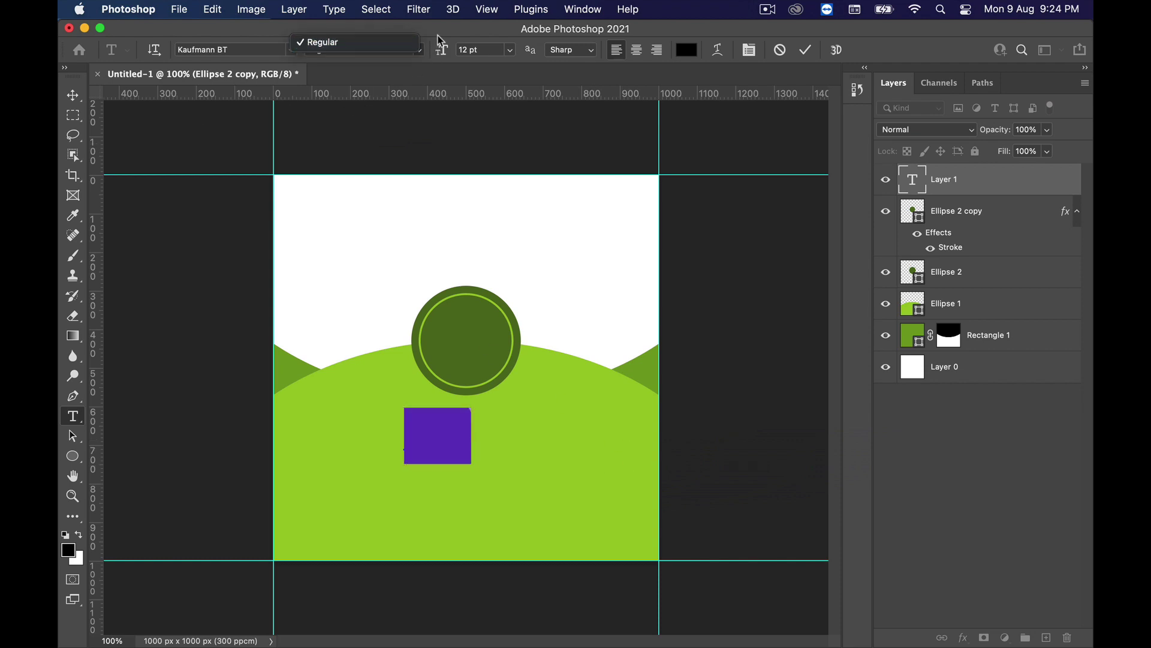
pyautogui.click(591, 10)
pyautogui.click(636, 195)
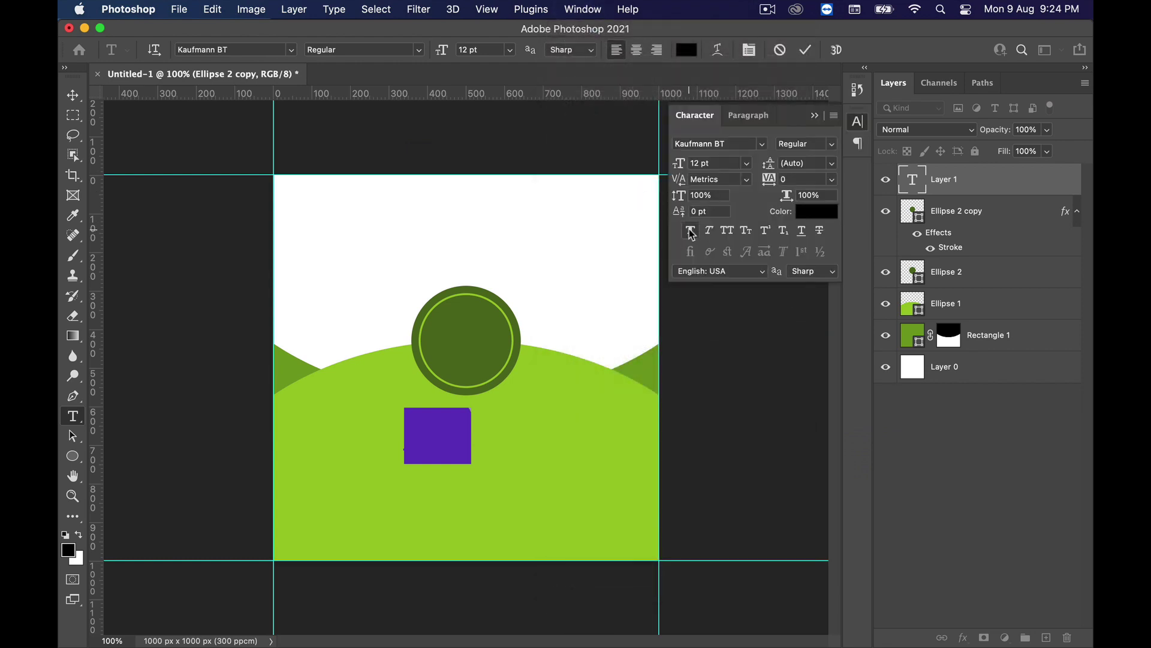
pyautogui.click(690, 231)
pyautogui.click(805, 50)
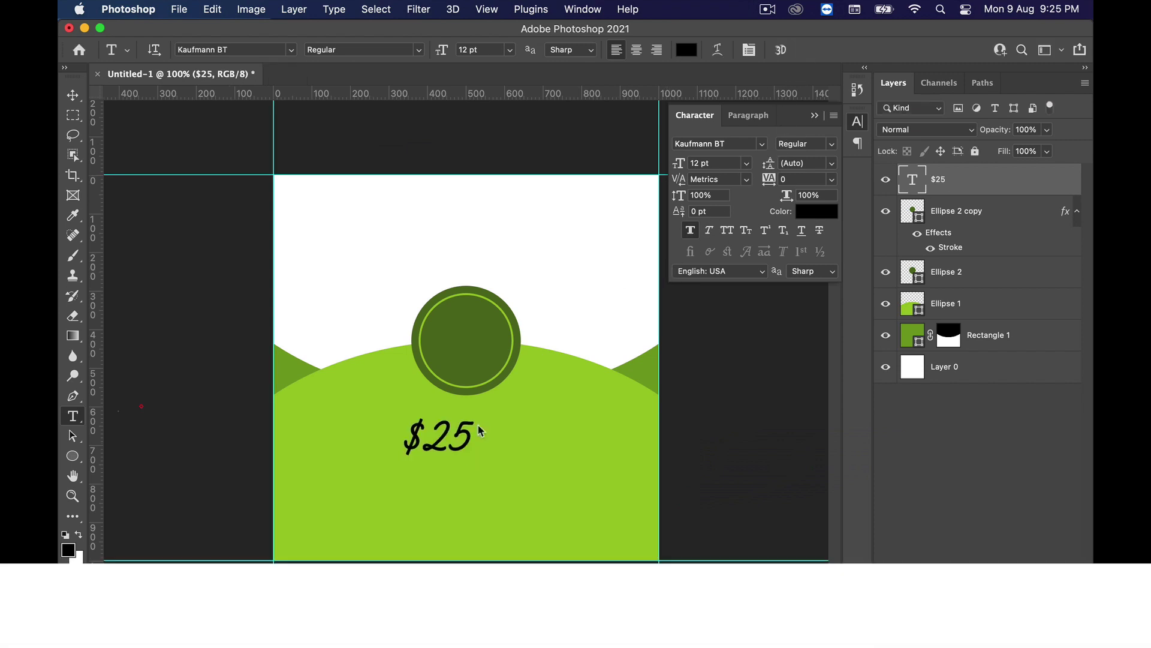
# Move the $25 text up into the centre of the ringed dark green circle
pyautogui.click(72, 96)
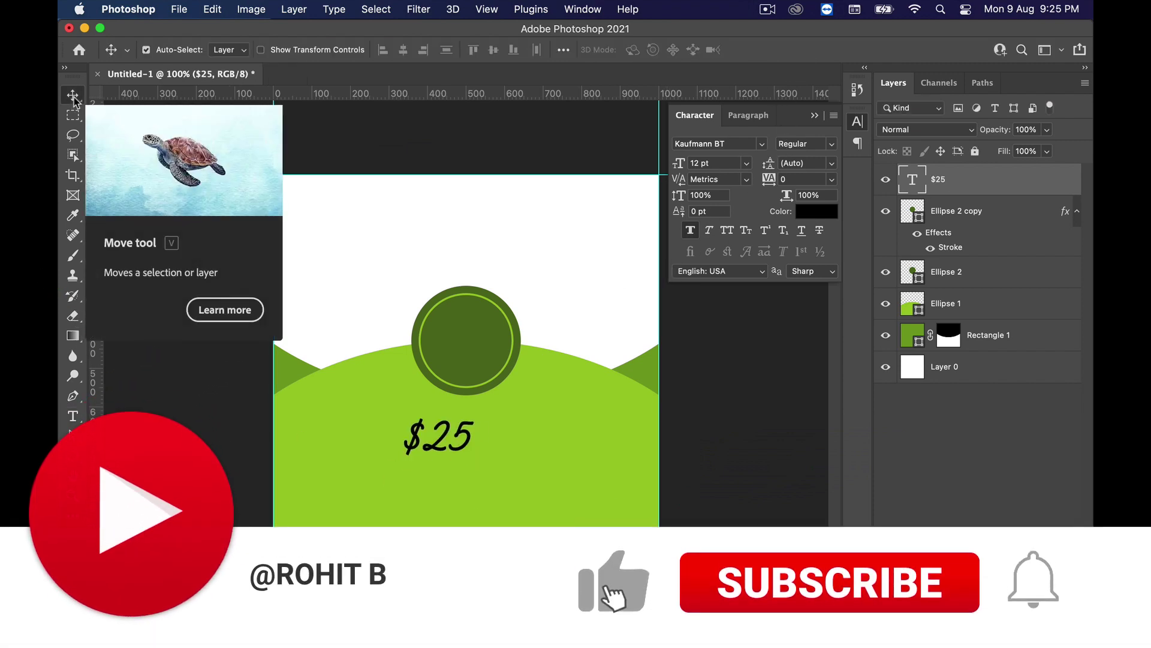
pyautogui.moveTo(442, 468); pyautogui.dragTo(458, 345)
pyautogui.press('super+z')
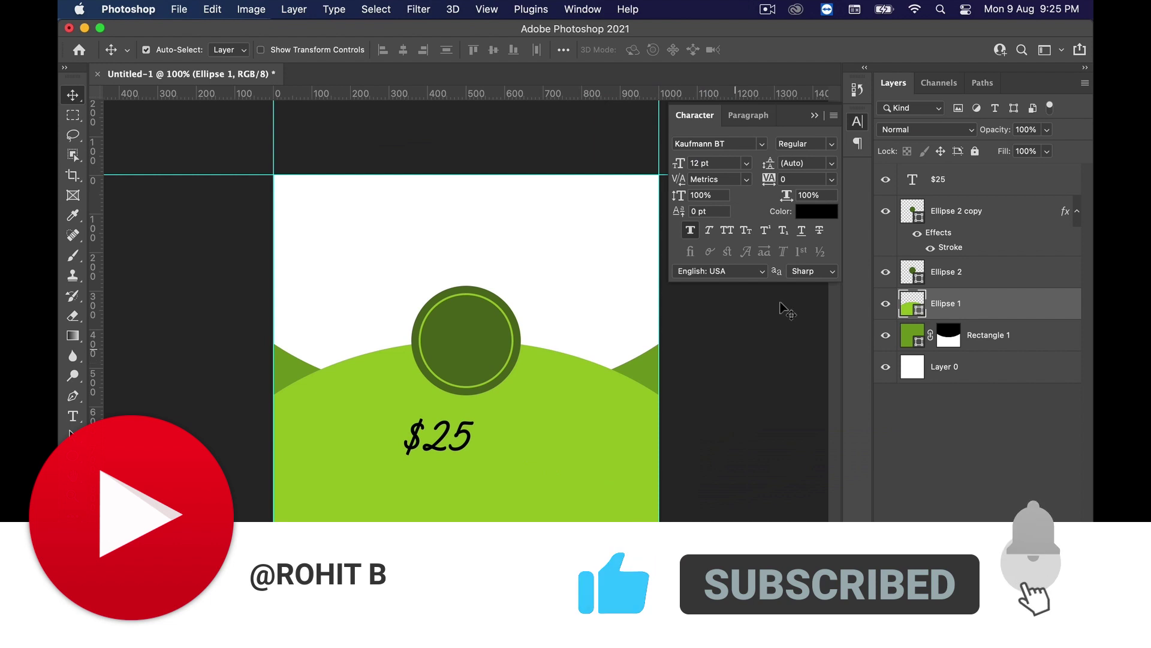
pyautogui.click(941, 180)
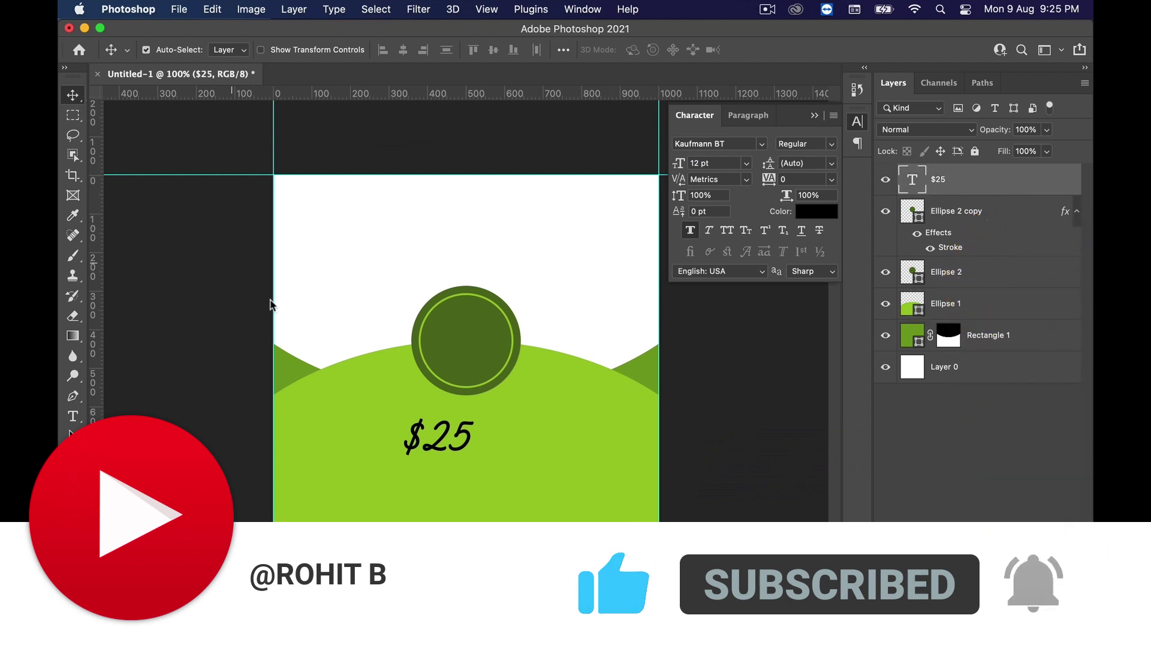
pyautogui.moveTo(426, 438); pyautogui.dragTo(443, 342)
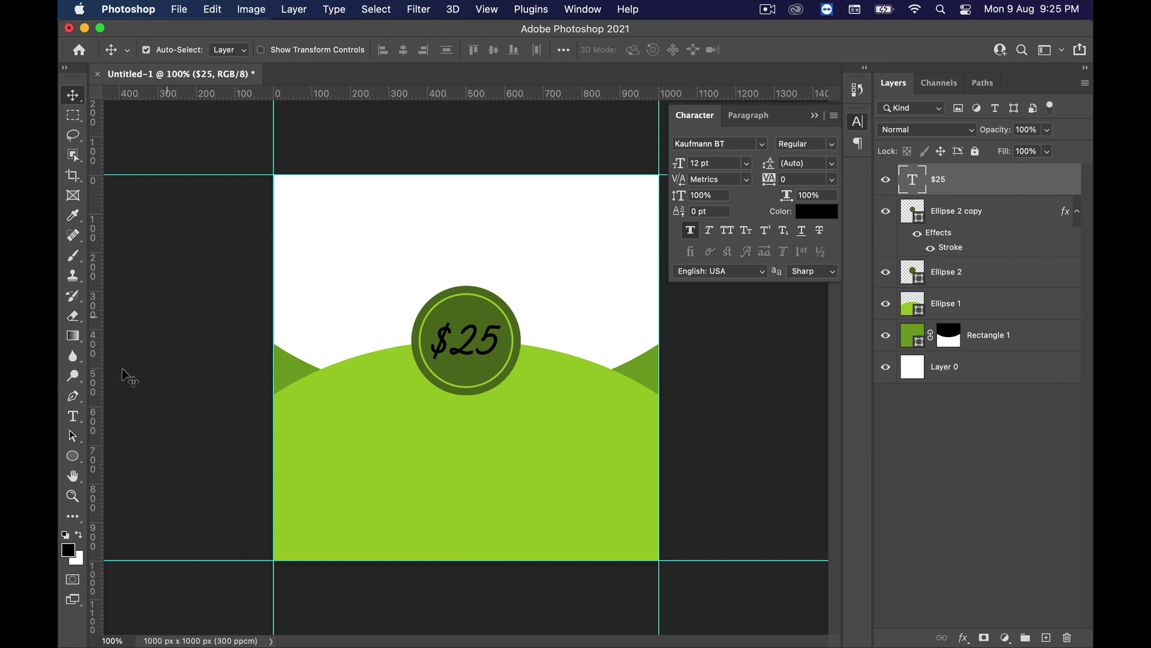
# Change the colour of the $25 text to white ffffff
pyautogui.click(817, 211)
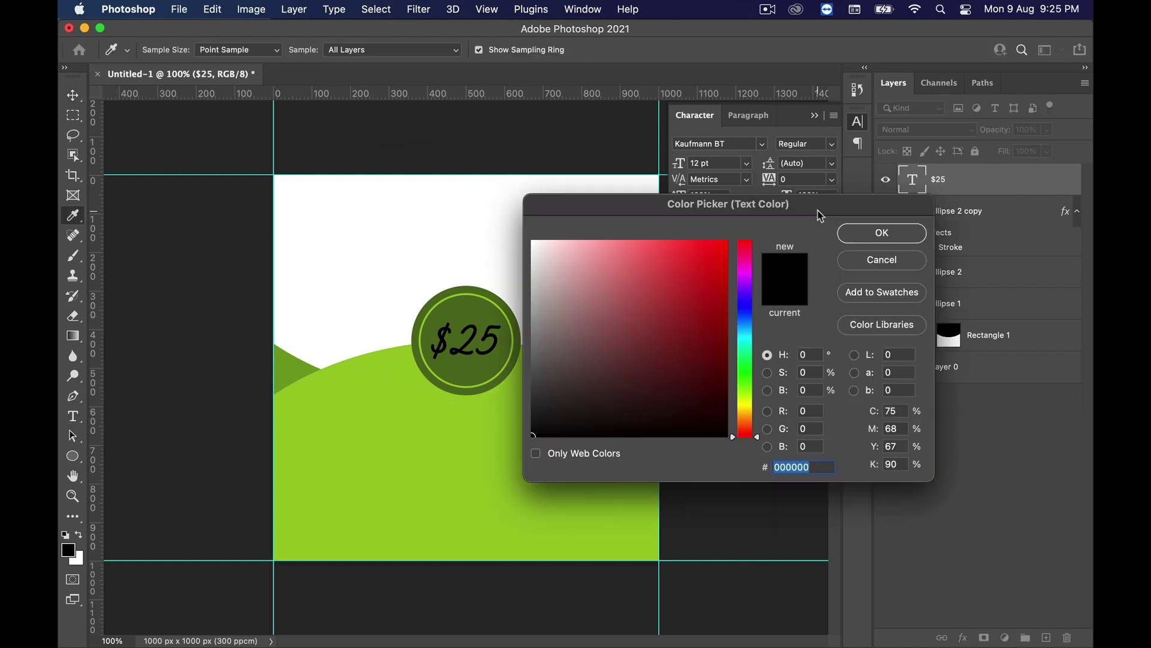
pyautogui.click(517, 219)
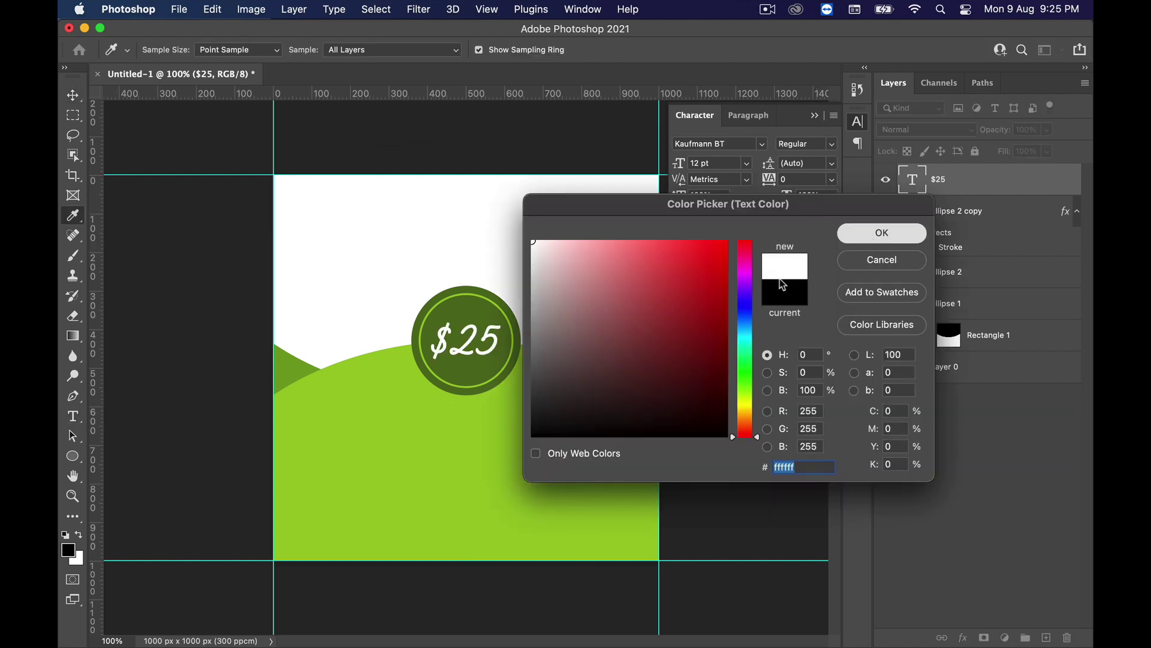
pyautogui.click(875, 239)
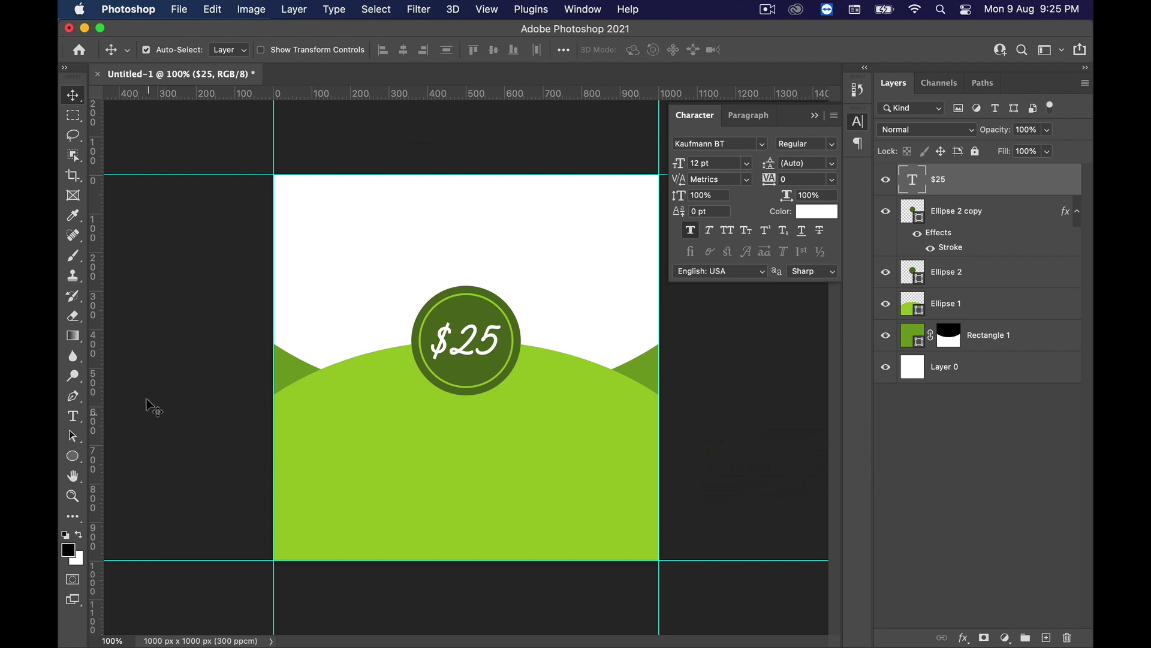
# Add the horizontal text "OFF" on the light green area just below the circle
pyautogui.click(72, 416)
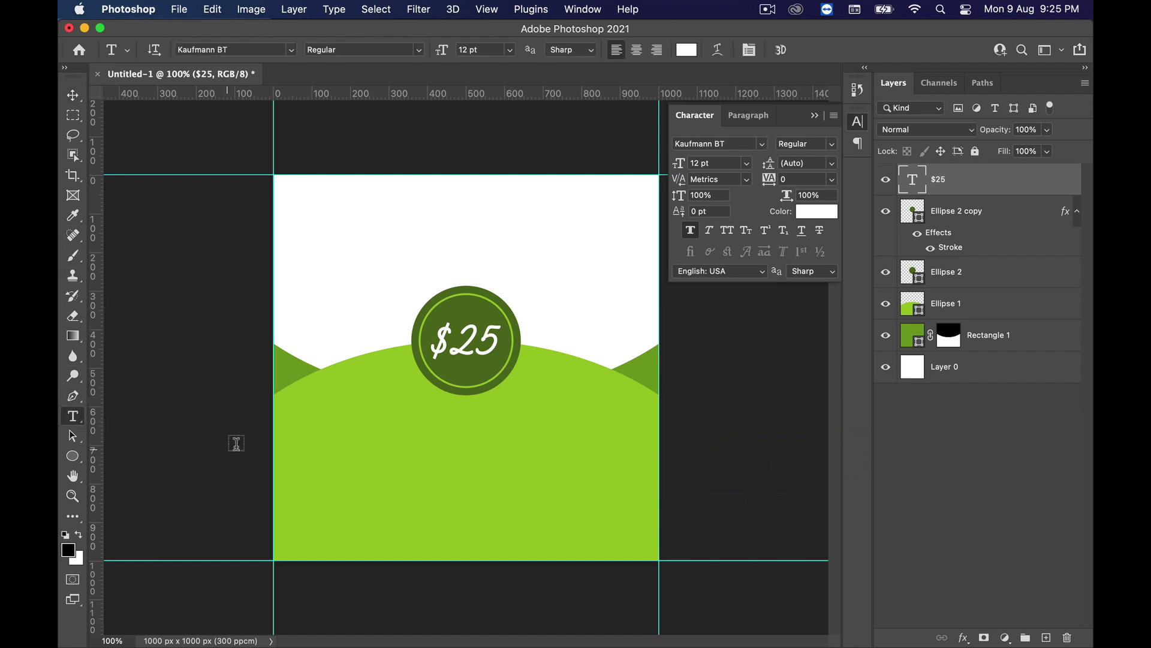
pyautogui.click(404, 430)
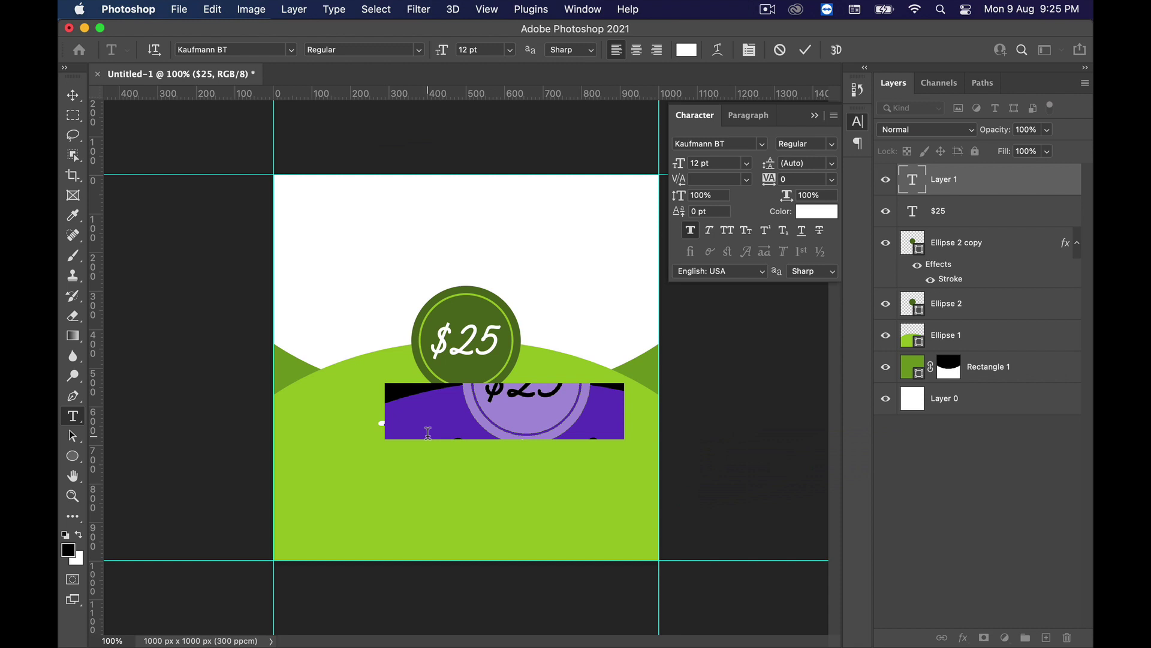
pyautogui.press('capslock')
pyautogui.write('OFF')
pyautogui.press('capslock')
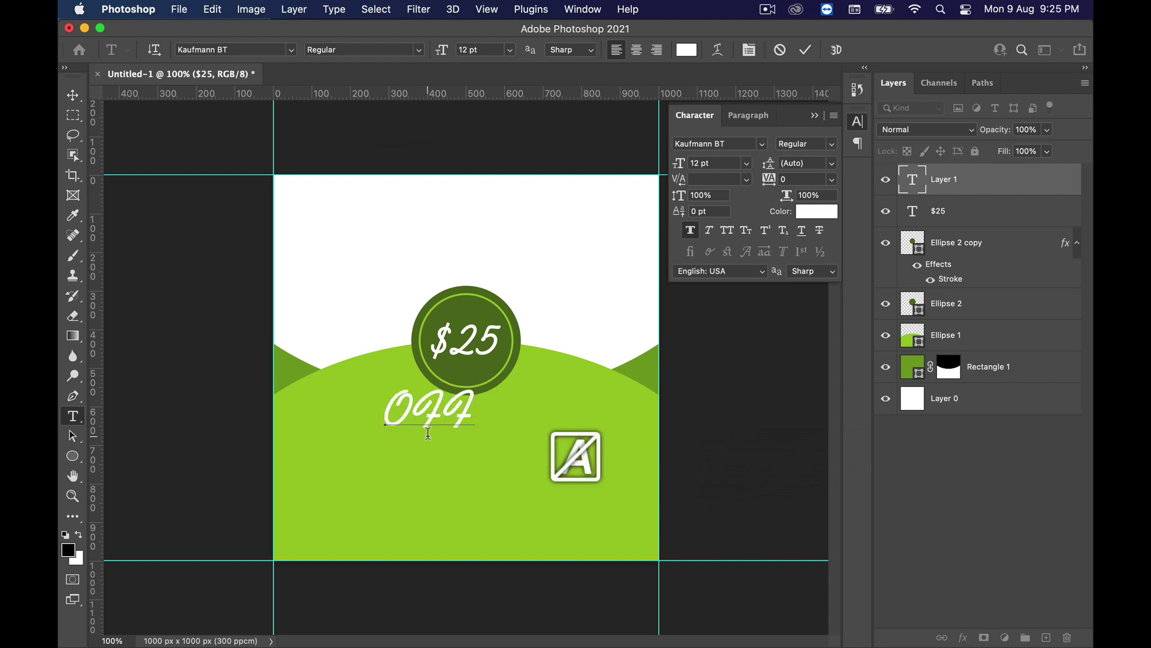
# Set the whole OFF text to the Arial Black Regular font and commit the text edit
pyautogui.press('super+a')
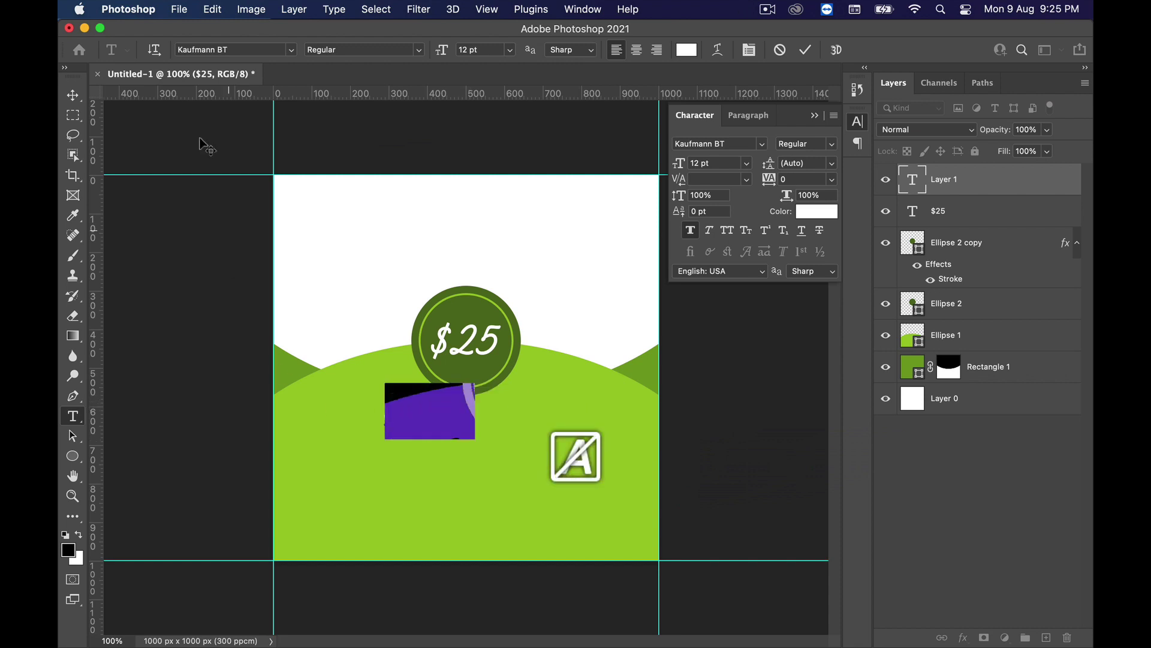
pyautogui.click(206, 49)
pyautogui.write('aria')
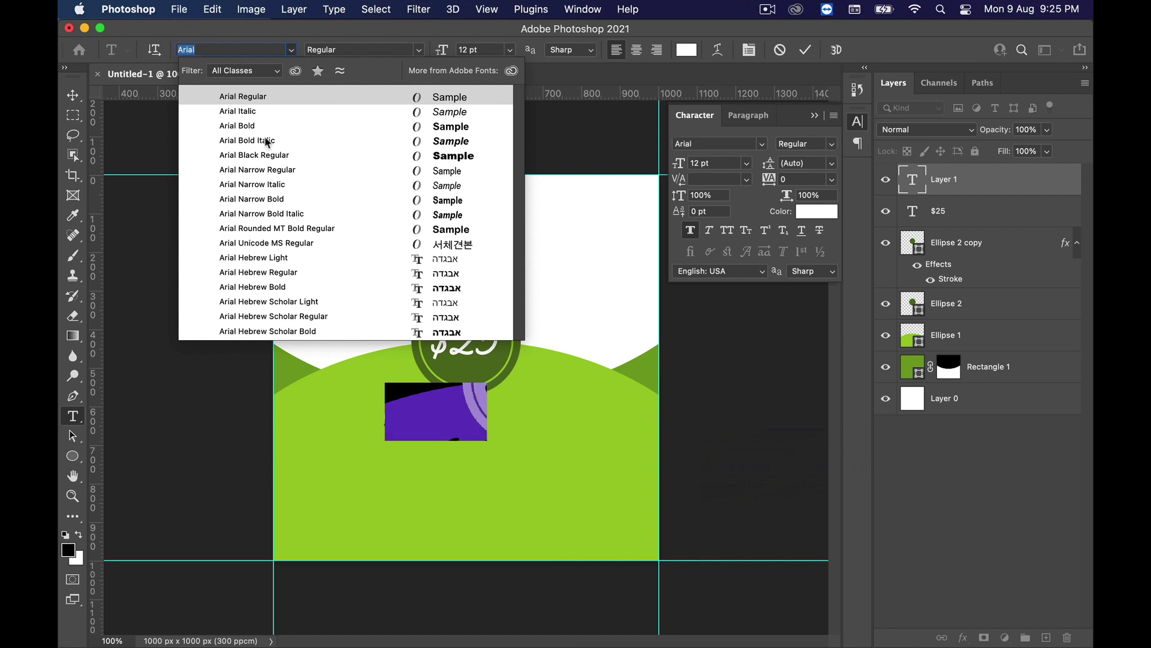
pyautogui.click(271, 157)
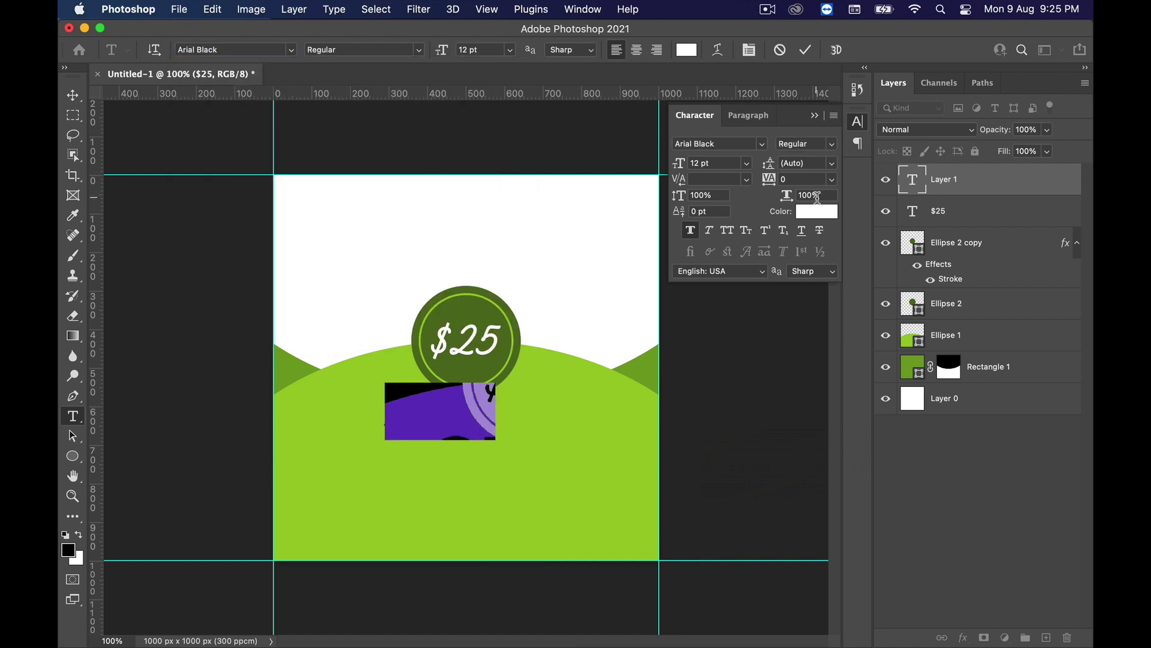
pyautogui.click(805, 50)
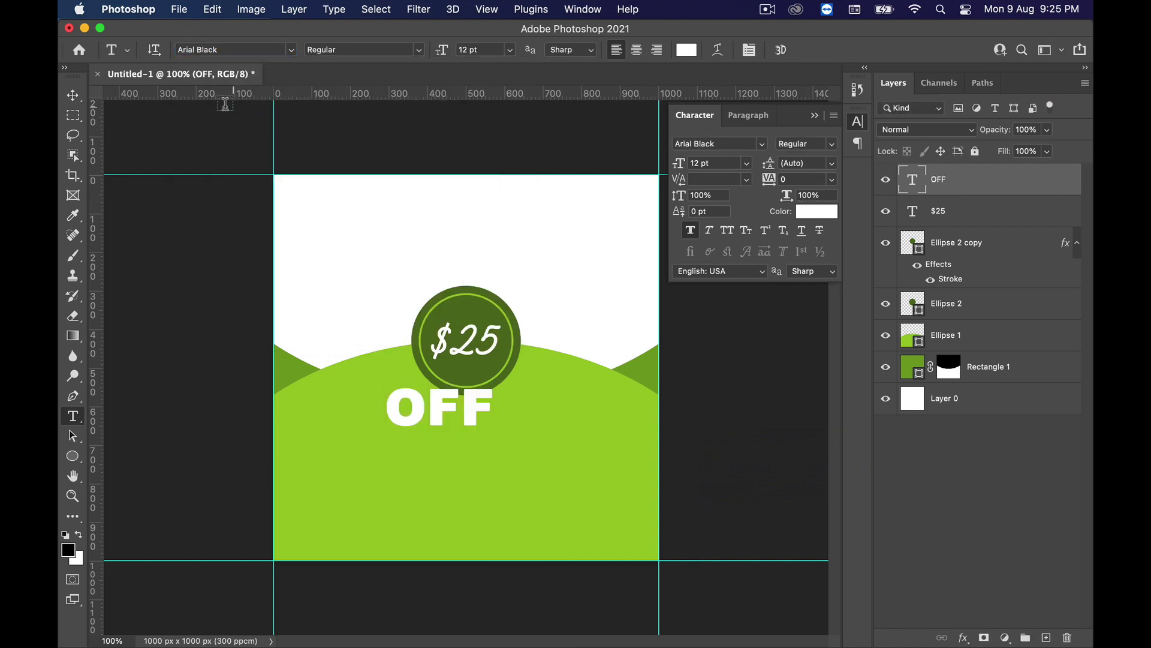
# Reduce the OFF text to 4 pt and move it into the circle beneath the $25 text
pyautogui.click(510, 49)
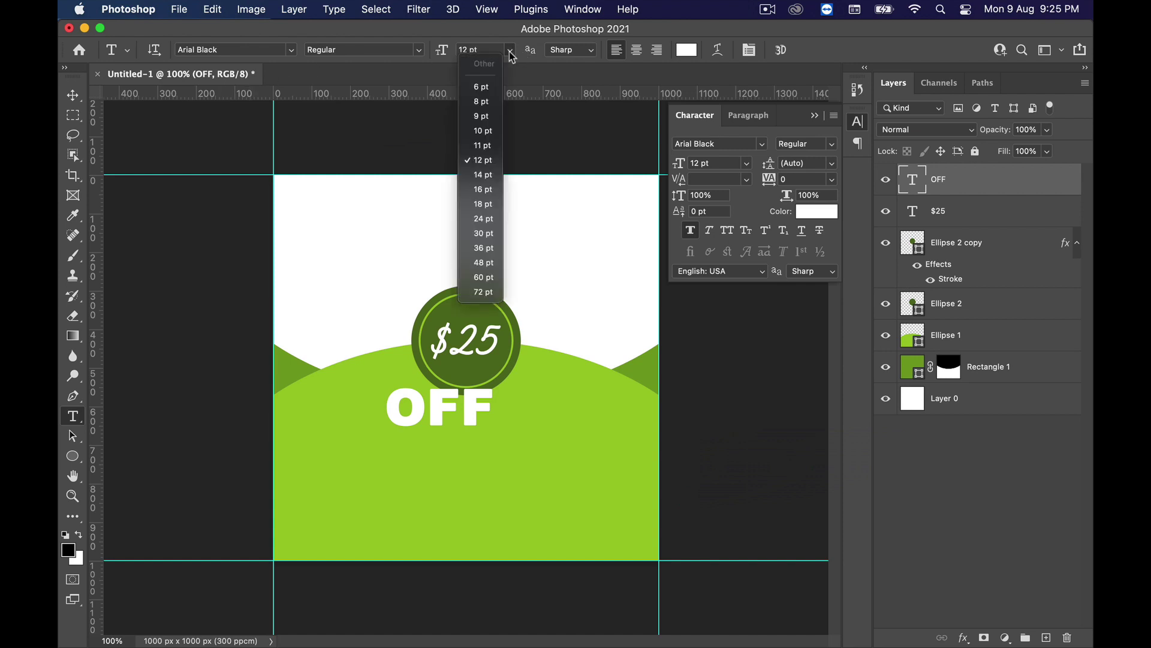
pyautogui.click(486, 90)
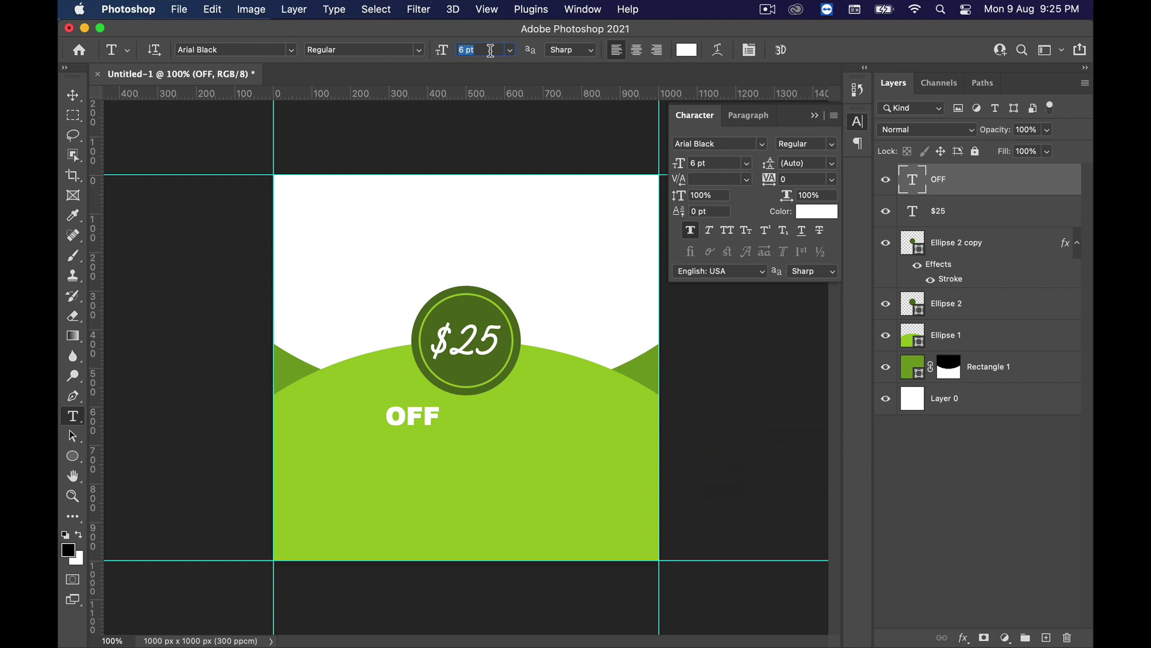
pyautogui.write('4')
pyautogui.press('Return')
pyautogui.click(73, 95)
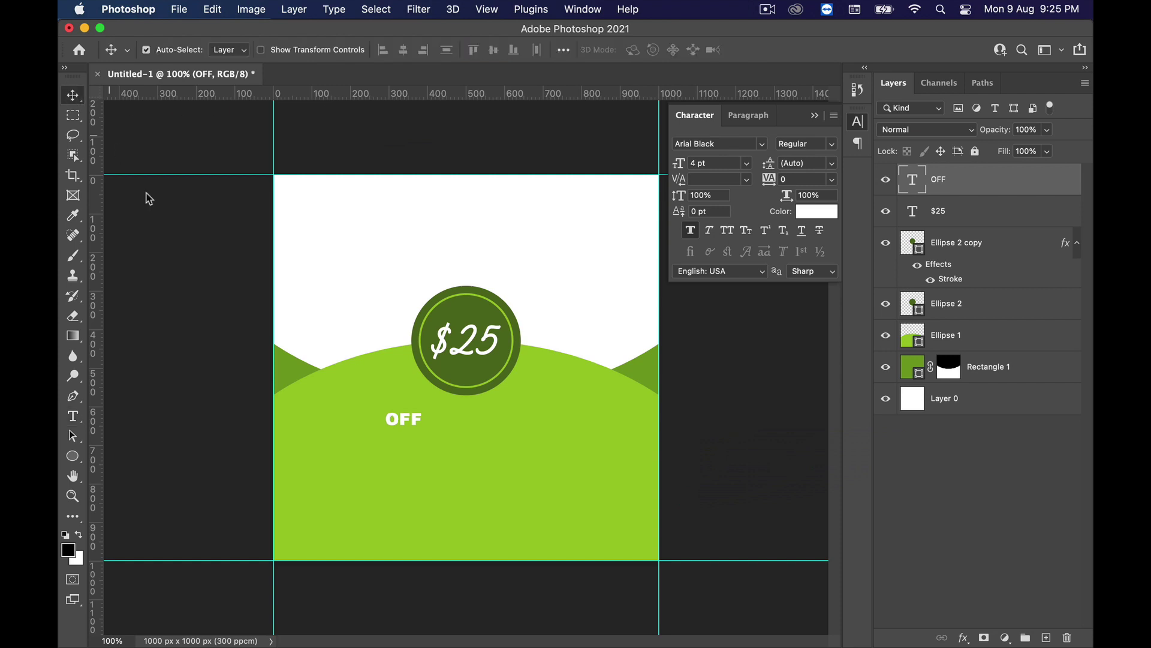
pyautogui.moveTo(390, 421); pyautogui.dragTo(463, 371)
# Set the OFF text size to 3 pt and nudge it right and slightly up under the 25
pyautogui.press('t')
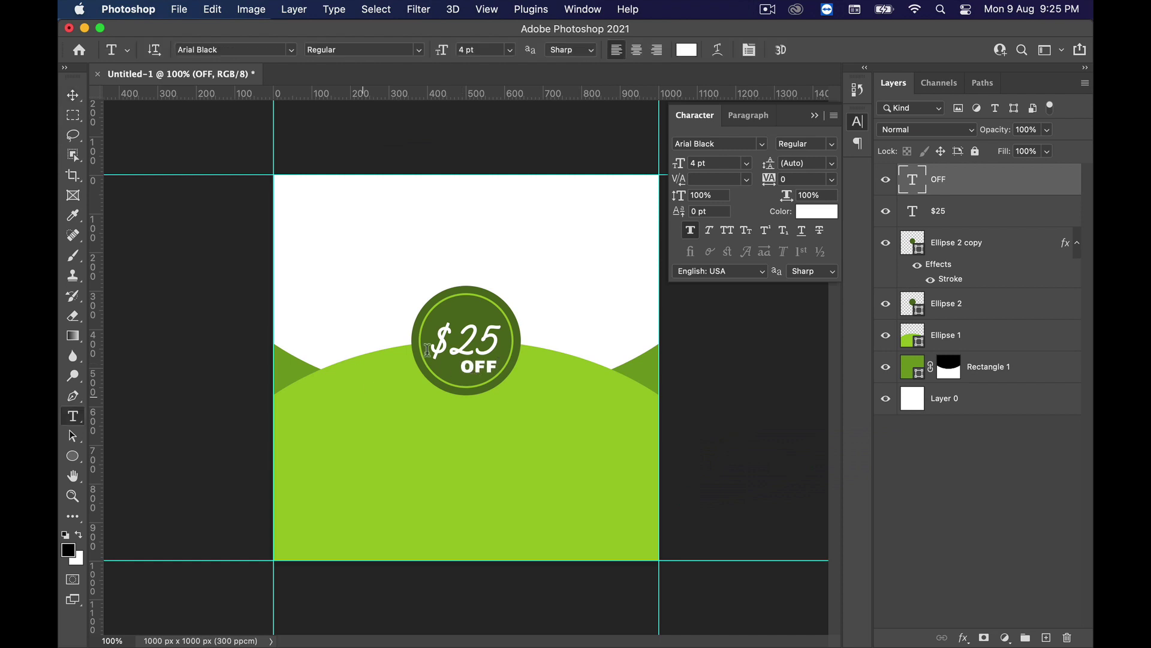
pyautogui.click(478, 50)
pyautogui.write('3')
pyautogui.press('Return')
pyautogui.press('v')
pyautogui.hotkey('shift', 'Right')
pyautogui.hotkey('shift', 'Up')
pyautogui.hotkey('shift', 'Right')
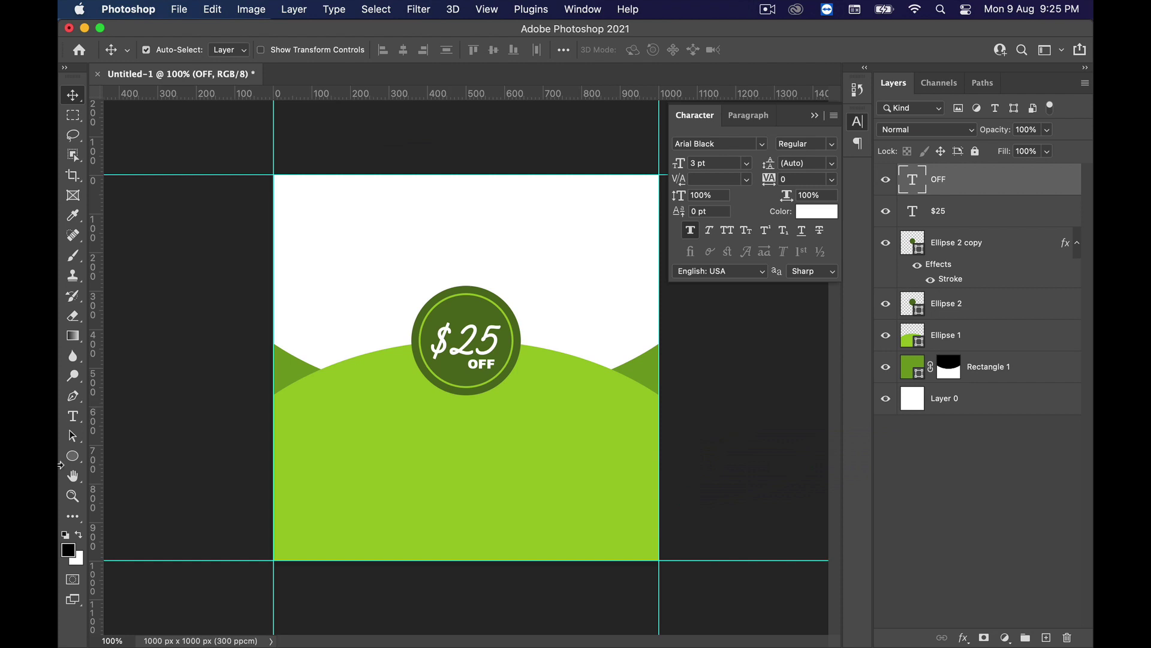
# Add the paragraph text "TITLE GOES HERE" in 7 pt Arial Black below the badge and centre it horizontally on the canvas
pyautogui.press('t')
pyautogui.moveTo(307, 430); pyautogui.dragTo(634, 488)
pyautogui.press('super+v')
pyautogui.press('super+a')
pyautogui.moveTo(441, 49); pyautogui.dragTo(447, 57)
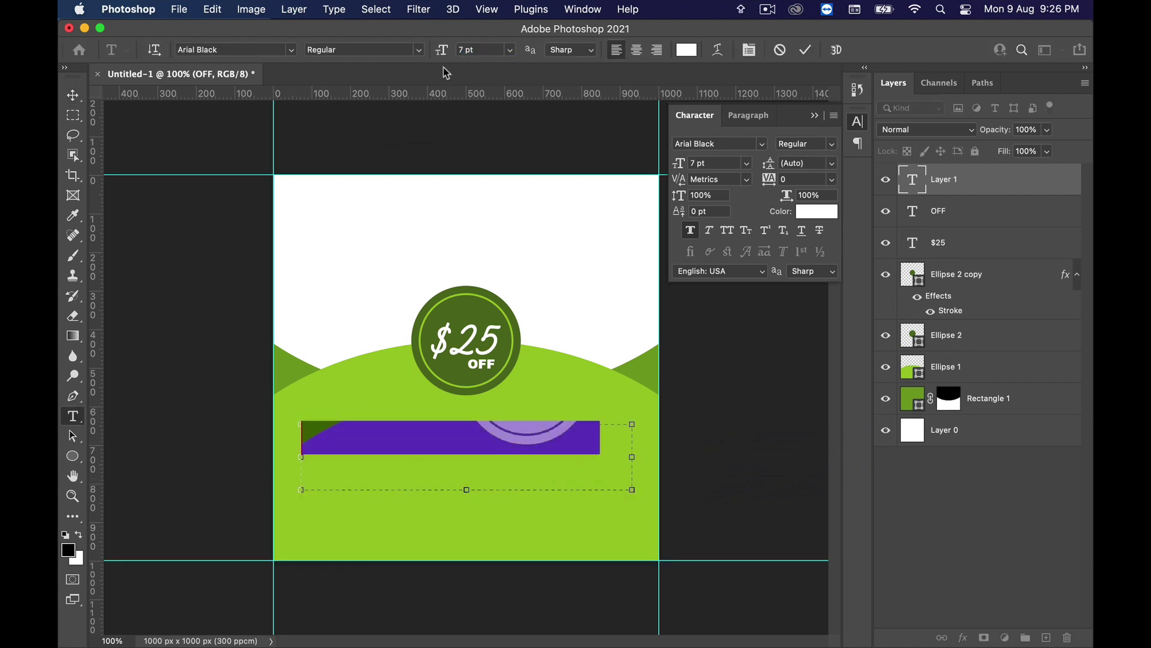
pyautogui.press('super+Return')
pyautogui.click(72, 95)
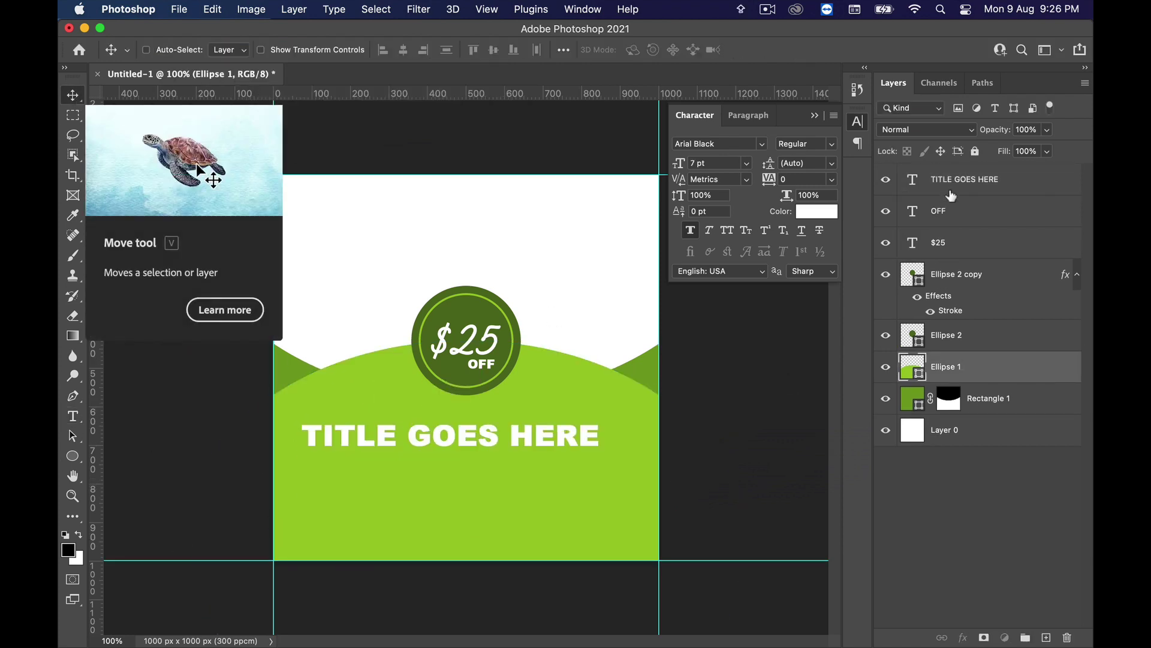
pyautogui.moveTo(425, 448); pyautogui.dragTo(451, 448)
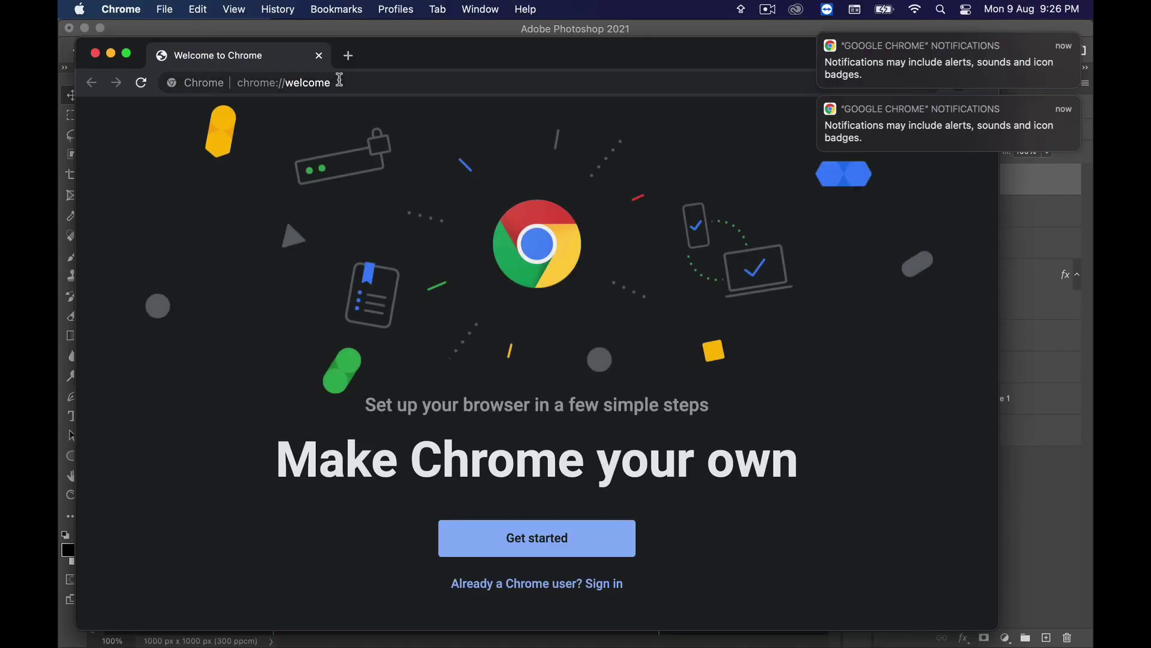
# Switch to Chrome, search for "LOREM IPSUM" and open the lipsum.com site
pyautogui.click(338, 80)
pyautogui.write('LOREM IPSUM')
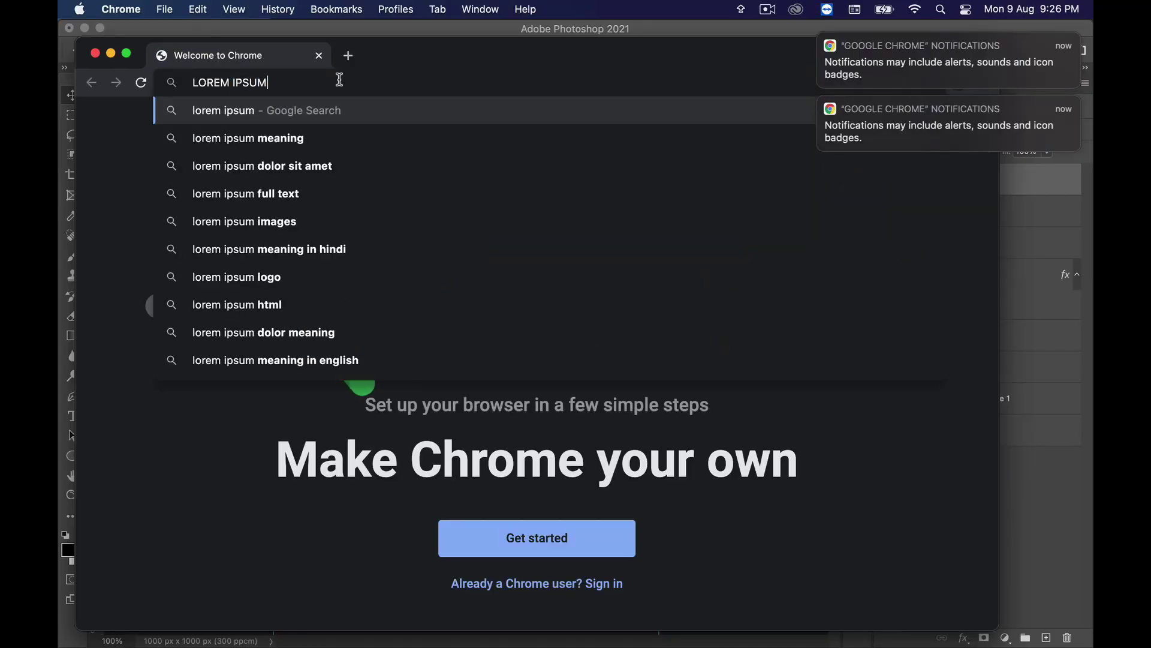
pyautogui.press('Return')
pyautogui.click(217, 269)
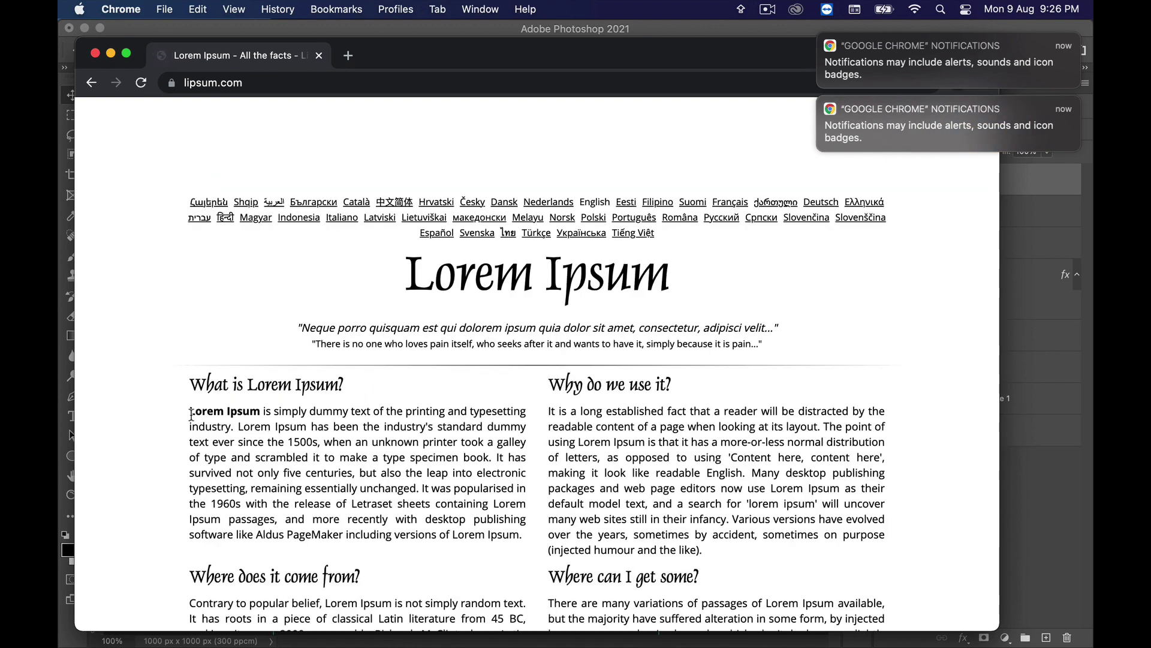
# Copy the opening passage under "What is Lorem Ipsum?" through "1500s", close the browser window and return to Photoshop
pyautogui.moveTo(190, 411); pyautogui.dragTo(316, 437)
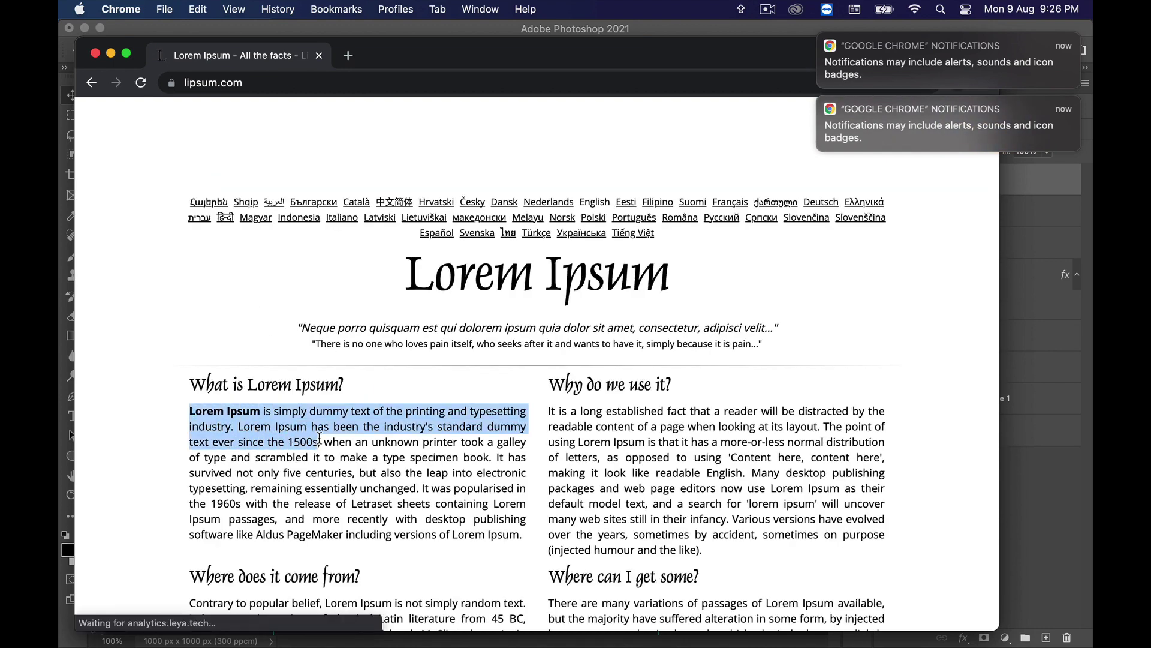
pyautogui.press('super+c')
pyautogui.click(95, 53)
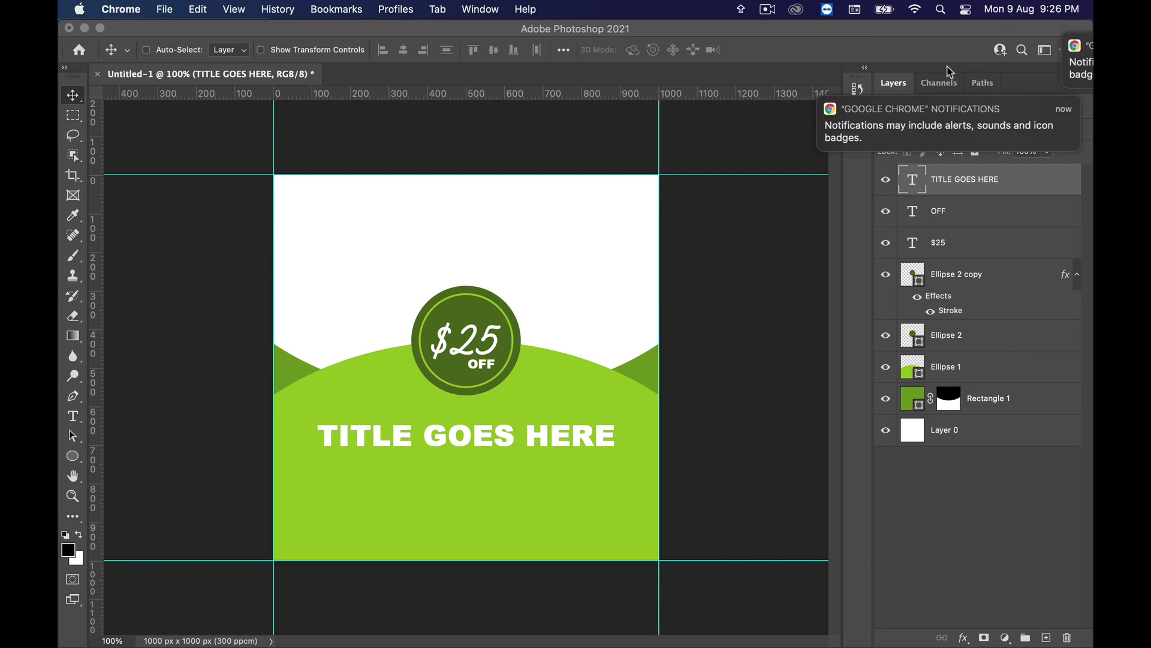
# Create a paragraph text box below the title and paste the copied Lorem Ipsum passage into it
pyautogui.click(73, 416)
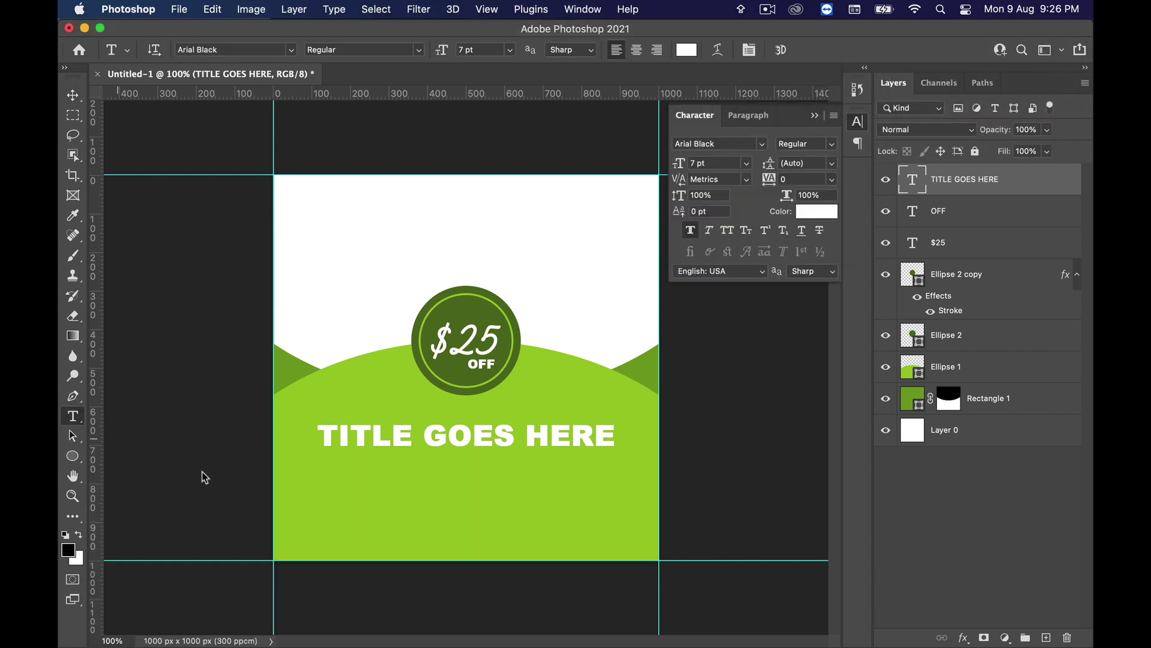
pyautogui.moveTo(307, 466); pyautogui.dragTo(633, 526)
pyautogui.press('super+v')
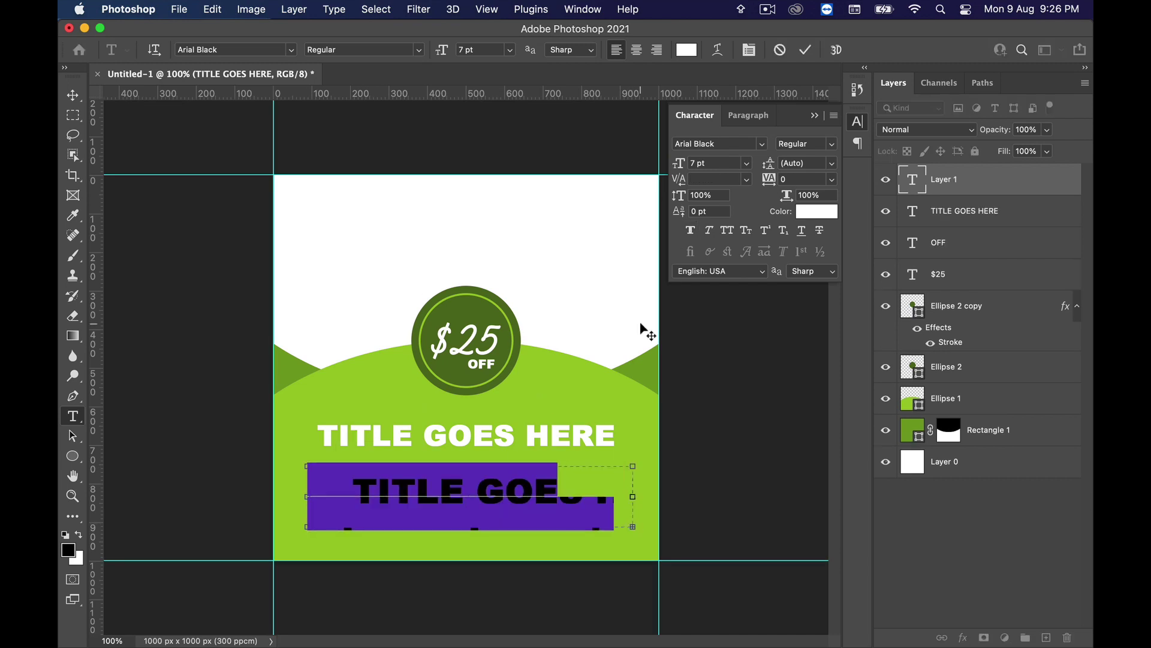
# Set the Lorem Ipsum paragraph to Arial Regular at 3 pt, then move it and the title up closer to the badge
pyautogui.click(290, 49)
pyautogui.click(231, 98)
pyautogui.click(473, 50)
pyautogui.write('3')
pyautogui.press('Return')
pyautogui.press('v')
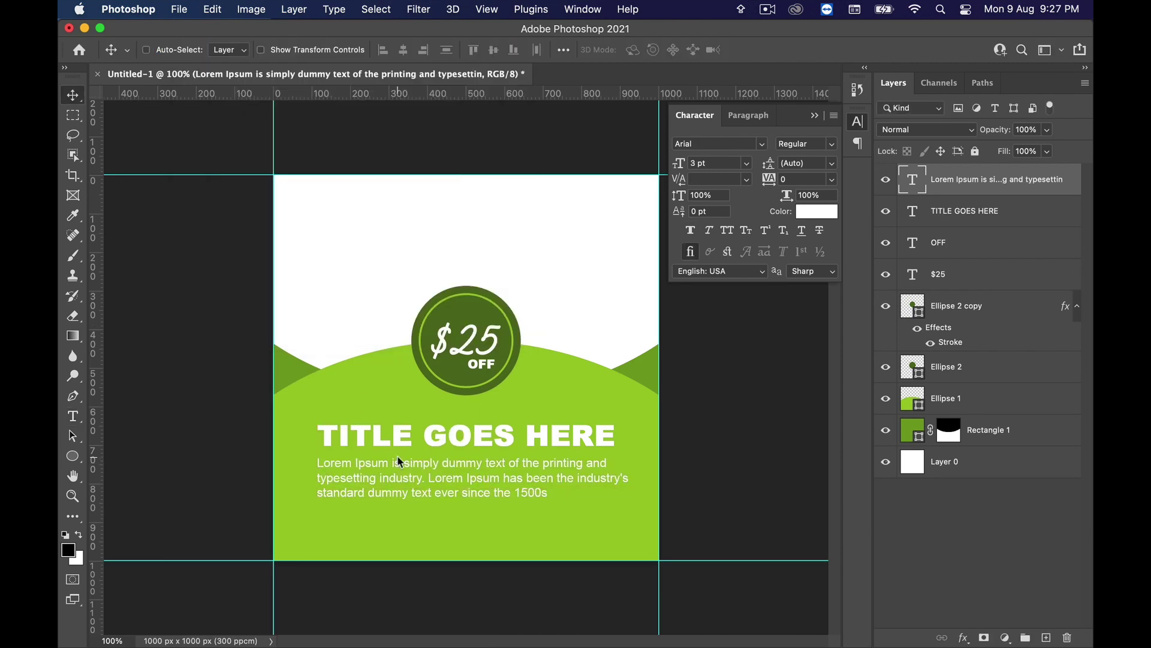
pyautogui.keyDown('shift'); pyautogui.keyDown('super'); pyautogui.click(430, 447); pyautogui.keyUp('super'); pyautogui.keyUp('shift')
pyautogui.moveTo(430, 446); pyautogui.dragTo(430, 432)
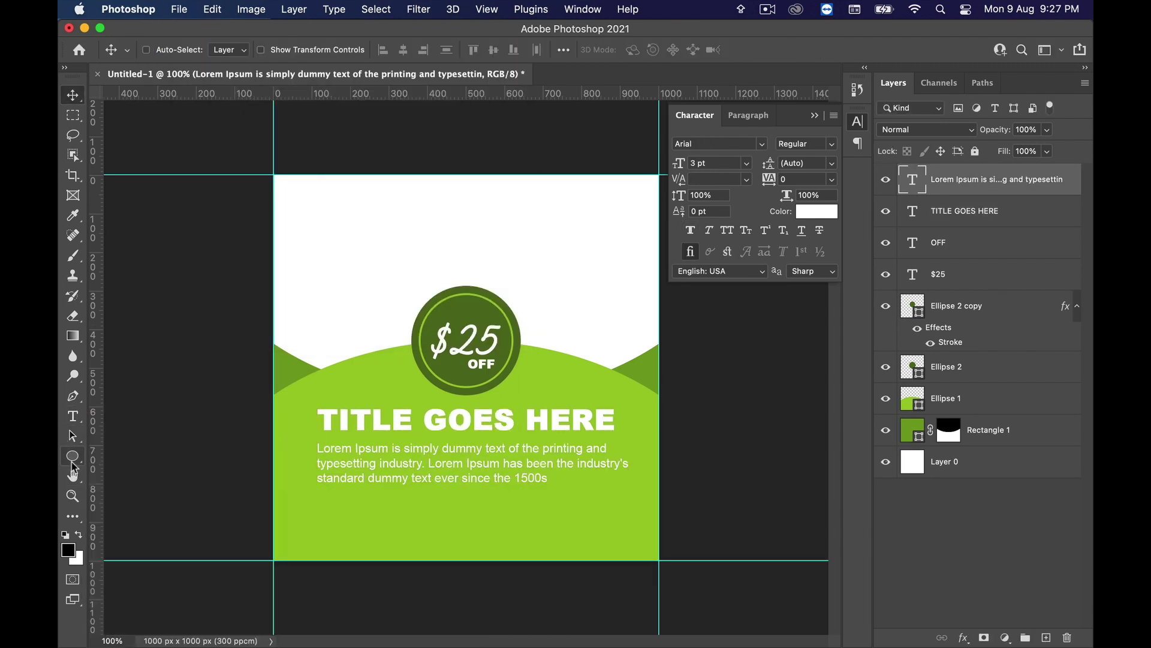
# Draw a rectangle shape about 432 by 94 px below the Lorem Ipsum paragraph
pyautogui.rightClick(73, 466)
pyautogui.click(123, 452)
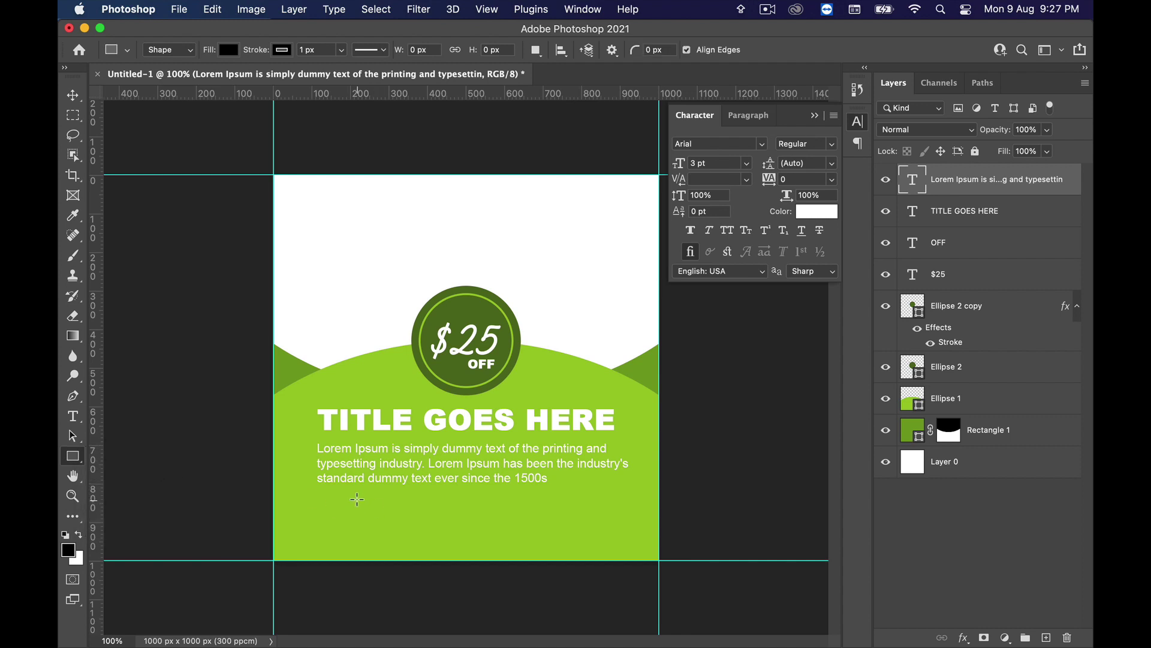
pyautogui.moveTo(357, 499); pyautogui.dragTo(523, 535)
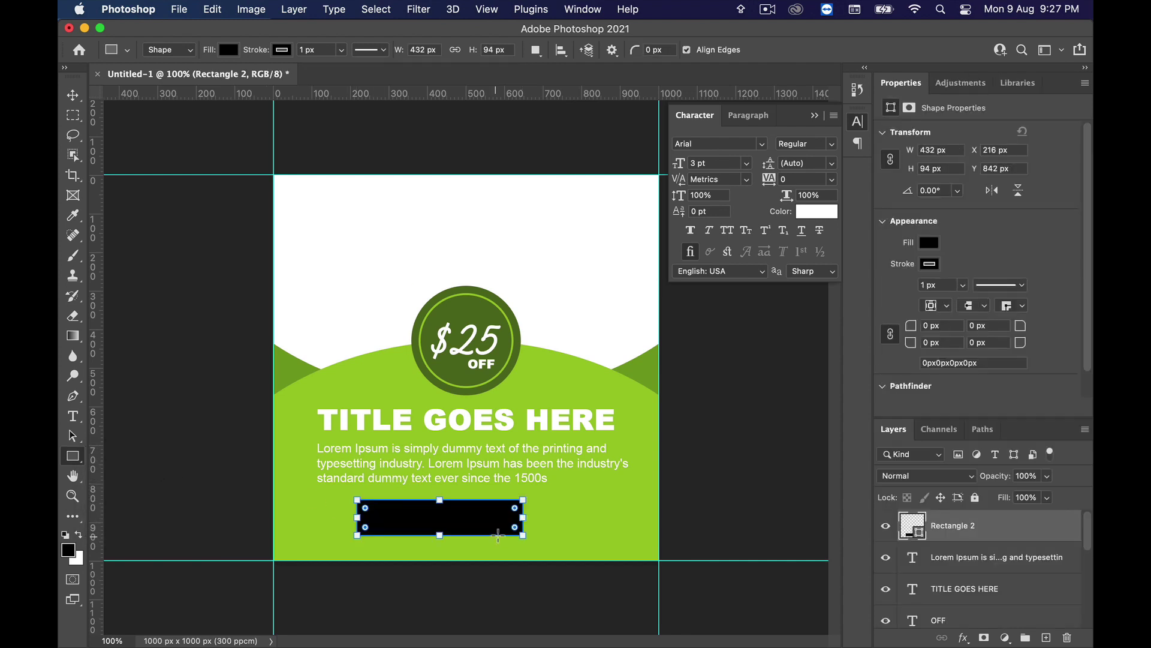
# Change the fill colour of the Rectangle 2 shape to dark green 17795E
pyautogui.doubleClick(912, 527)
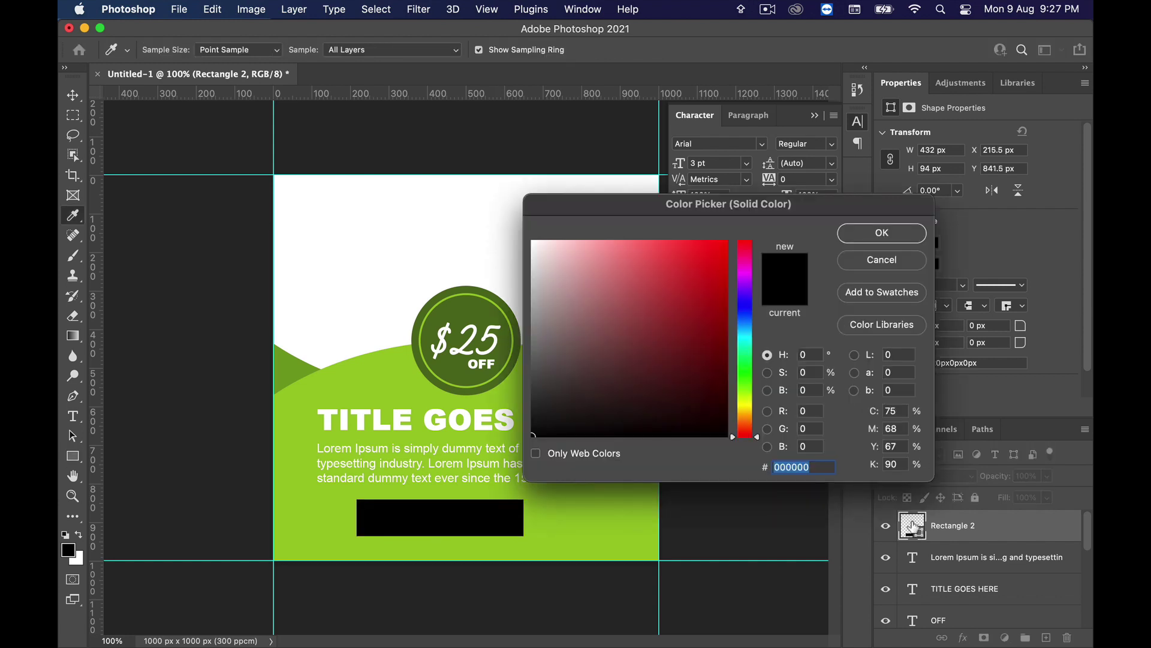
pyautogui.write('177')
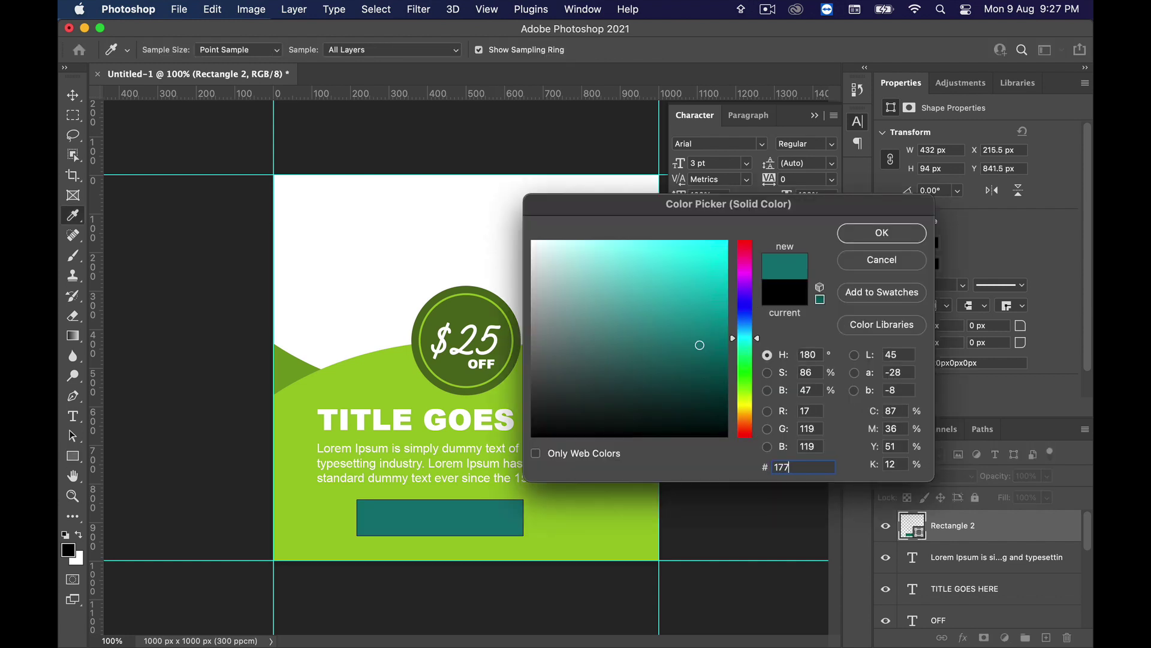
pyautogui.write('95E')
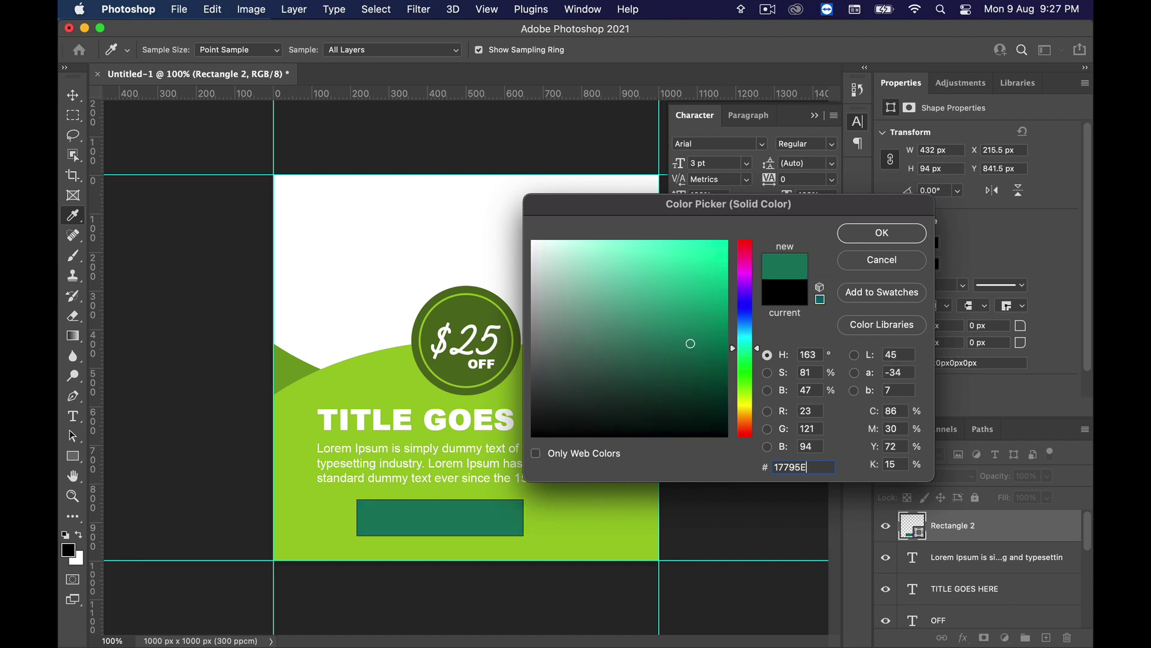
pyautogui.click(881, 237)
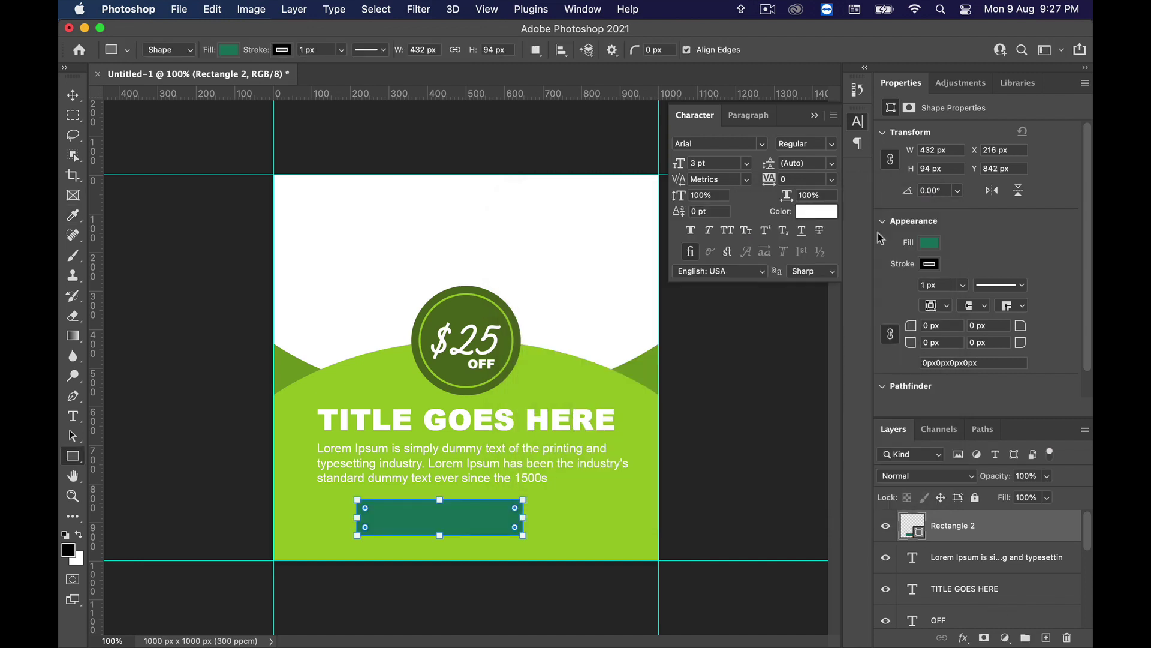
# Centre the green rectangle horizontally against a full-canvas selection and deselect
pyautogui.press('super+a')
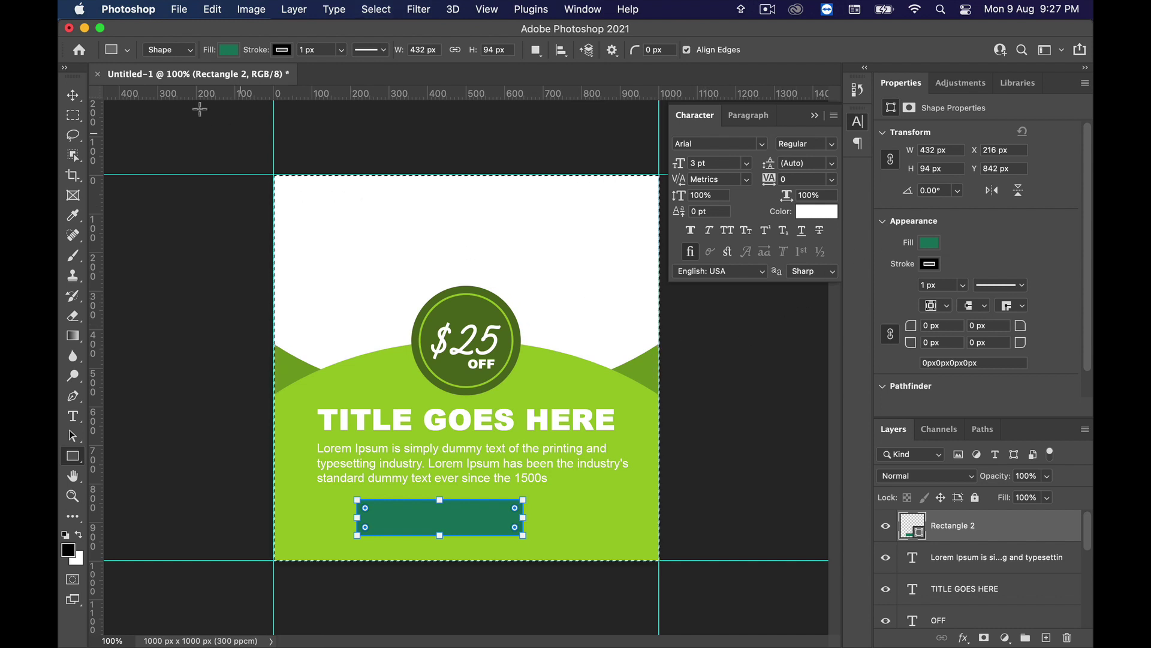
pyautogui.click(72, 96)
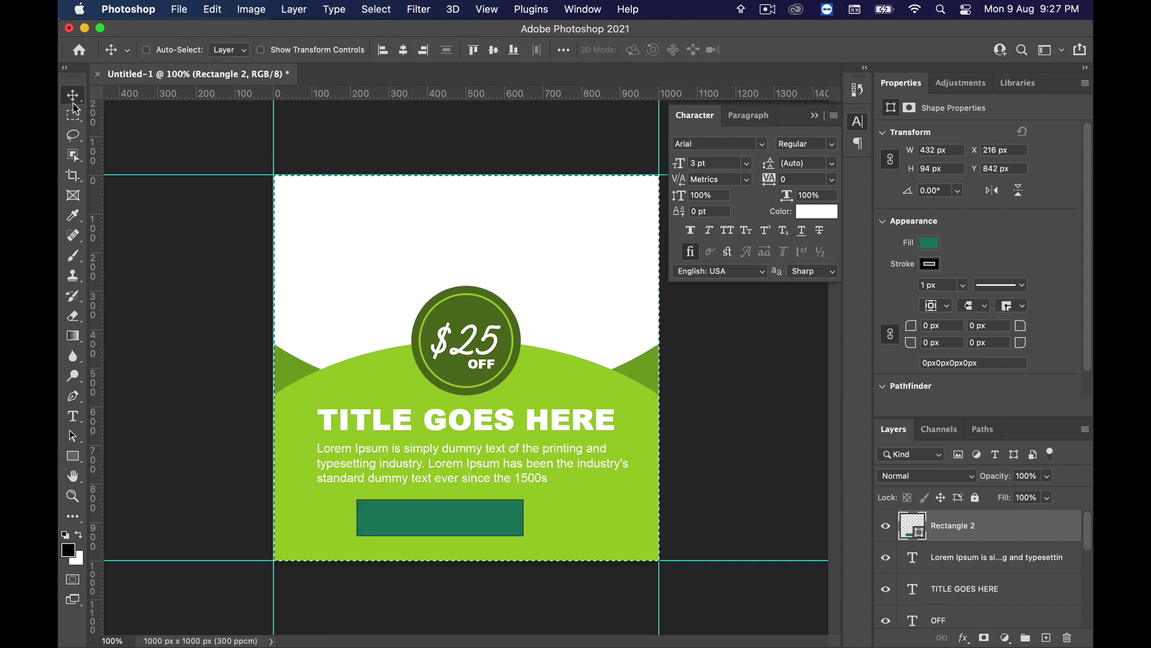
pyautogui.click(403, 50)
pyautogui.press('super+d')
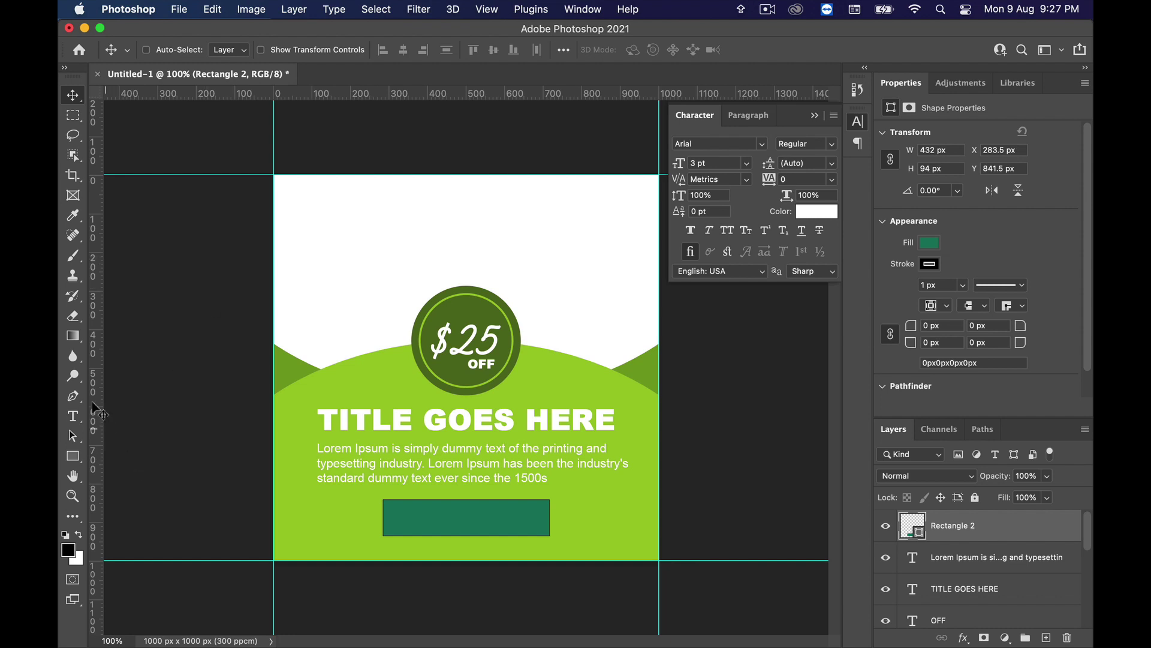
# Add the white text "SHOP NOW" in Arial Regular at 3 pt beside the green rectangle and apply Faux Bold
pyautogui.click(73, 416)
pyautogui.click(307, 513)
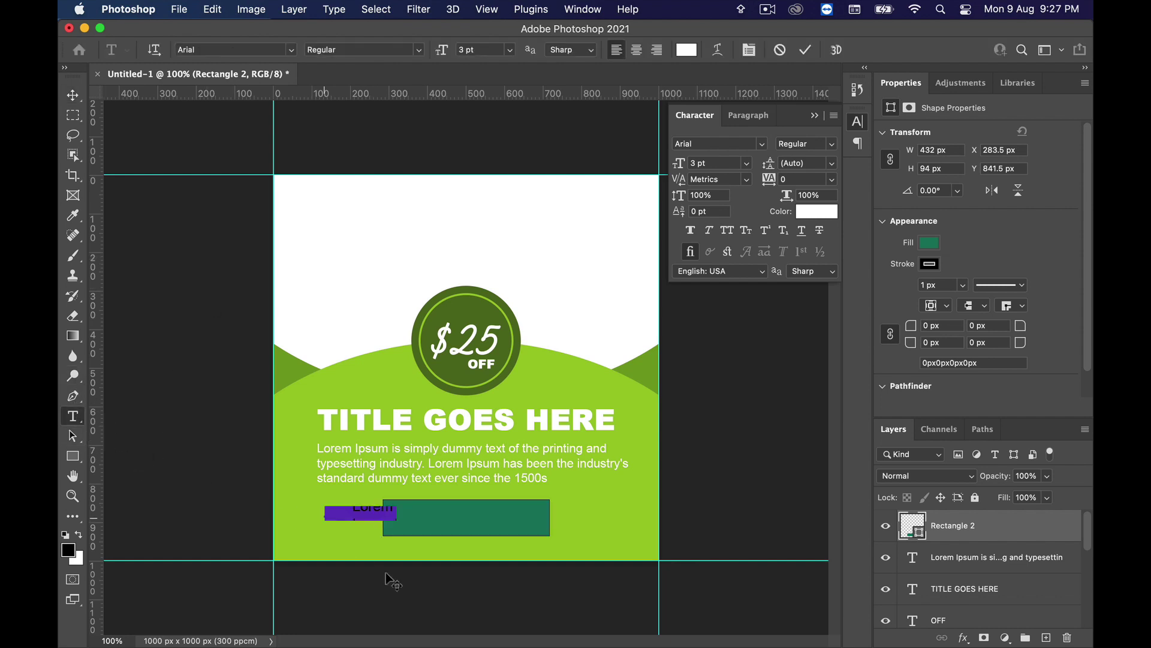
pyautogui.press('capslock')
pyautogui.write('SH')
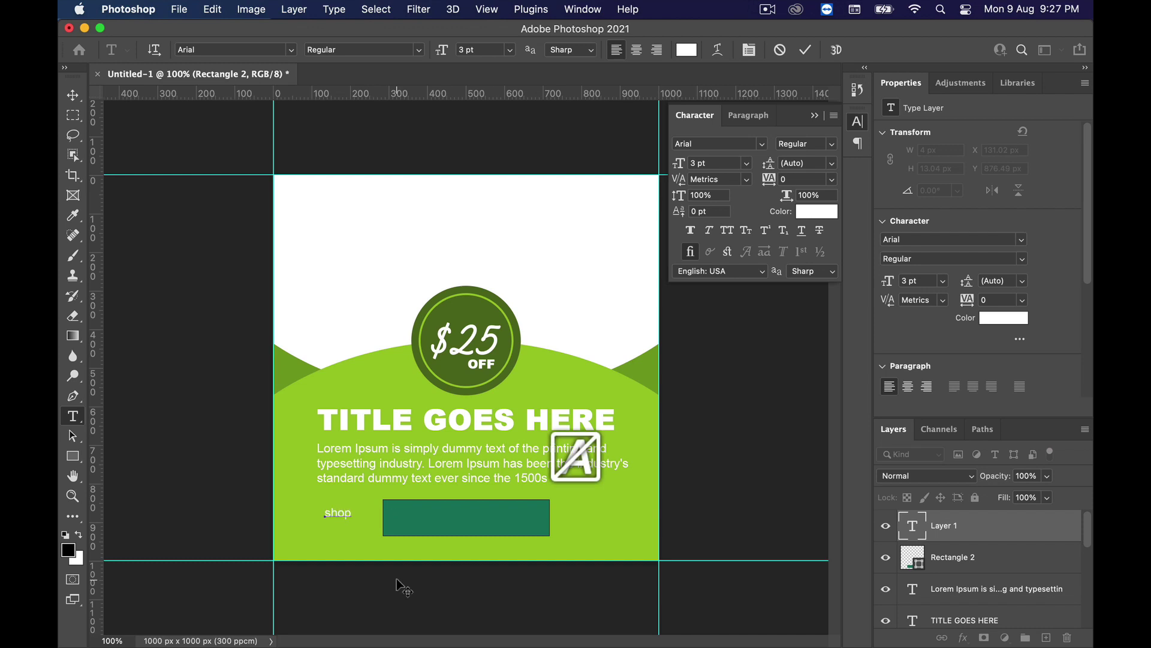
pyautogui.write('OP NOW')
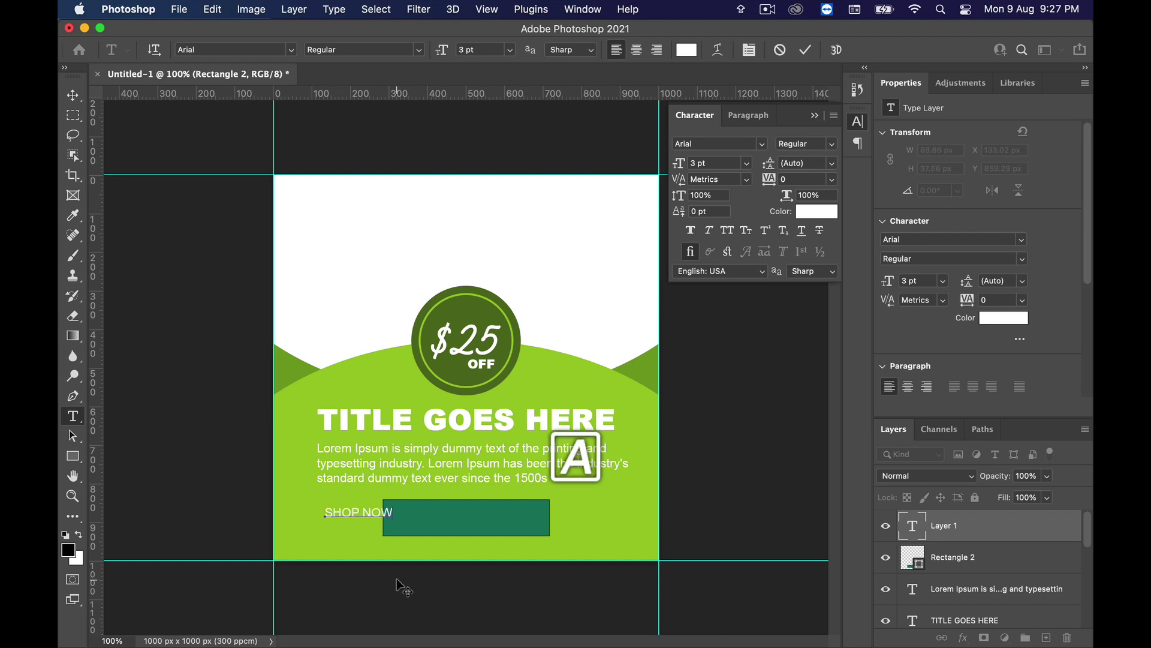
pyautogui.press('Escape')
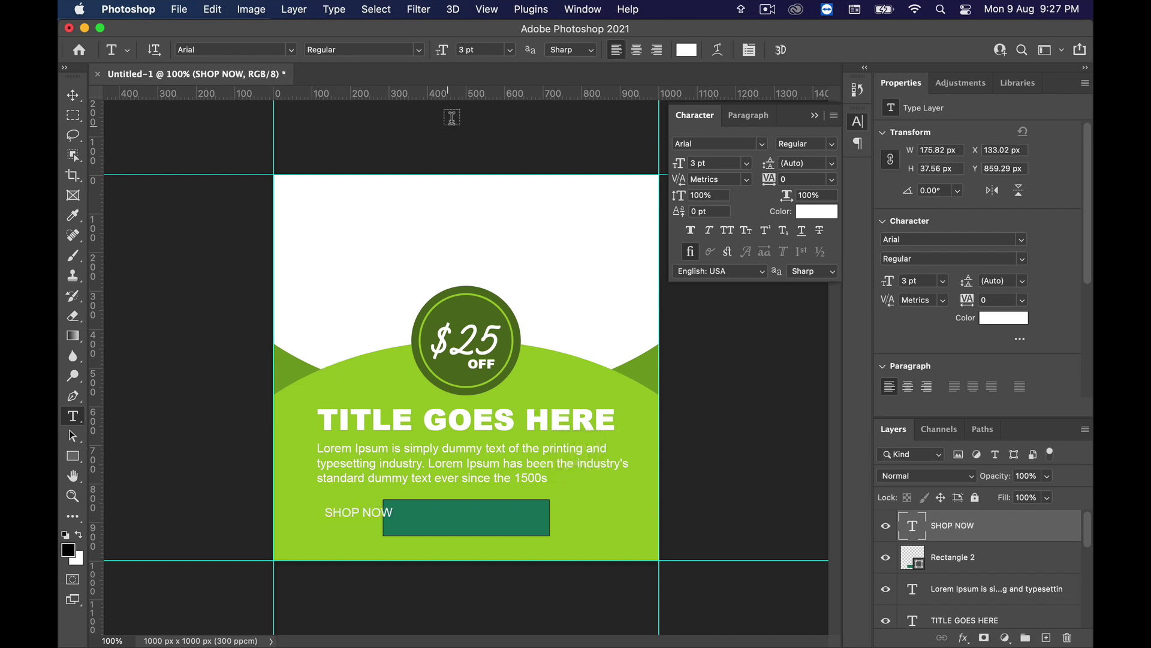
pyautogui.click(688, 232)
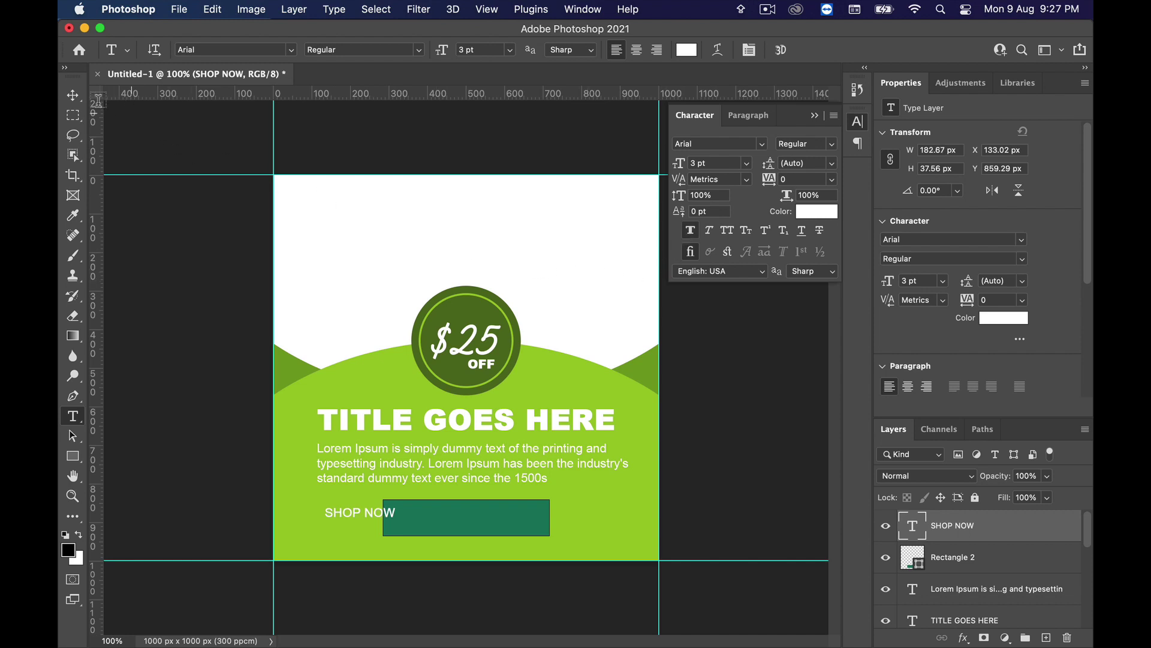
# Move the SHOP NOW text onto the dark green rectangle and nudge it to the rectangle's centre
pyautogui.click(72, 95)
pyautogui.moveTo(346, 512); pyautogui.dragTo(515, 521)
pyautogui.press('Left')
pyautogui.press('Left')
pyautogui.press('Up')
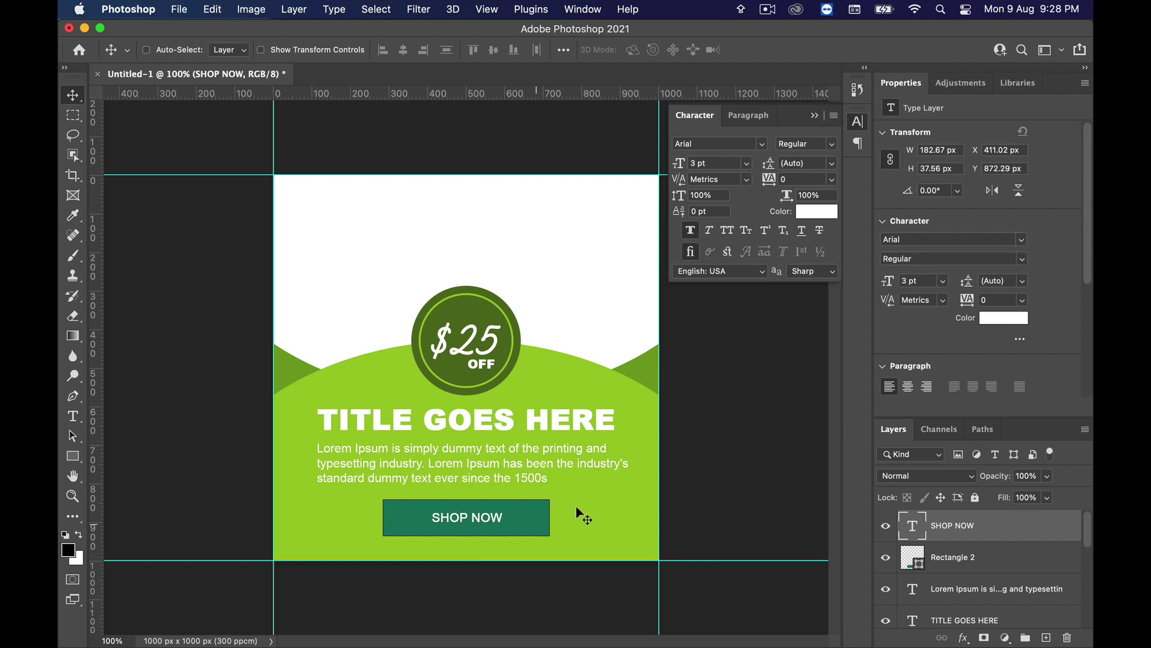
# Close the Properties, Adjustments and Libraries group to make room for the layer list
pyautogui.click(1081, 88)
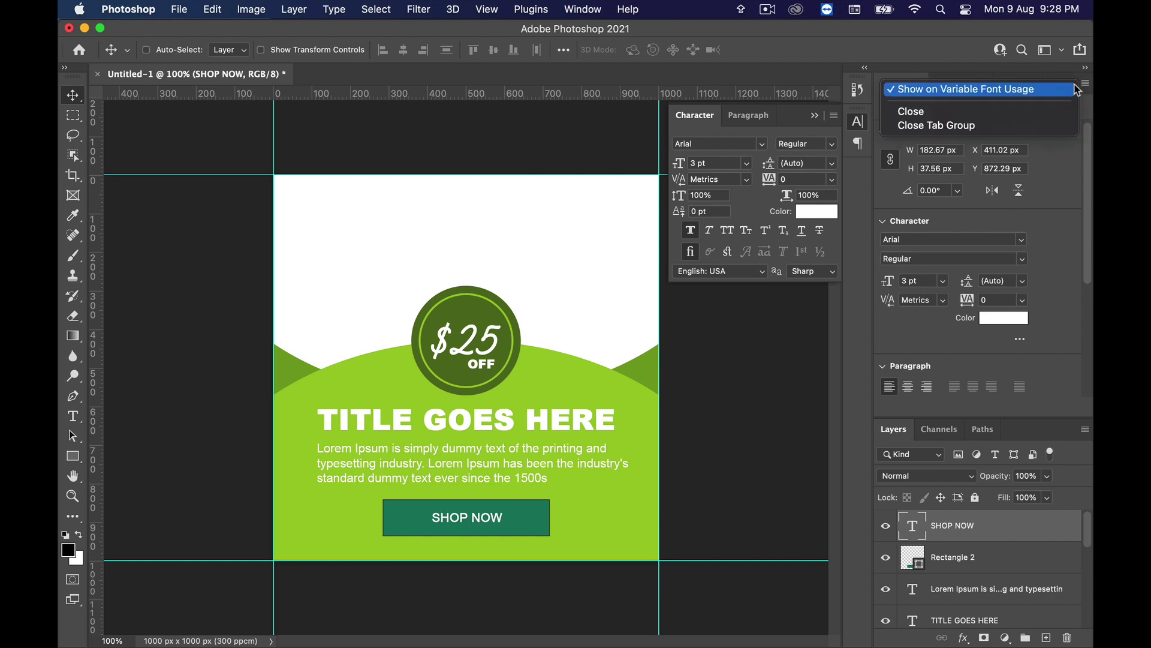
pyautogui.click(1052, 125)
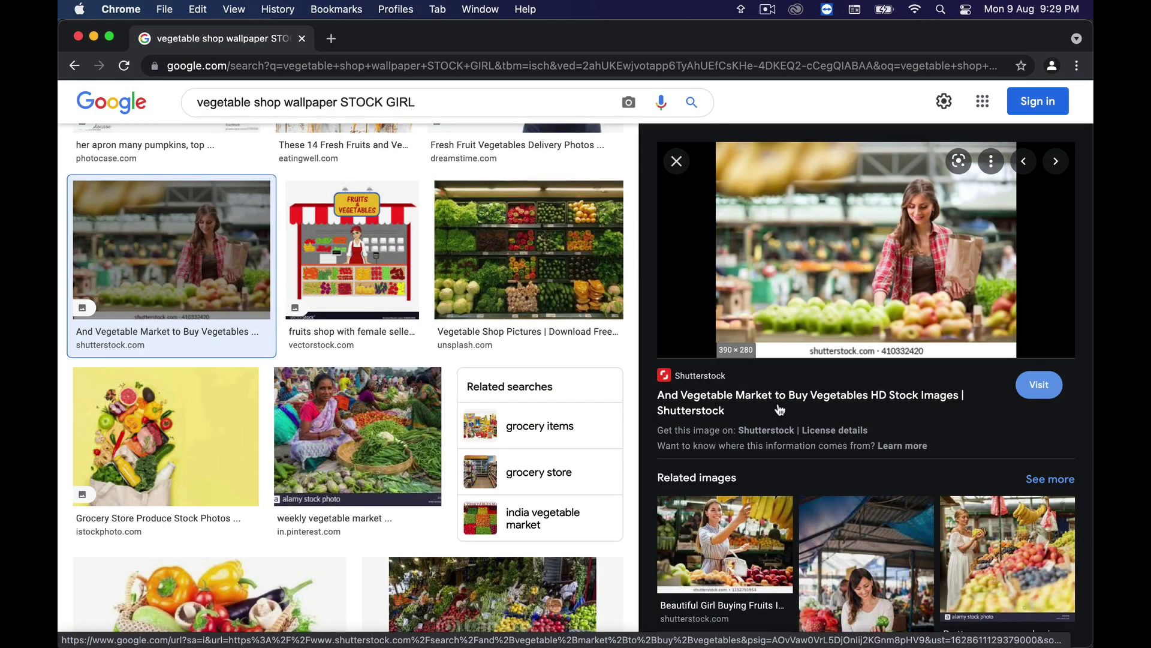
# Copy the Shutterstock photo of the woman at the vegetable market from Chrome and paste it into the Photoshop document
pyautogui.rightClick(840, 238)
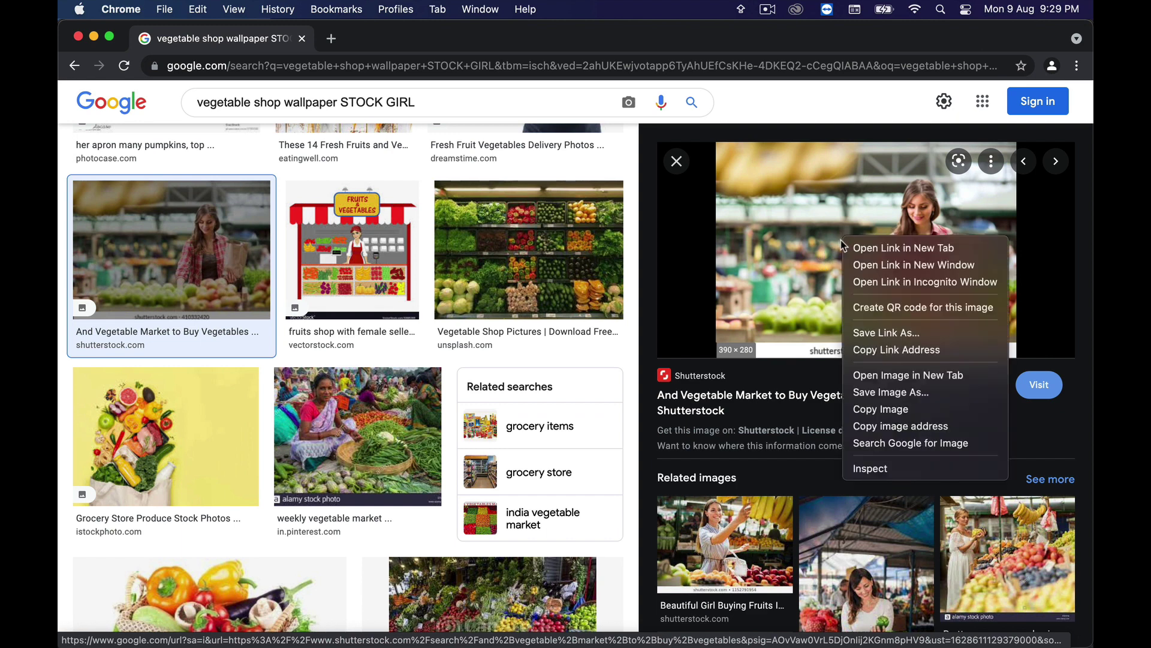
pyautogui.click(877, 409)
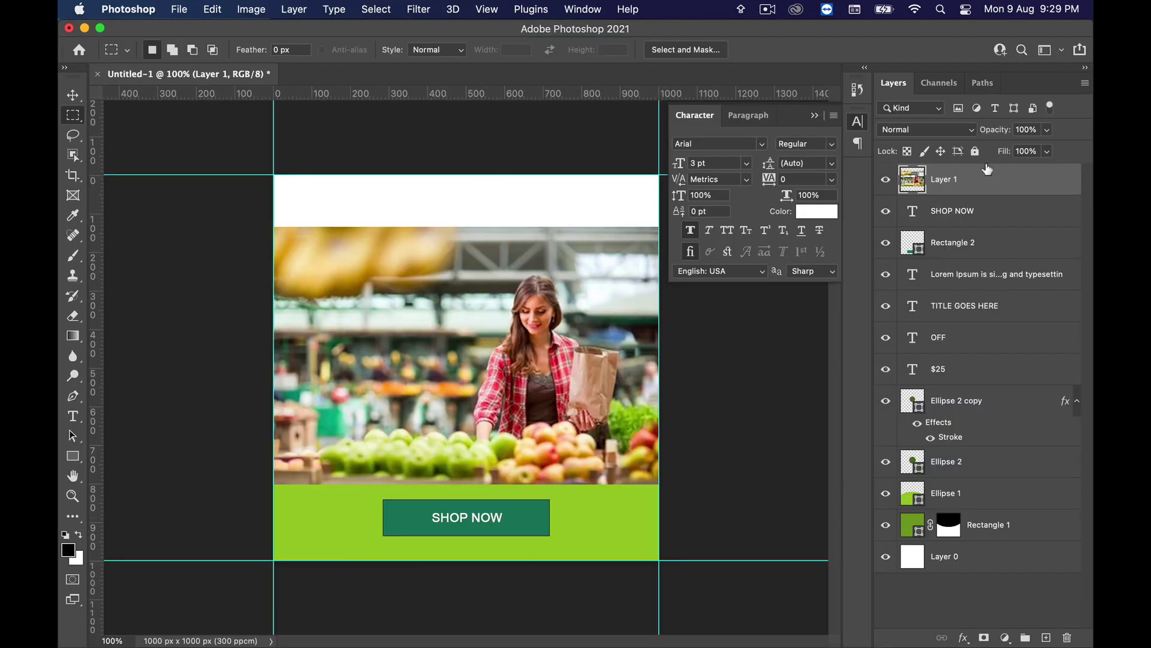
# Place the pasted photo layer between Rectangle 1 and Layer 0, and move the photo up to the canvas's upper edge
pyautogui.click(886, 179)
pyautogui.click(885, 180)
pyautogui.moveTo(961, 183); pyautogui.dragTo(1009, 543)
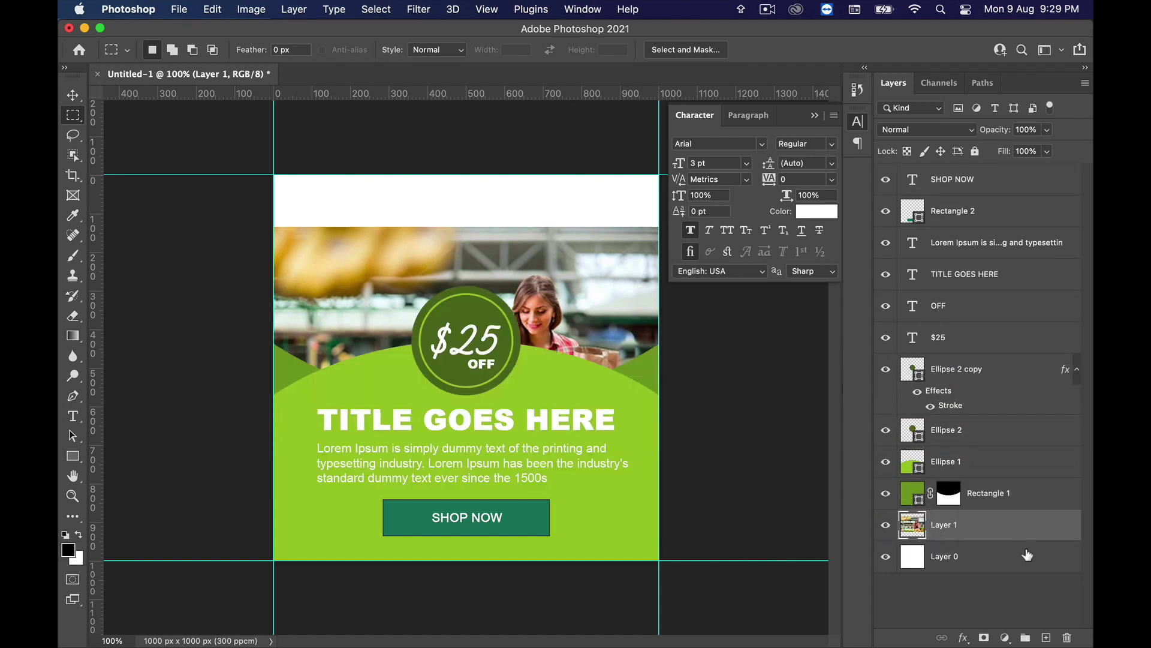
pyautogui.click(73, 94)
pyautogui.moveTo(334, 298); pyautogui.dragTo(341, 194)
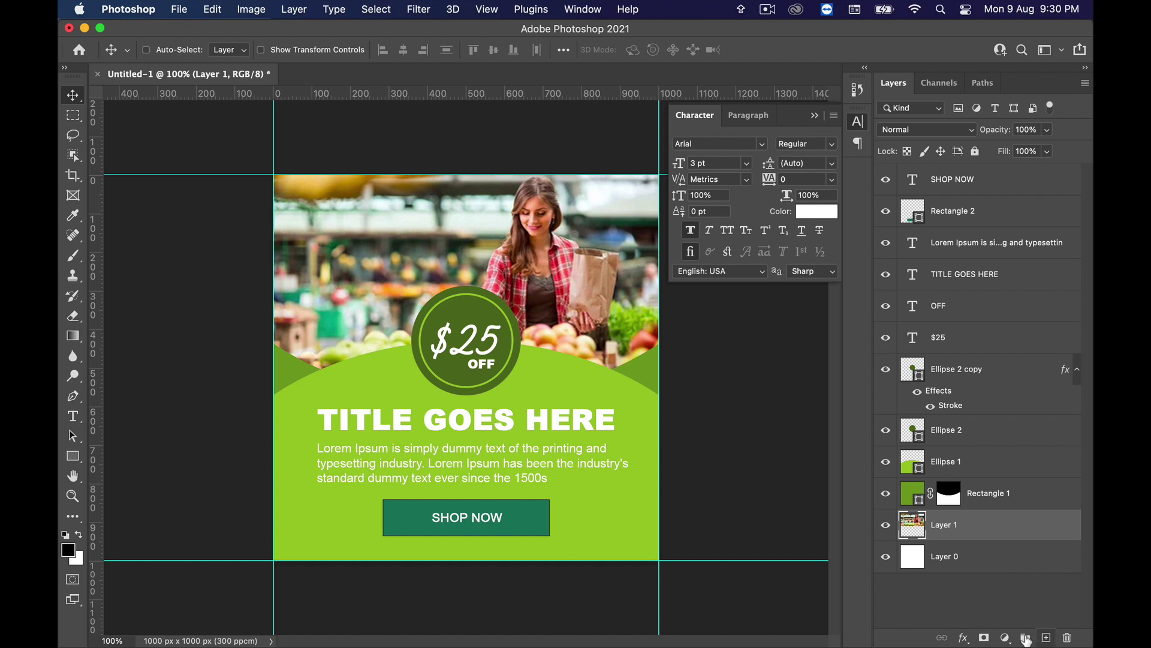
# Add a Solid Color fill layer in green 9BC726 directly above the market photo
pyautogui.click(1003, 638)
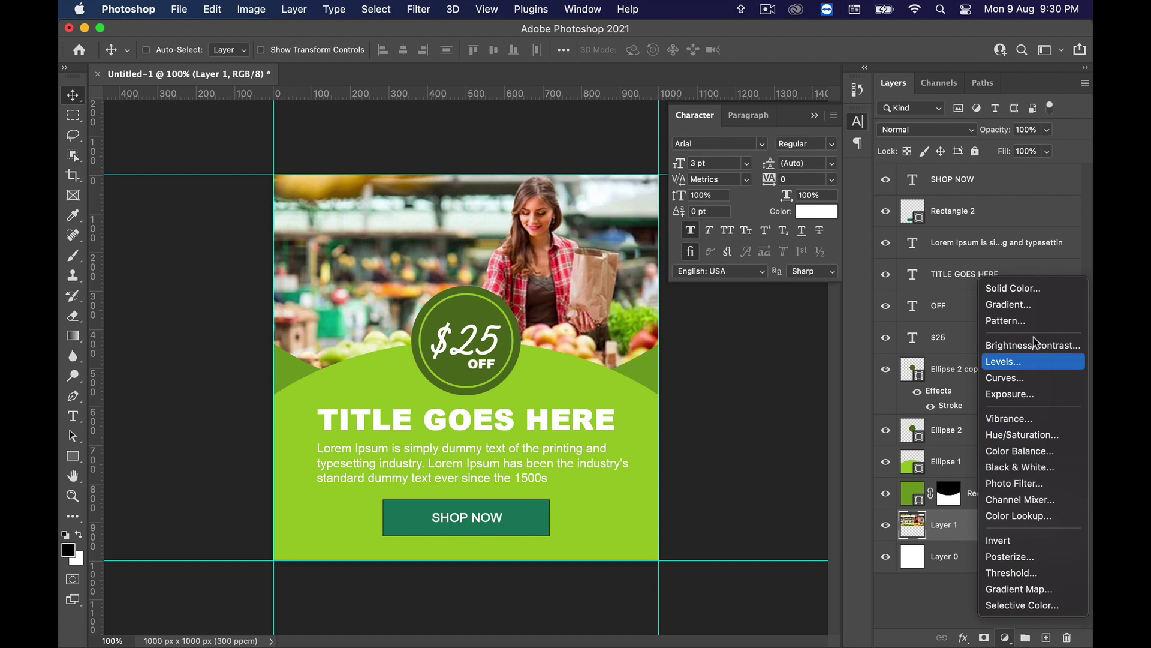
pyautogui.click(1026, 287)
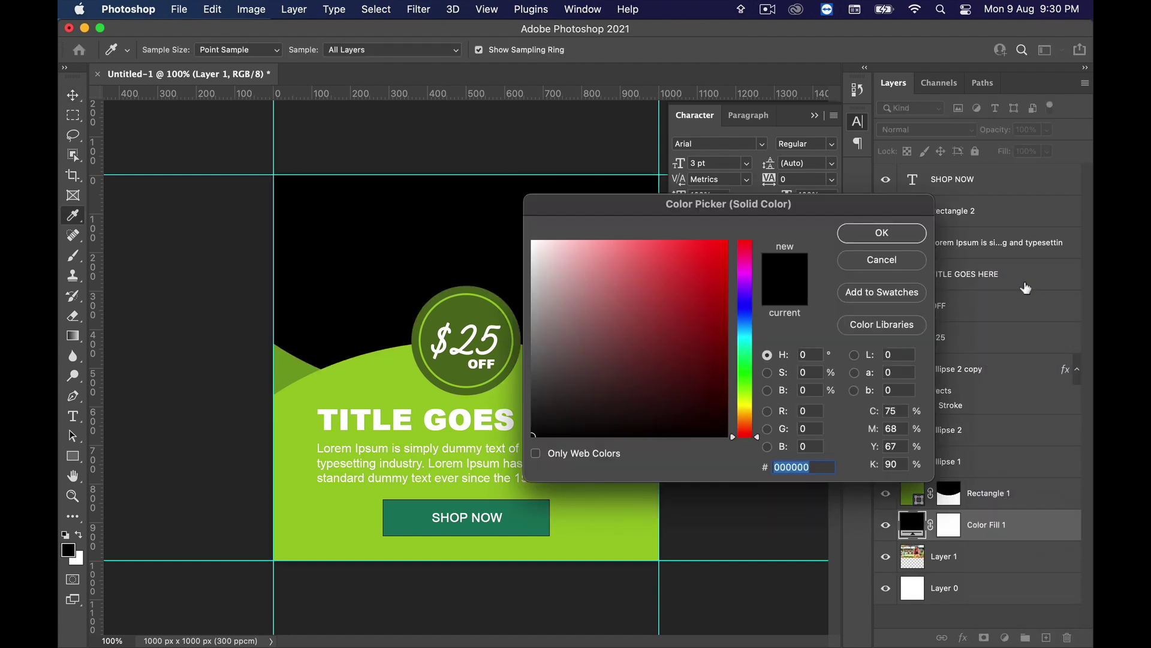
pyautogui.write('9')
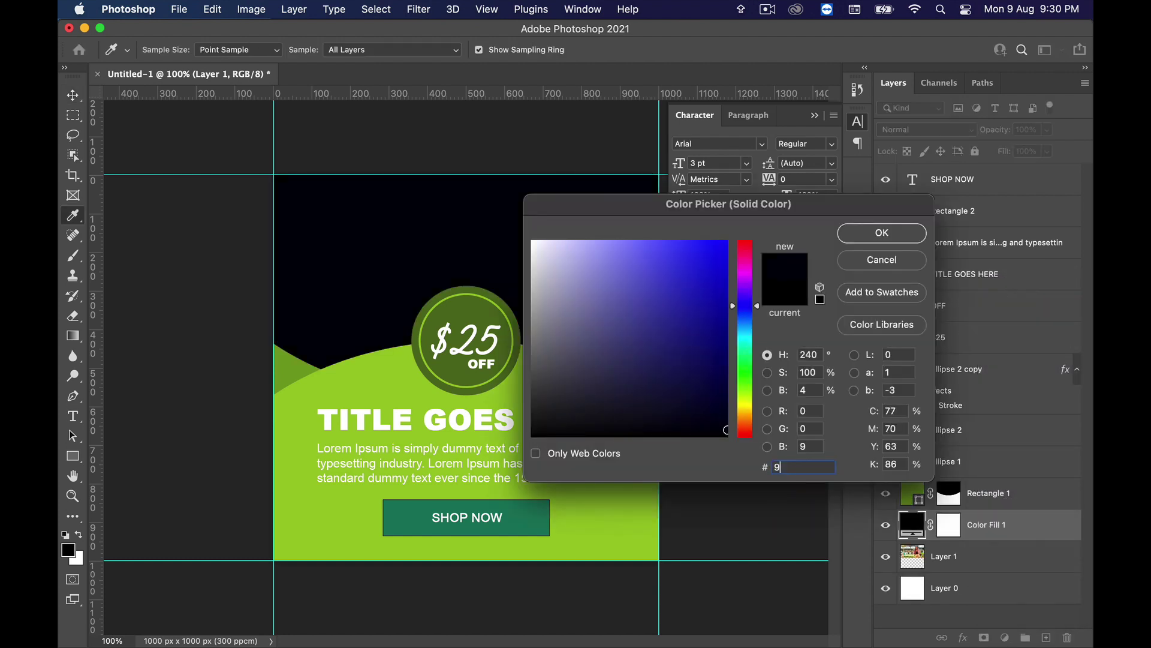
pyautogui.write('BC726')
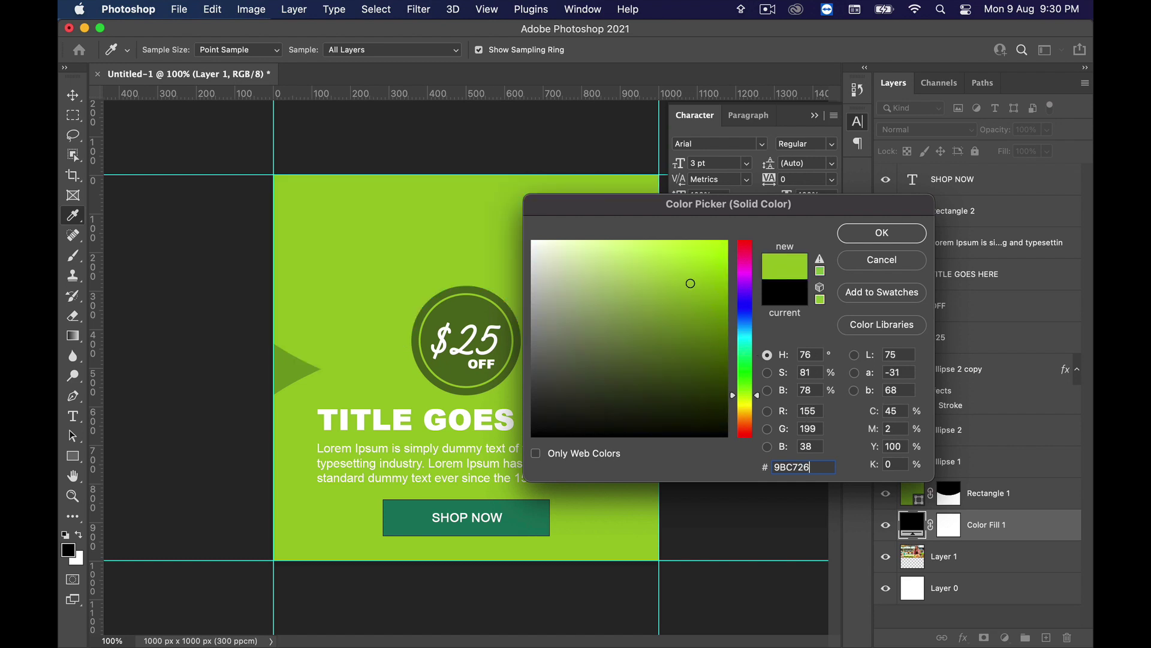
pyautogui.click(915, 234)
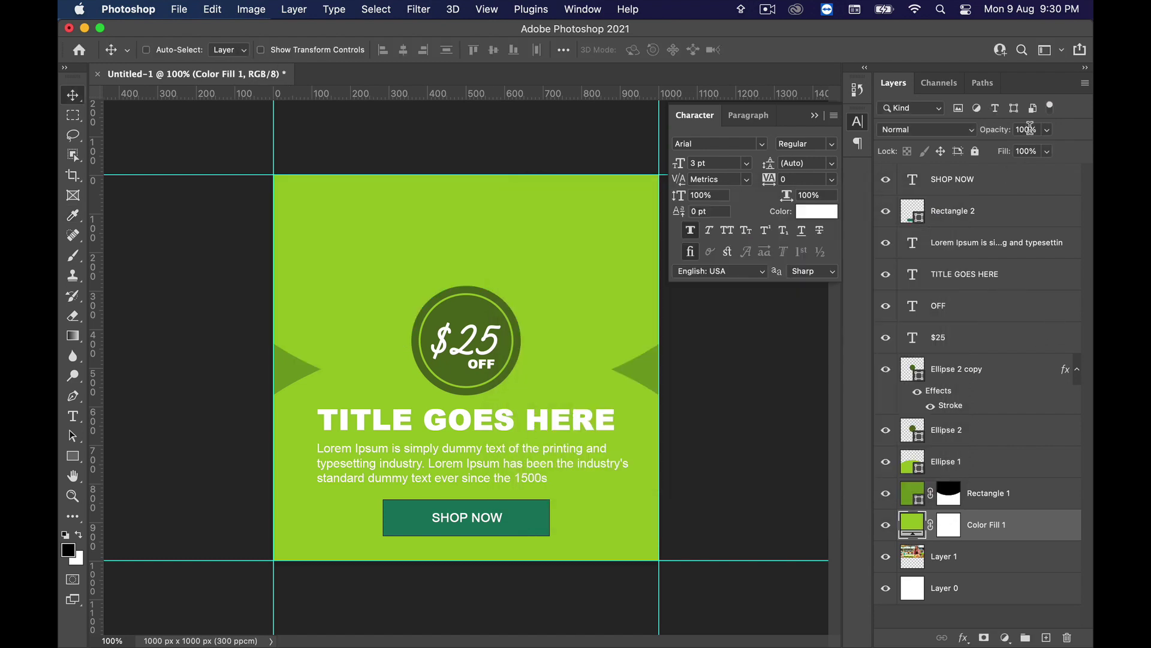
# Reduce the green colour fill layer's opacity to 30% and collapse the Character panel
pyautogui.write('40')
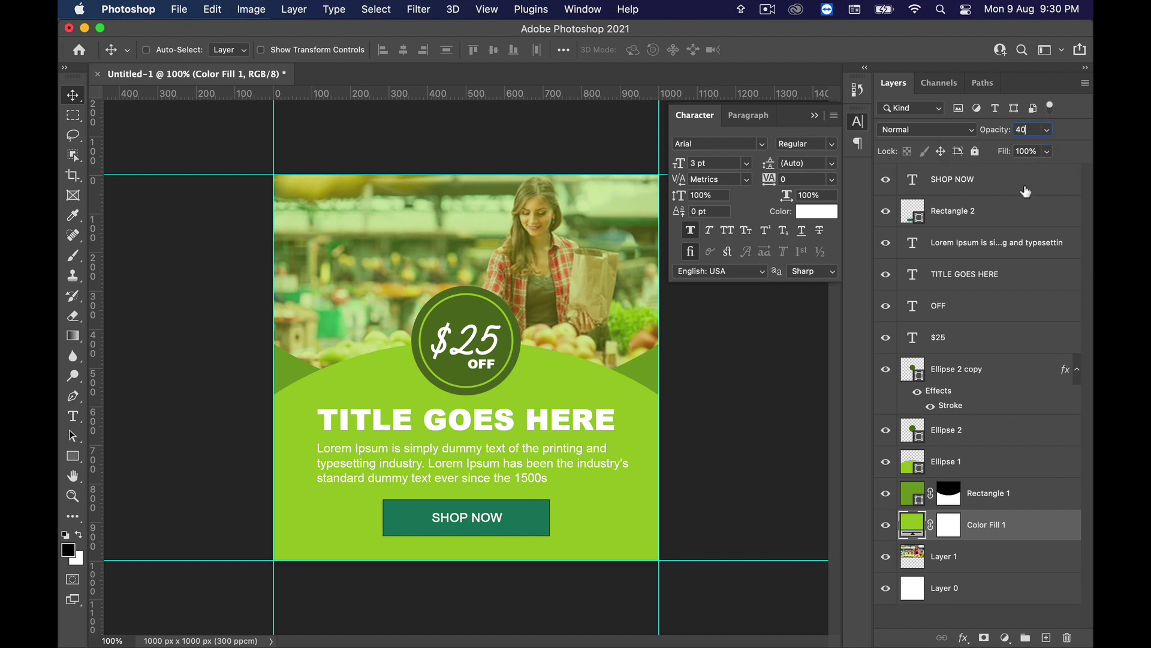
pyautogui.hotkey('shift', 'Down')
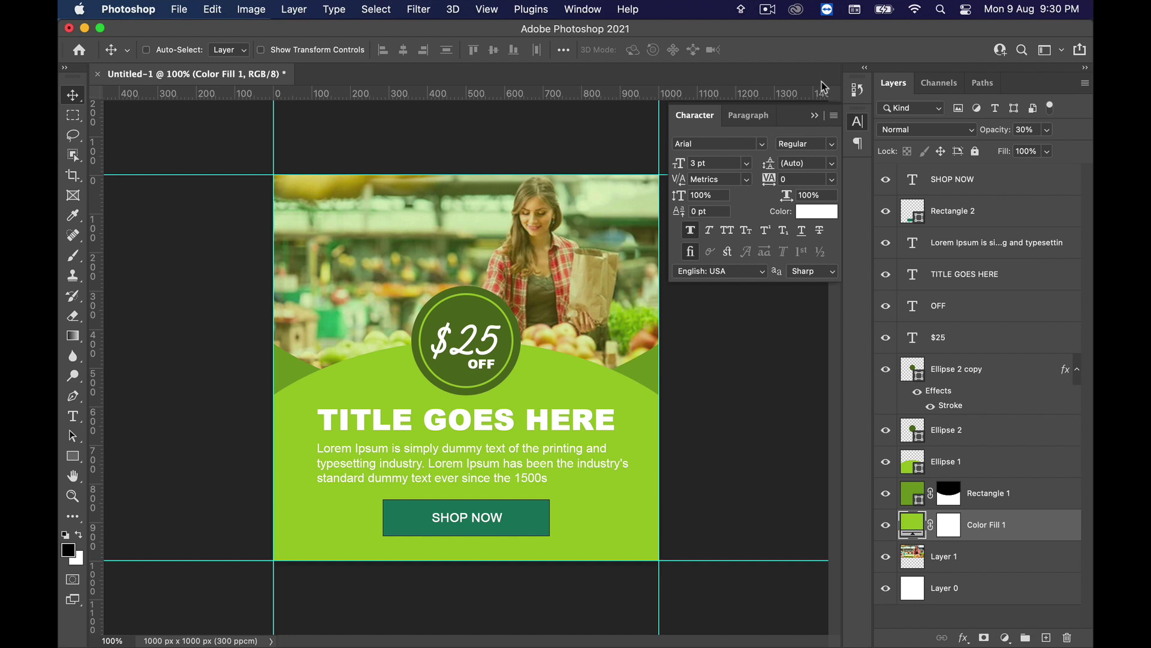
pyautogui.click(814, 116)
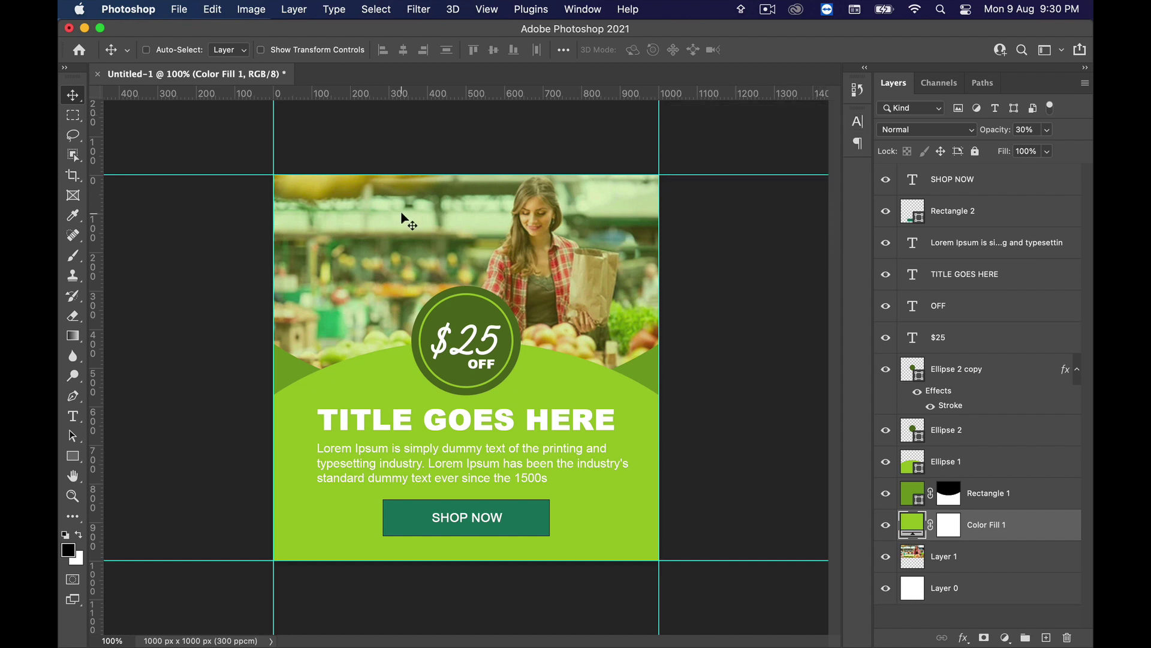